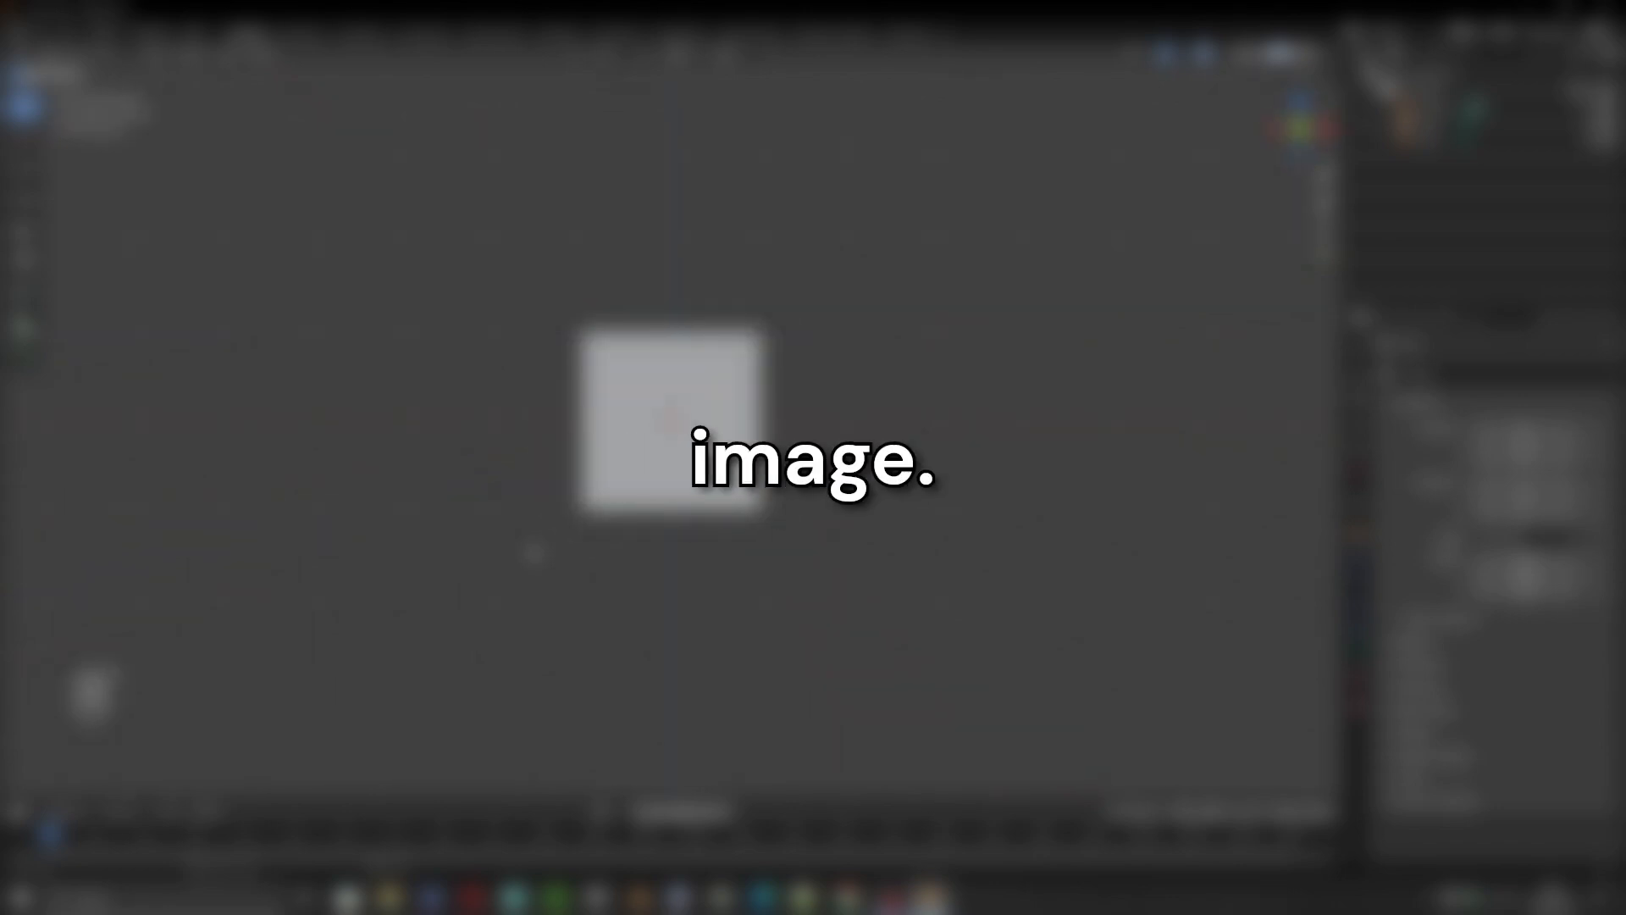
# Set the cube's dimensions to 140 cm in X, 75 cm in Y and 4 cm in Z.
pyautogui.scroll(2, 534, 547)
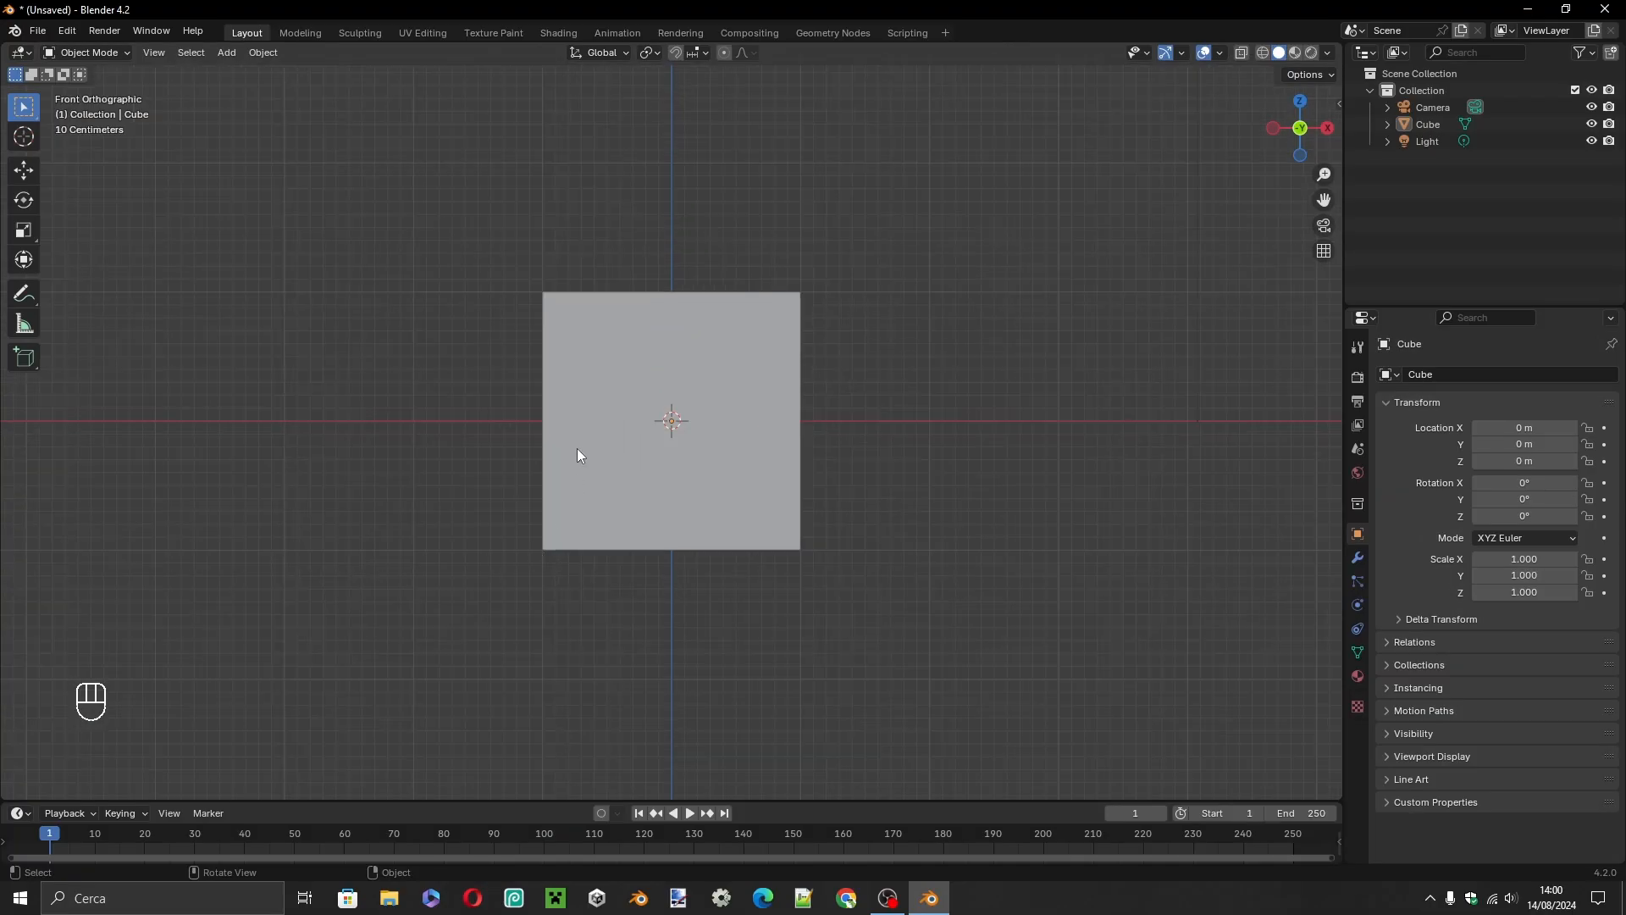
pyautogui.click(594, 419)
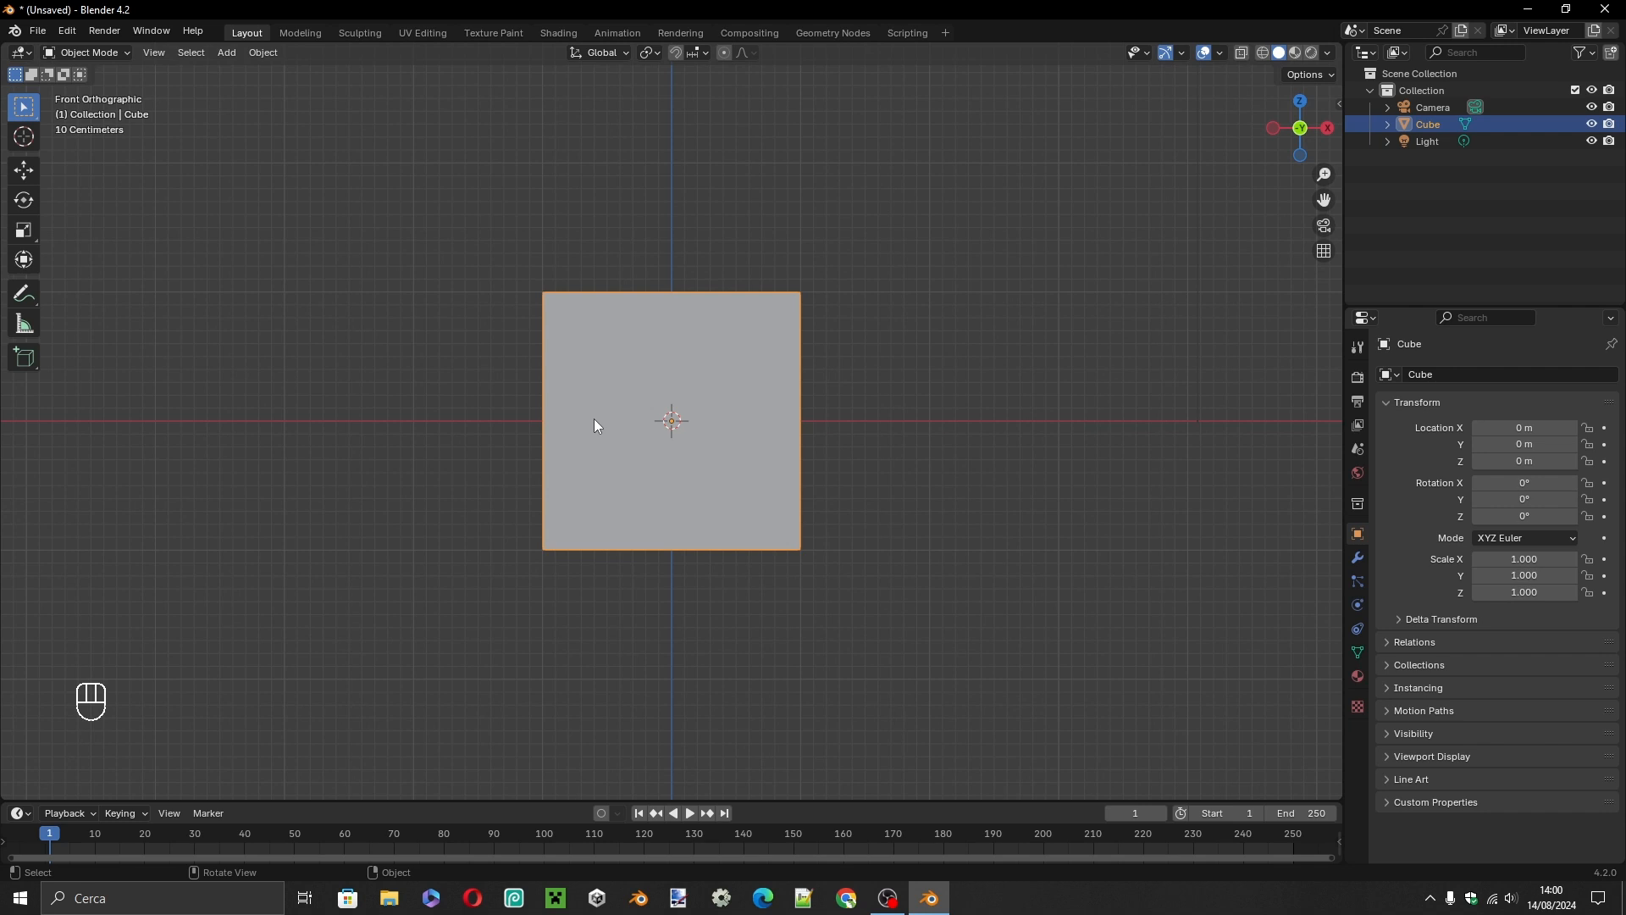
pyautogui.press('n')
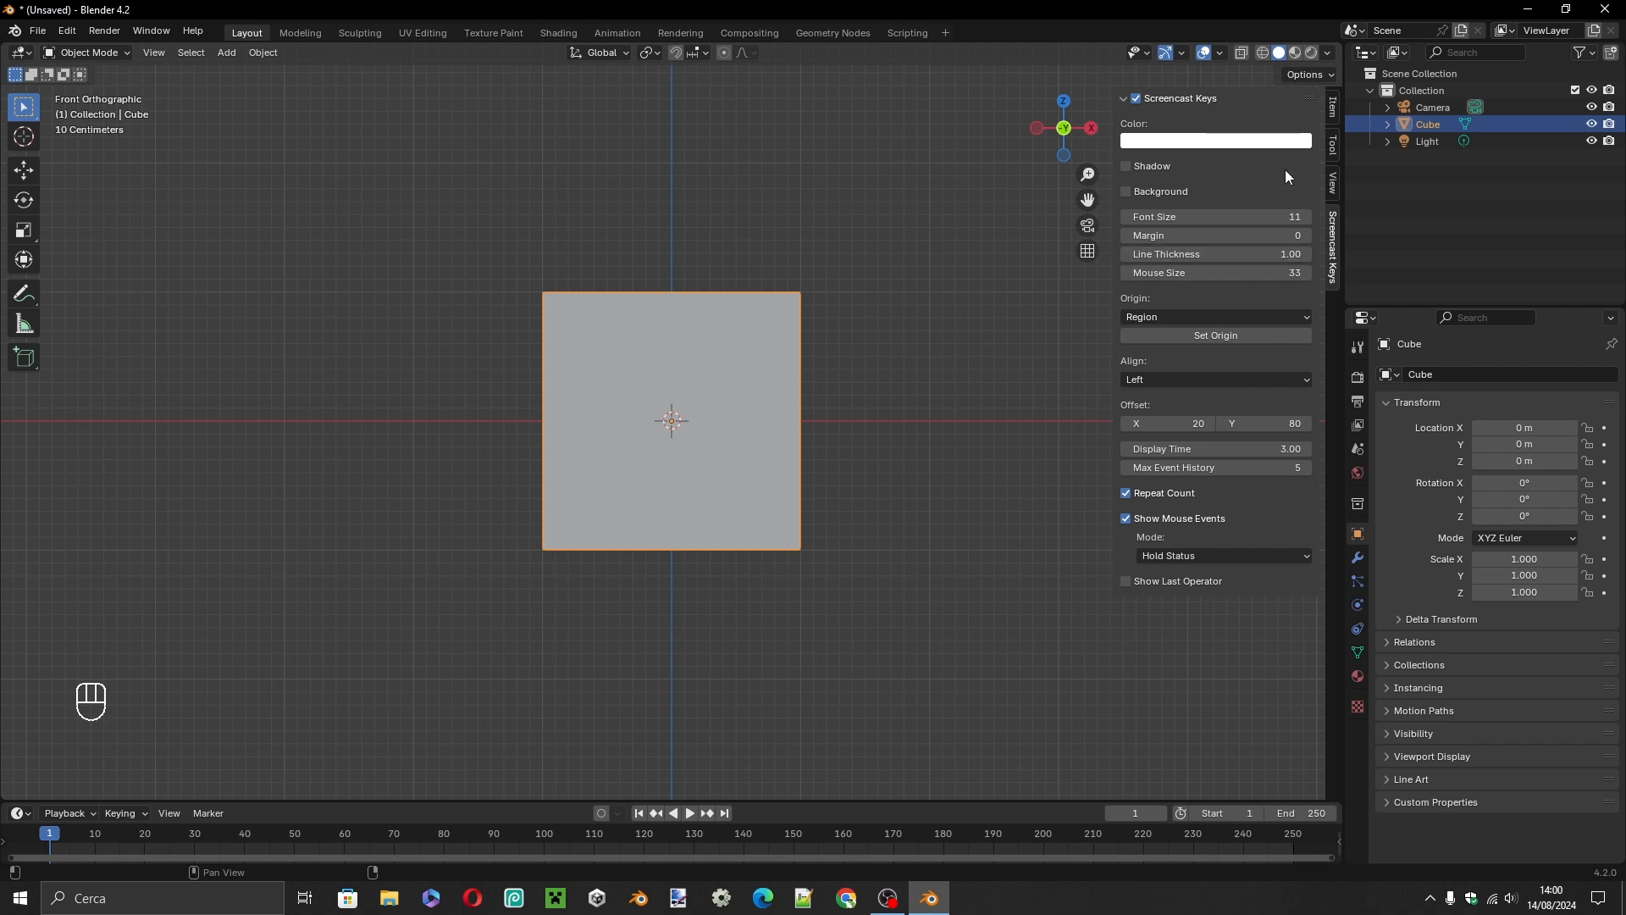
pyautogui.click(1333, 109)
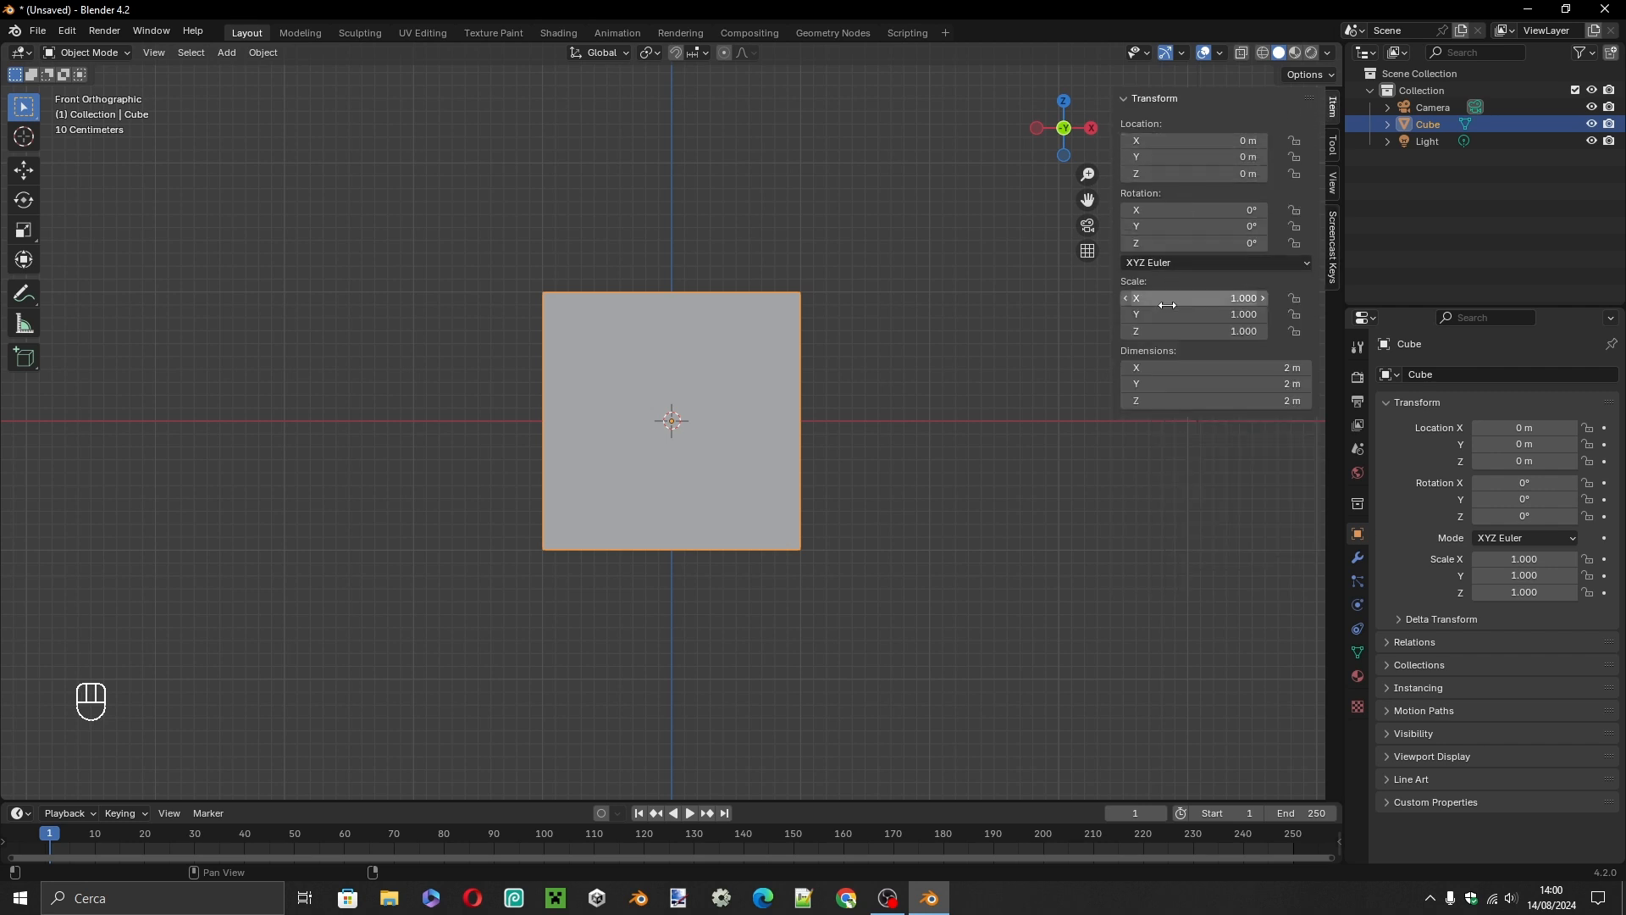
pyautogui.click(1187, 373)
pyautogui.write('140')
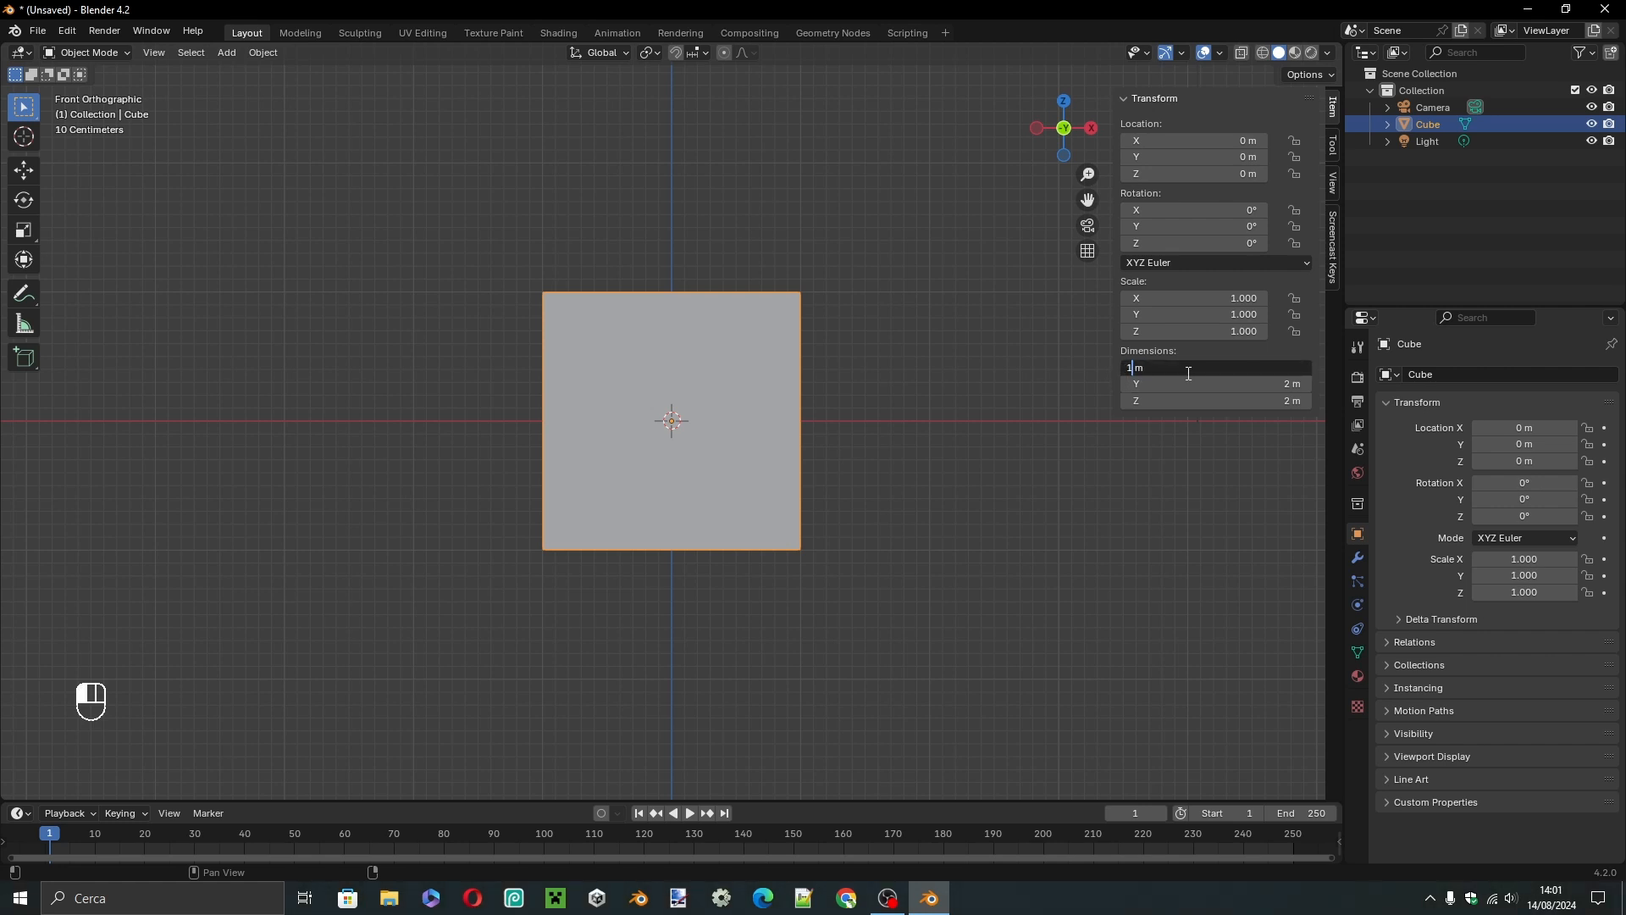
pyautogui.write('c')
pyautogui.press('Tab')
pyautogui.press('BackSpace')
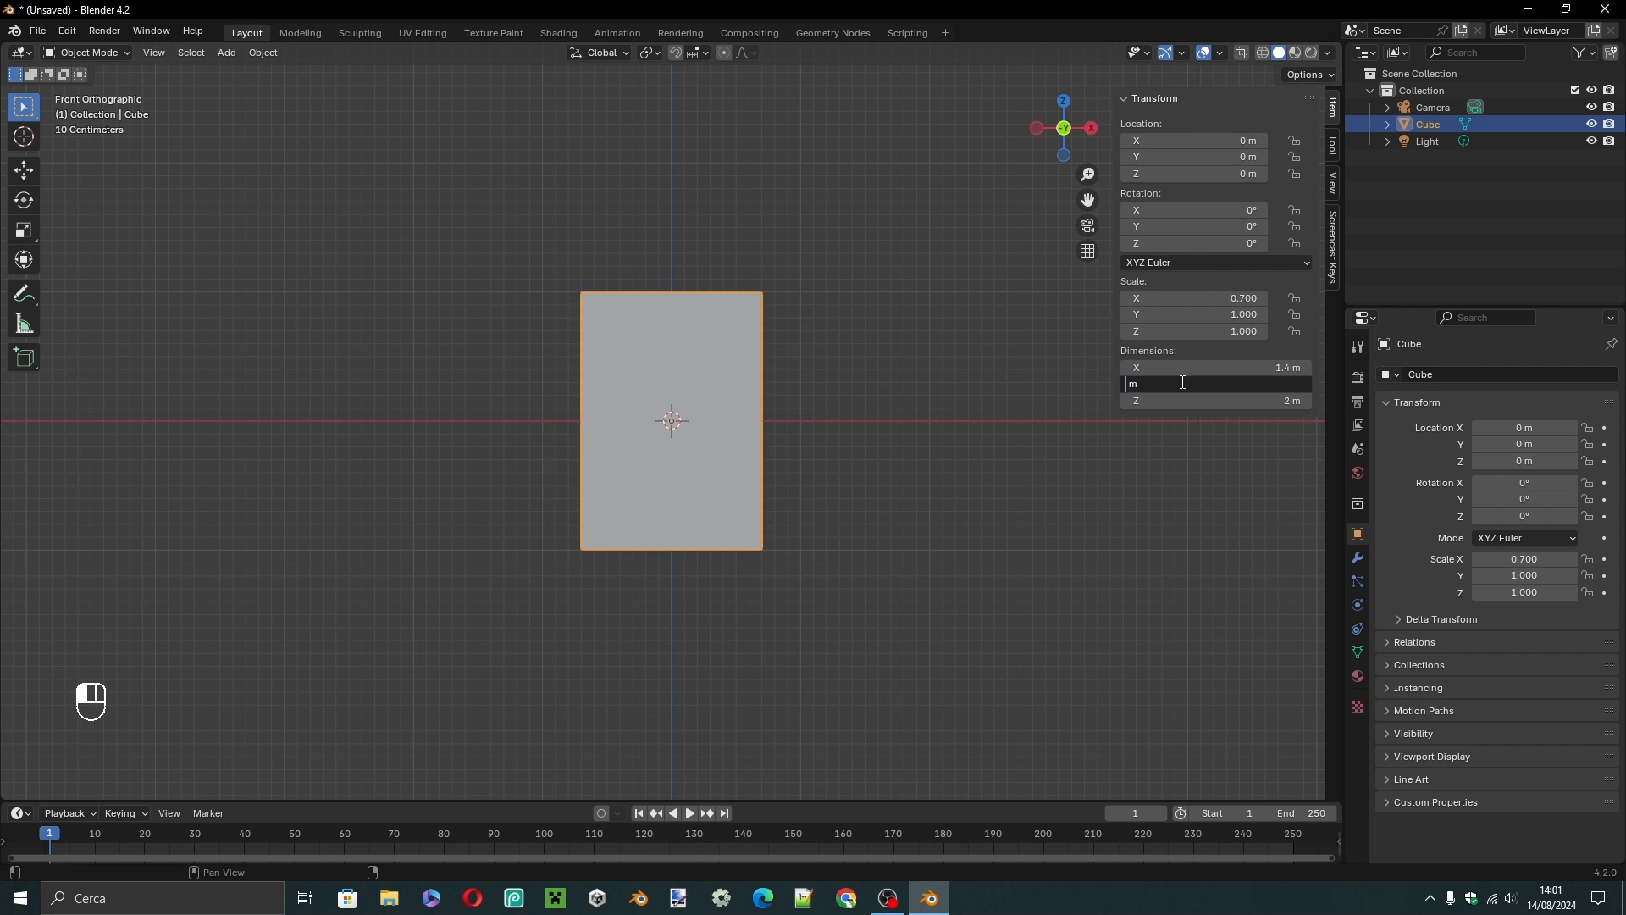
pyautogui.write('75')
pyautogui.press('Tab')
pyautogui.press('BackSpace')
pyautogui.write('4')
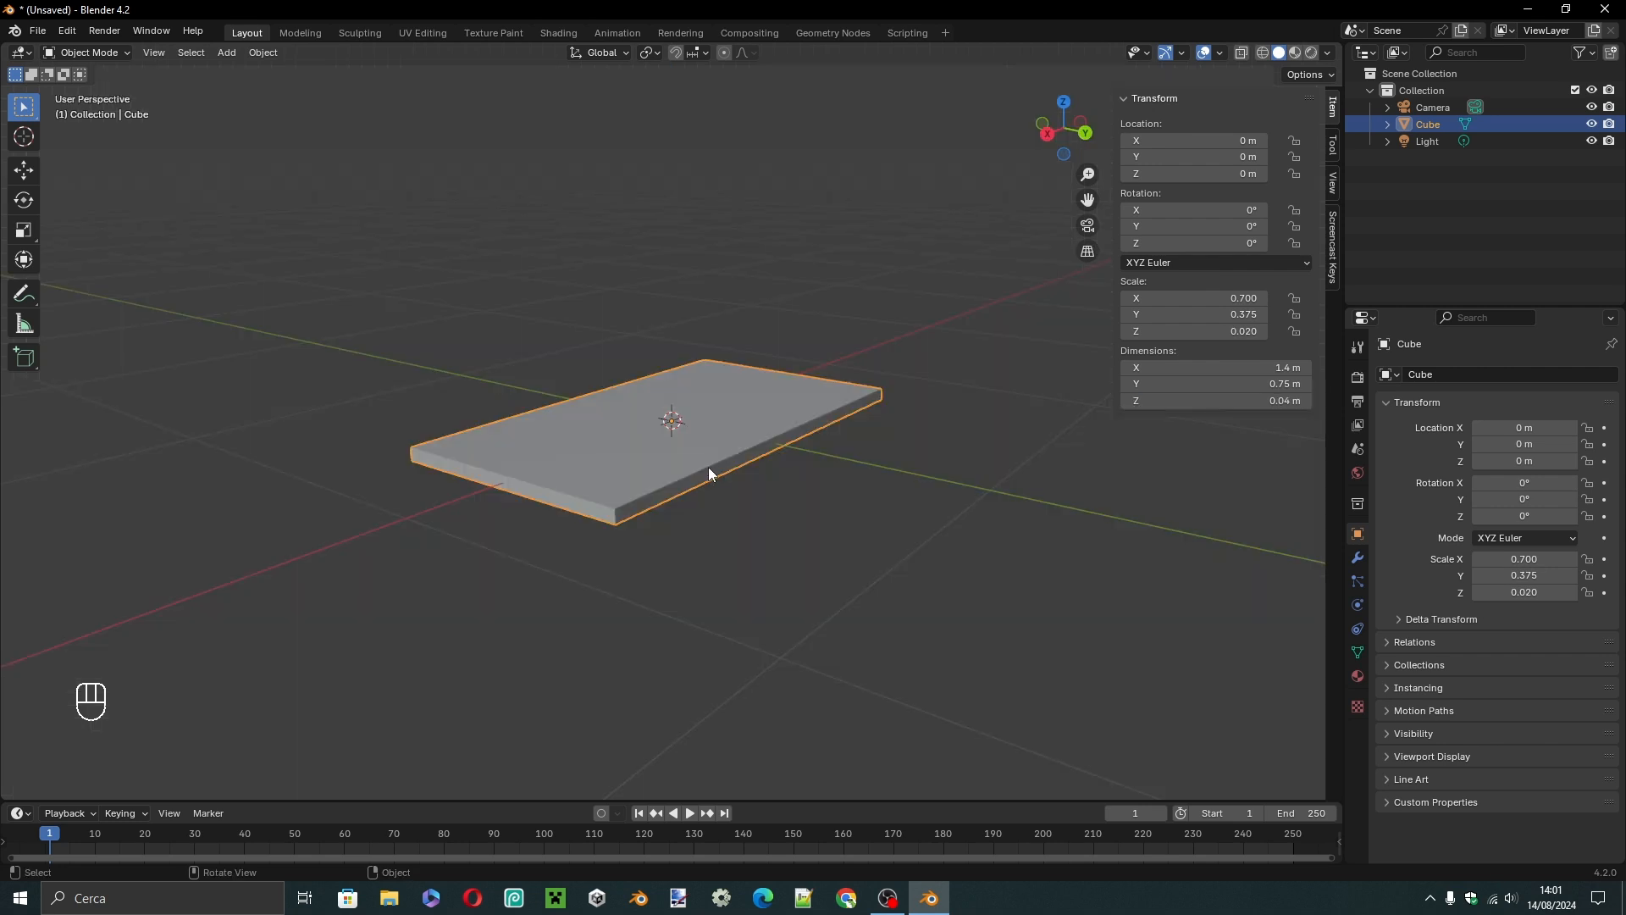
# Raise the flat slab by setting its Z location to 75 cm.
pyautogui.moveTo(708, 466); pyautogui.dragTo(954, 473, button='middle')
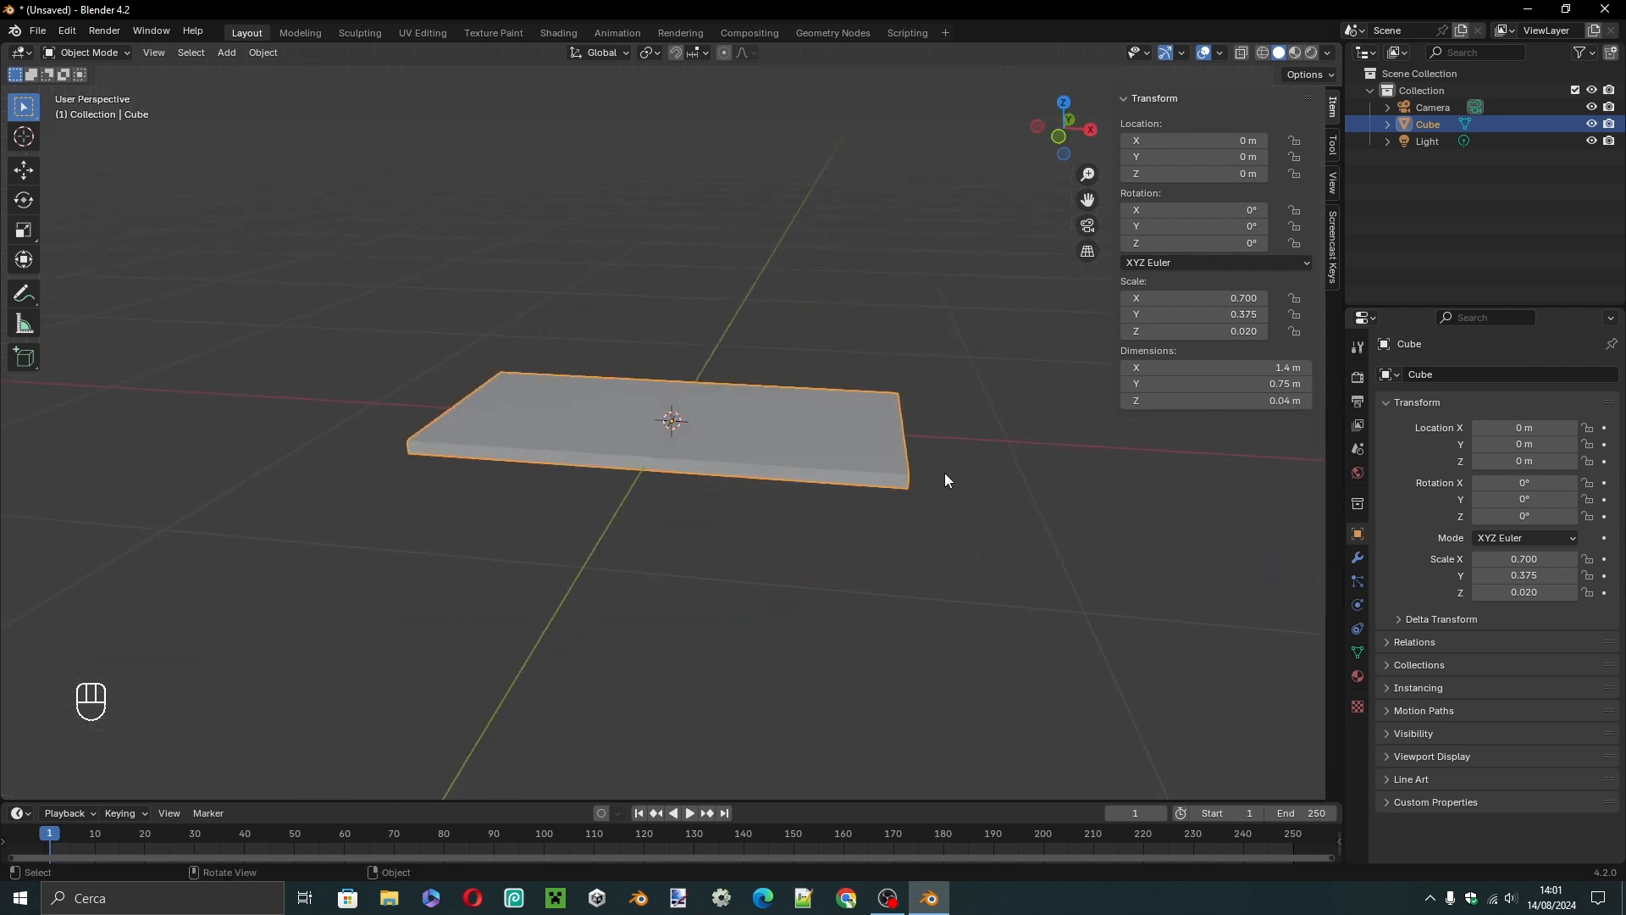
pyautogui.click(1183, 174)
pyautogui.press('Home')
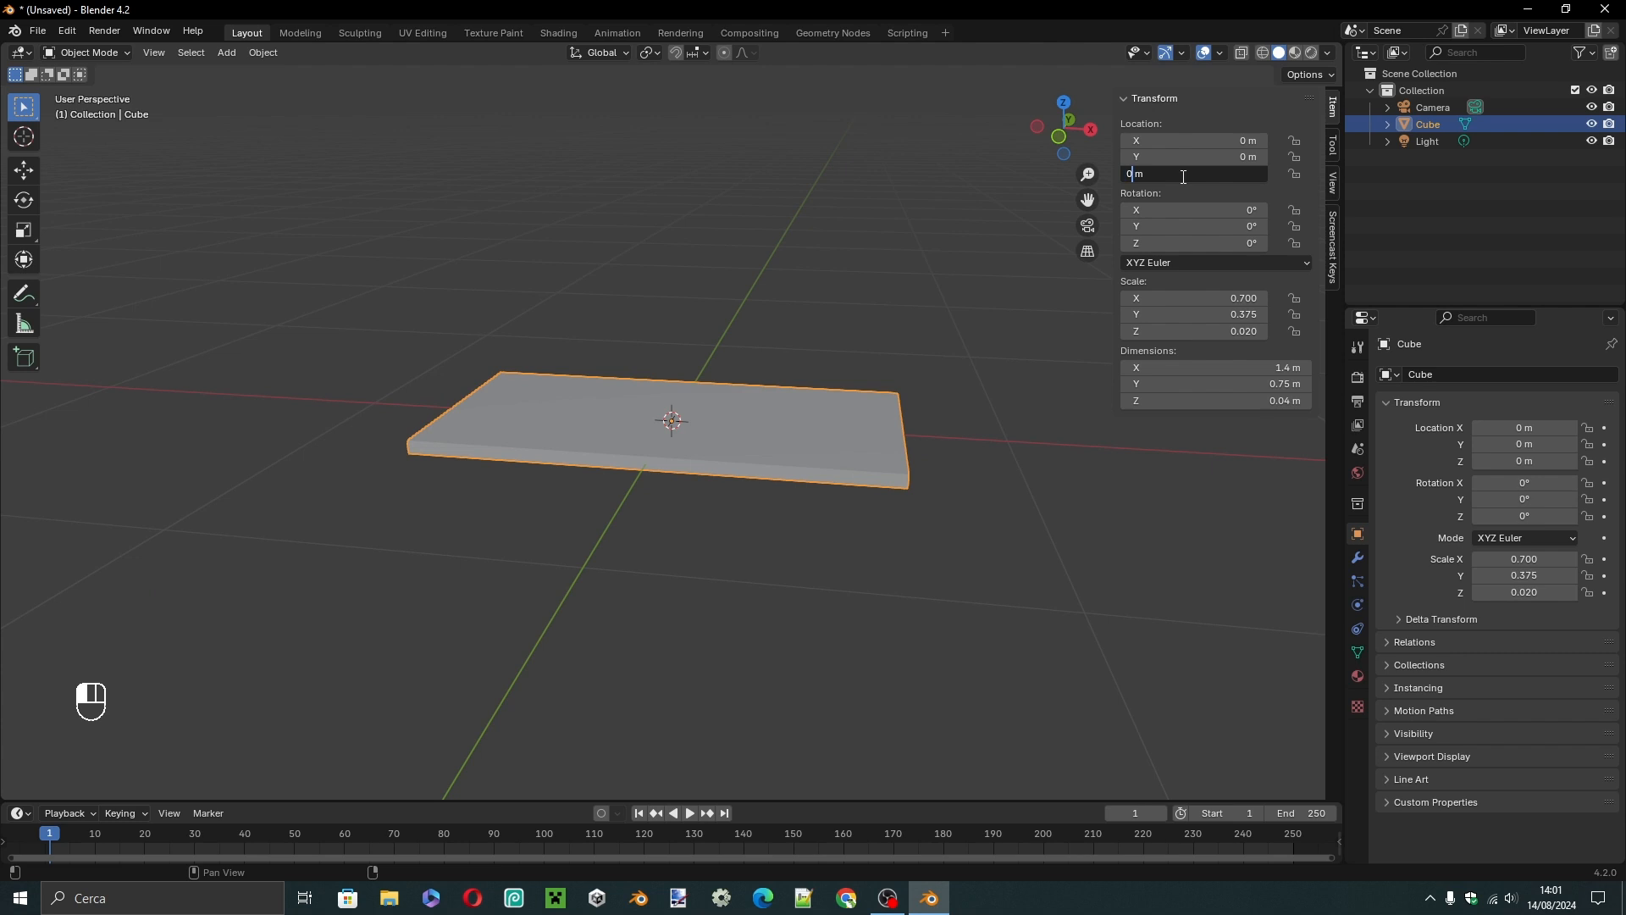
pyautogui.press('BackSpace')
pyautogui.write('75')
pyautogui.press('Right')
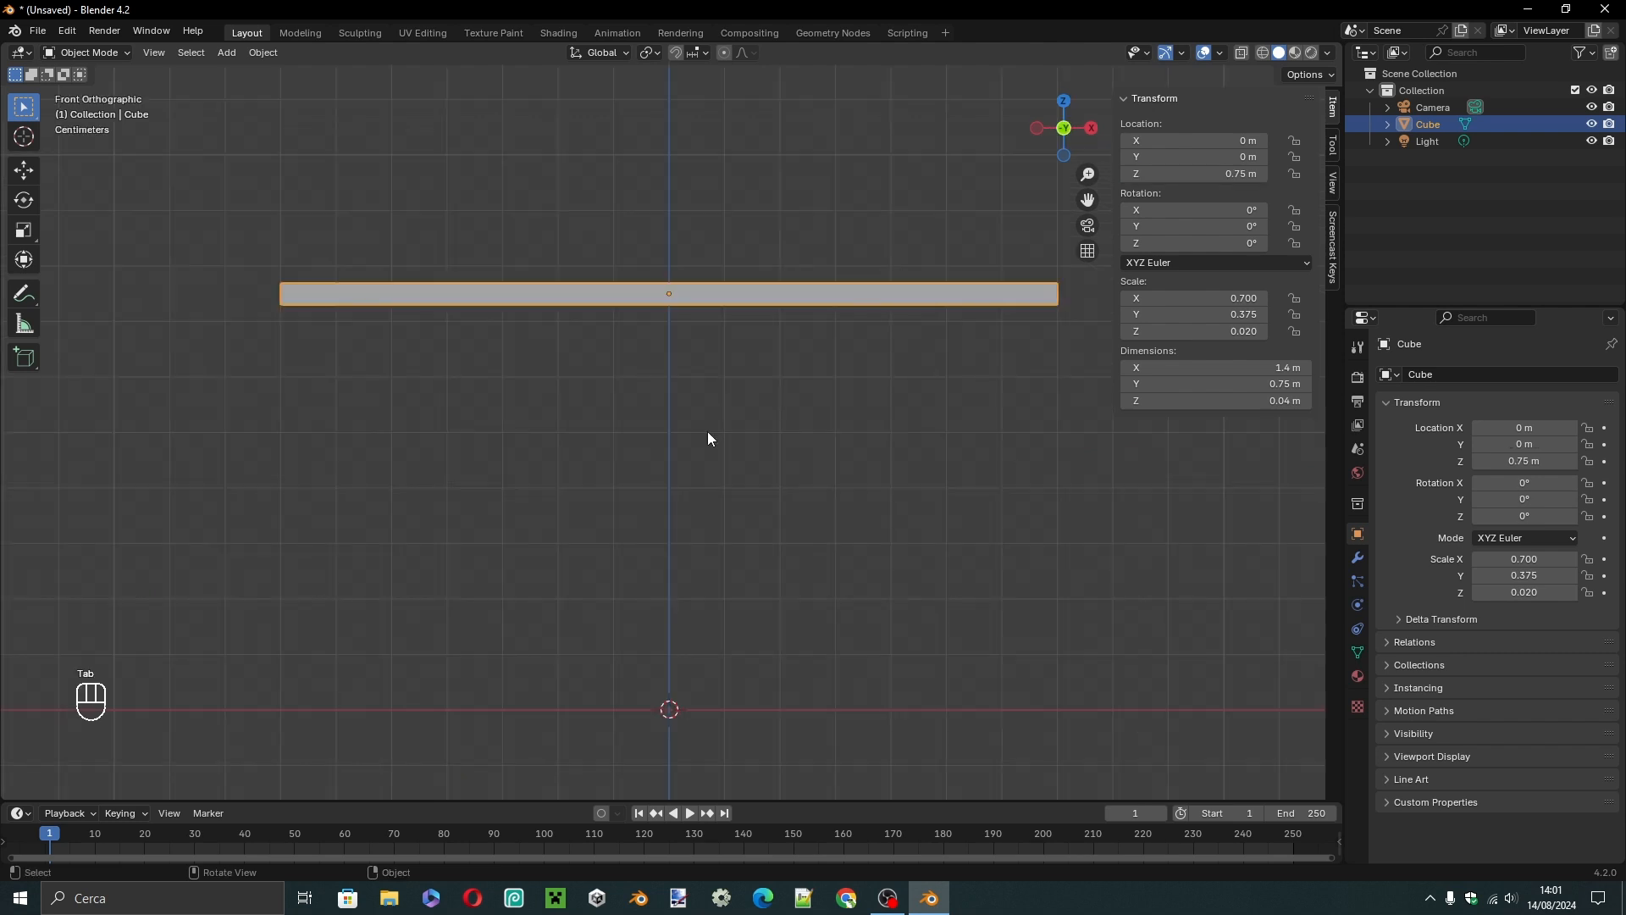
# In Edit Mode, add one centred loop cut that splits the slab into two halves along its length.
pyautogui.press('Tab')
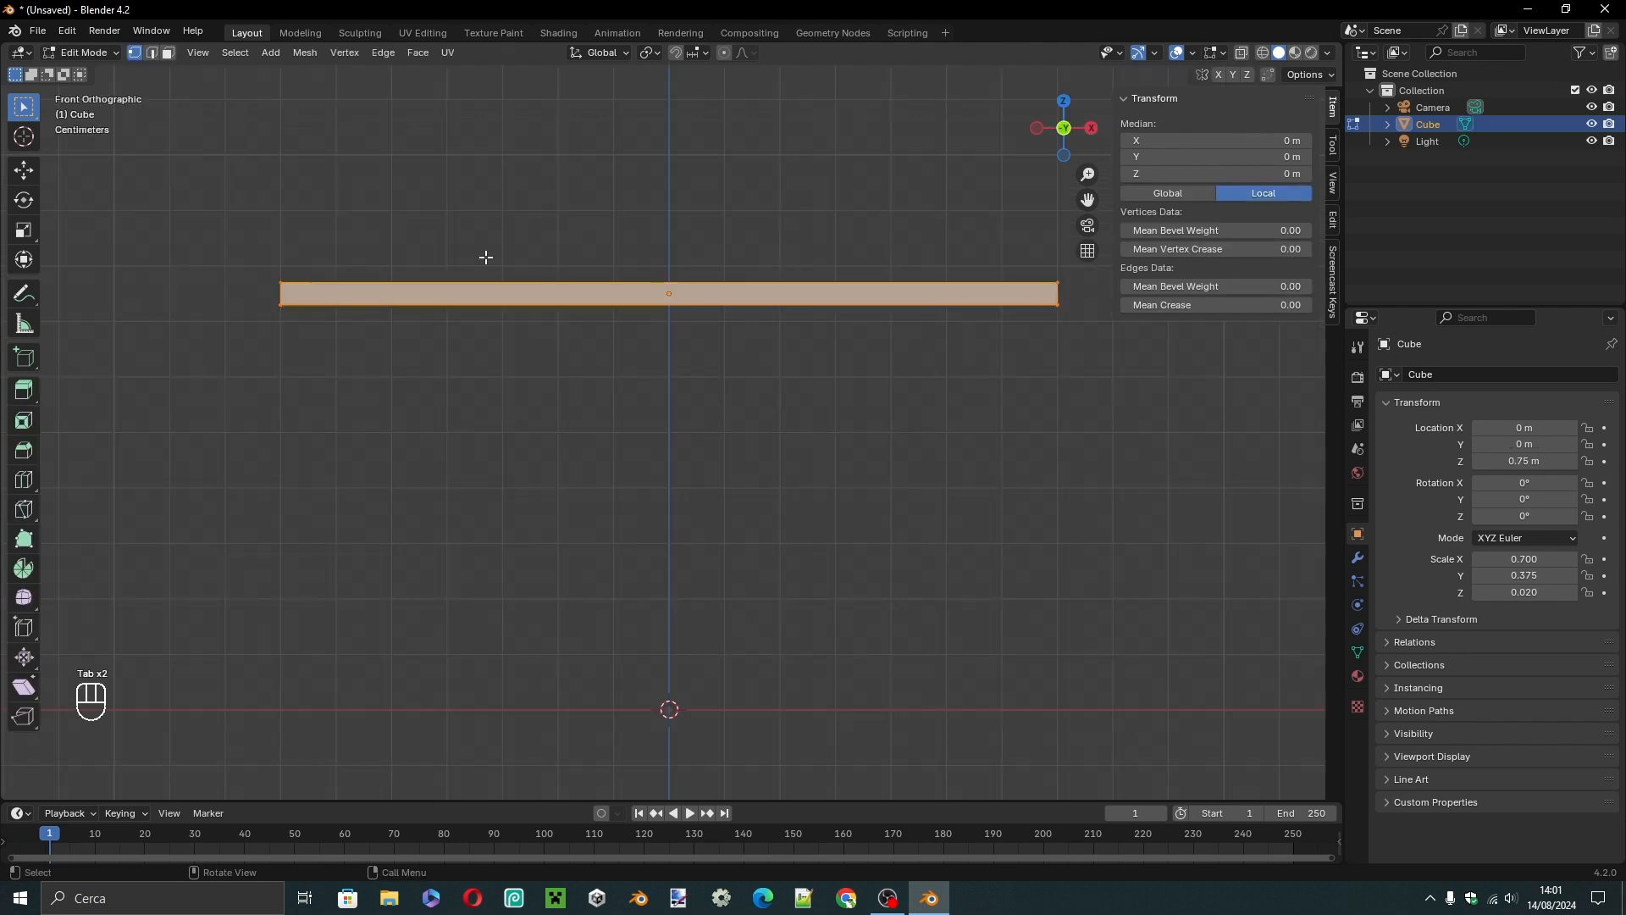
pyautogui.click(79, 52)
pyautogui.click(558, 180)
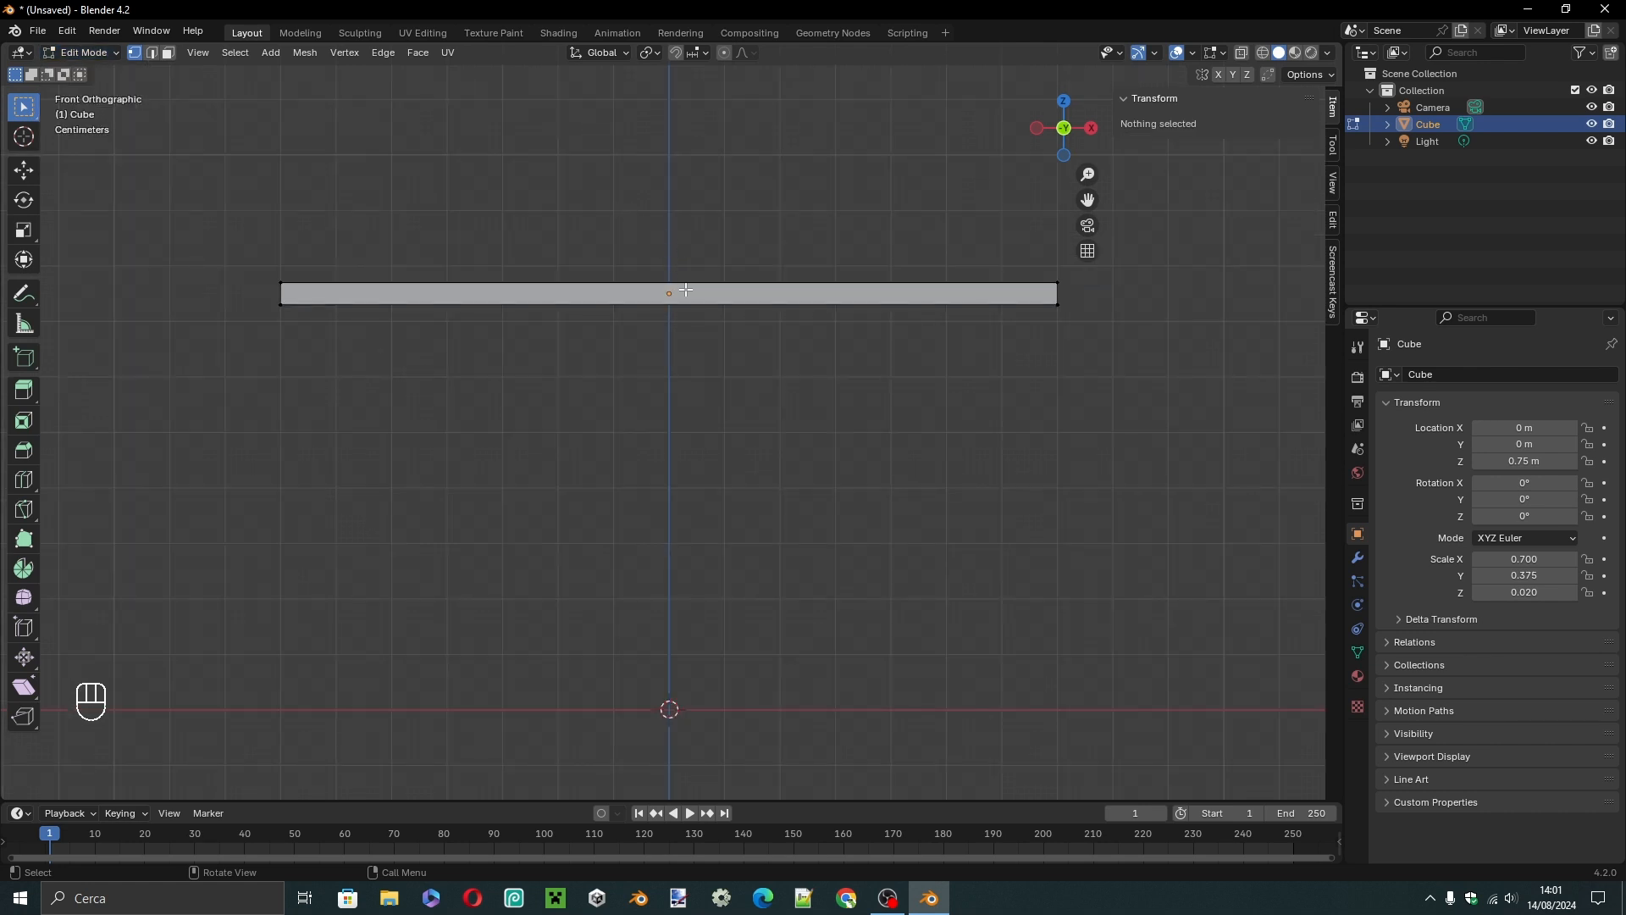
pyautogui.hotkey('ctrl', 'r')
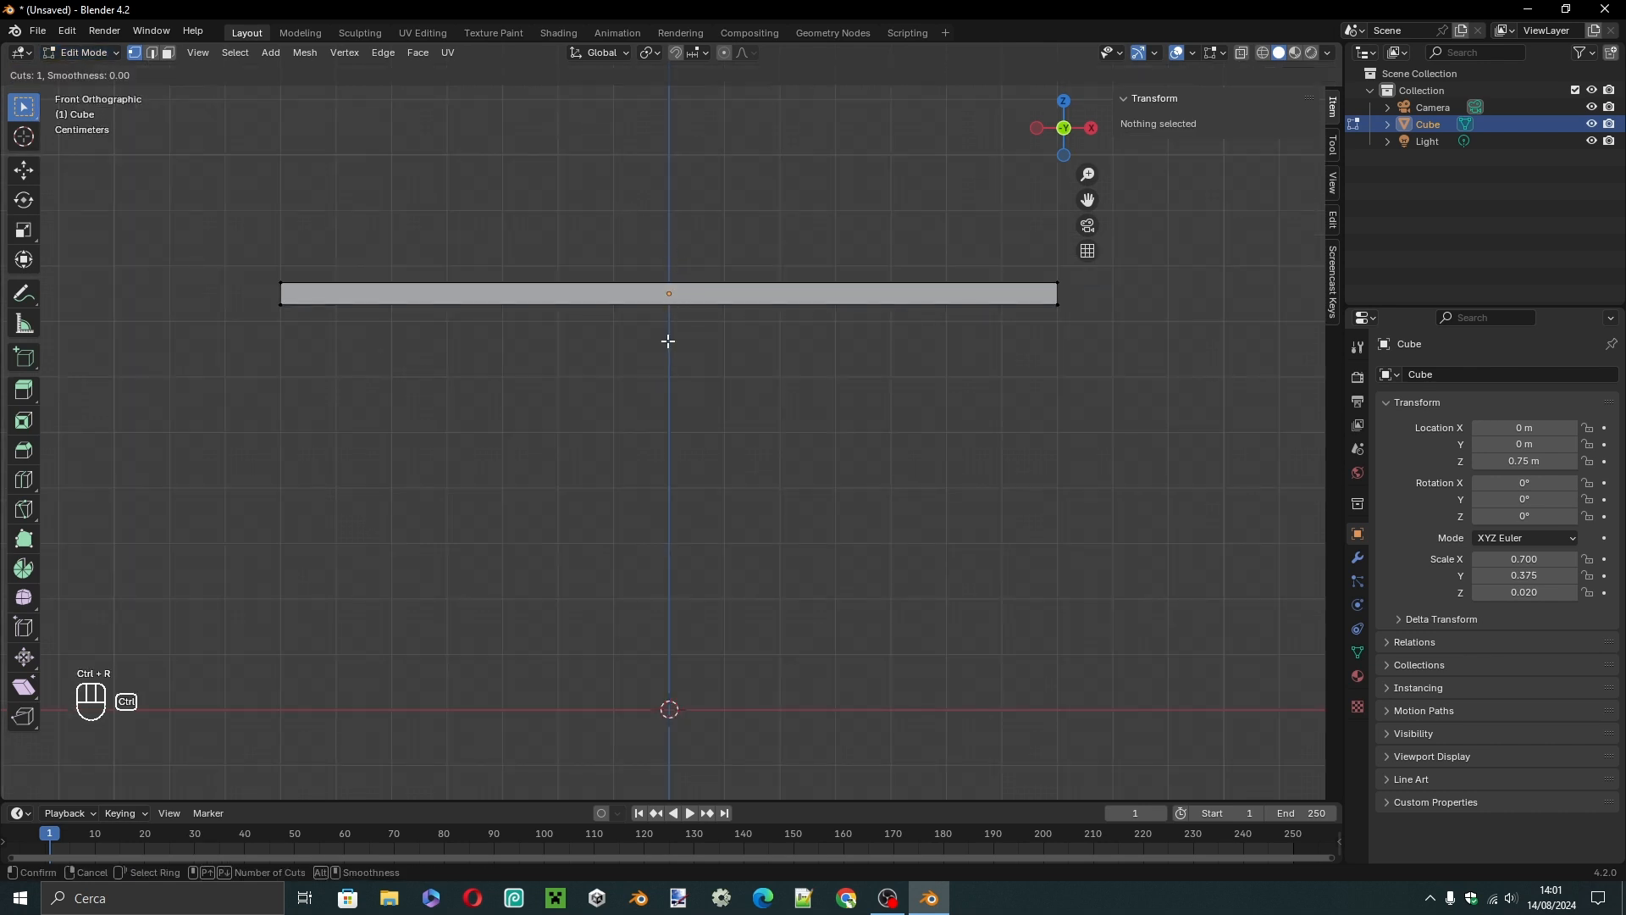
pyautogui.click(668, 298)
pyautogui.click(667, 298)
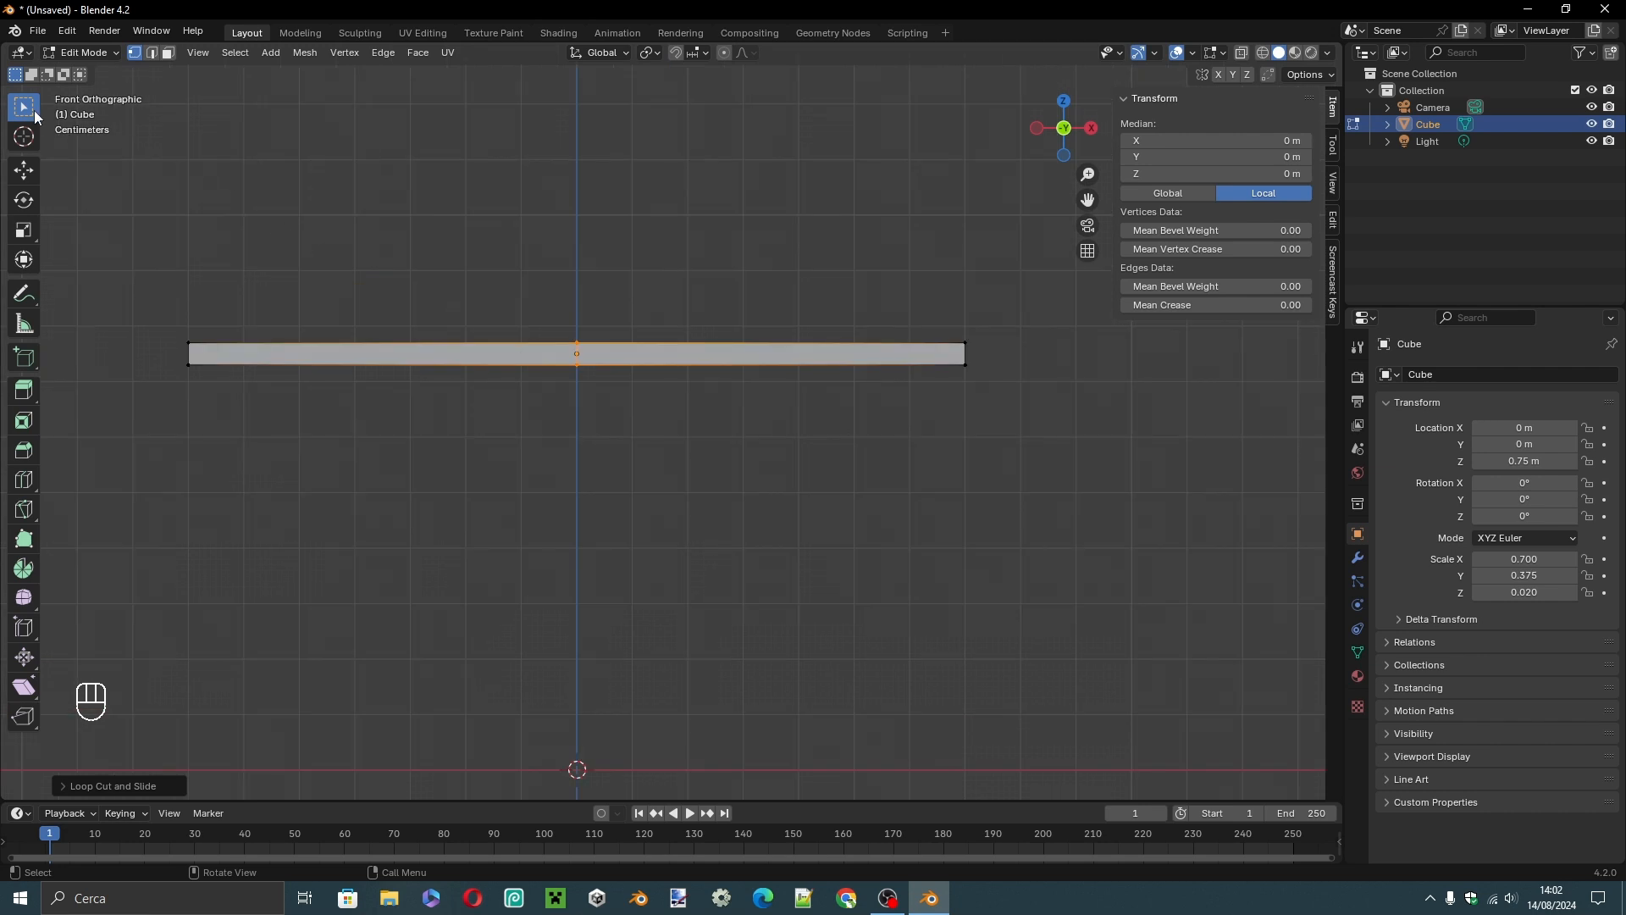
# In wireframe shading and face select mode, box-select the positive-X half of the slab and delete its faces.
pyautogui.click(34, 109)
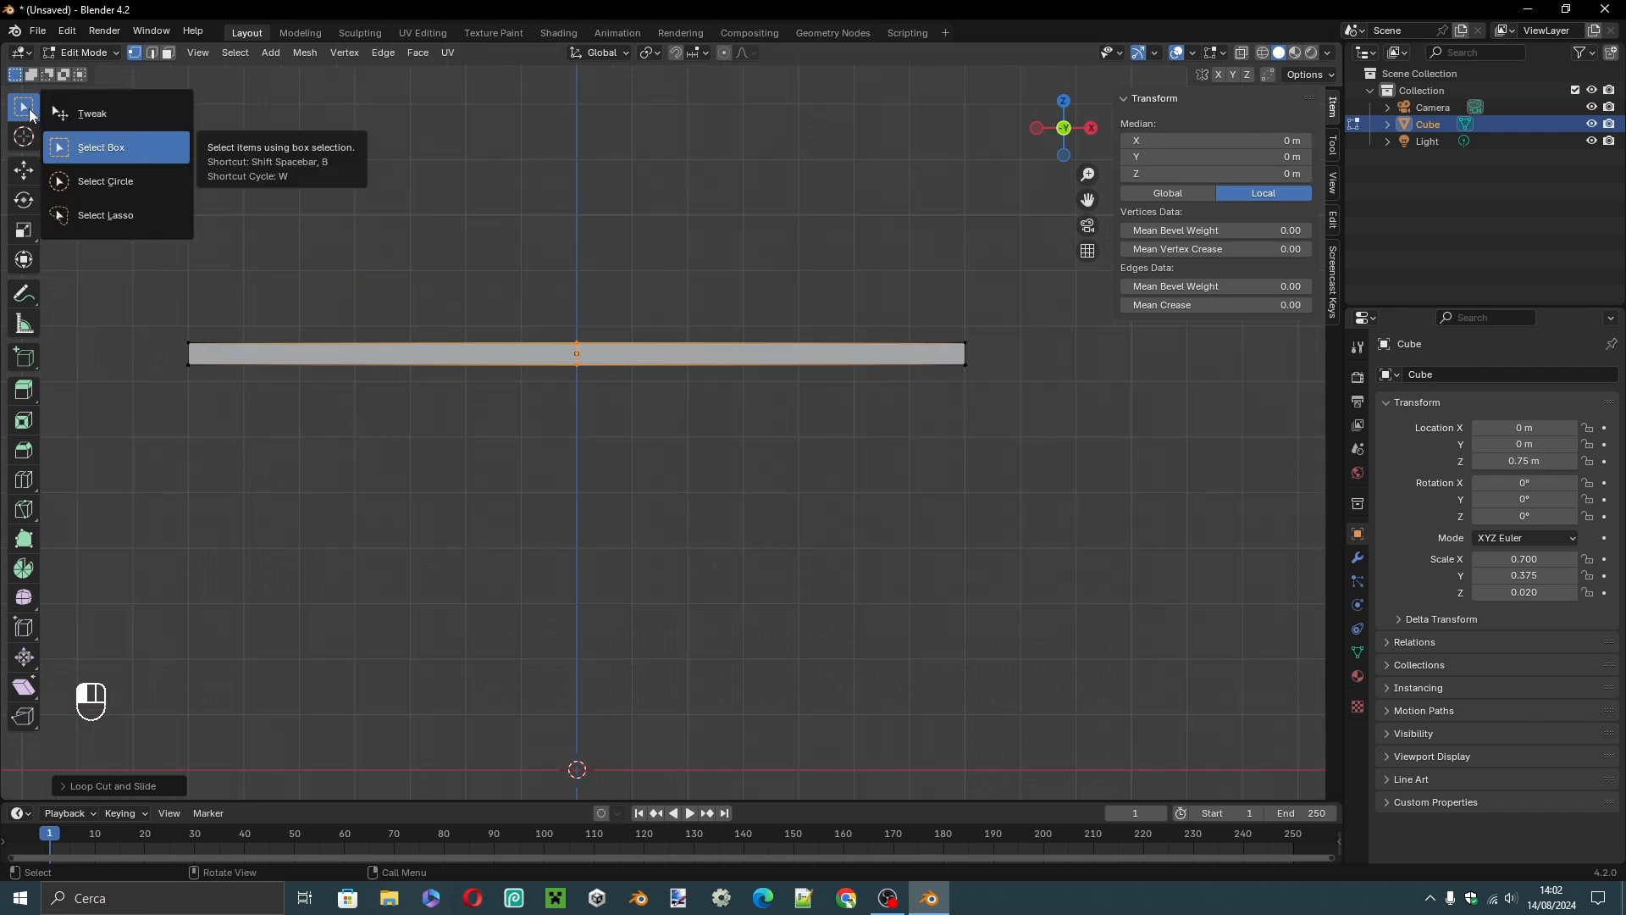
pyautogui.click(83, 152)
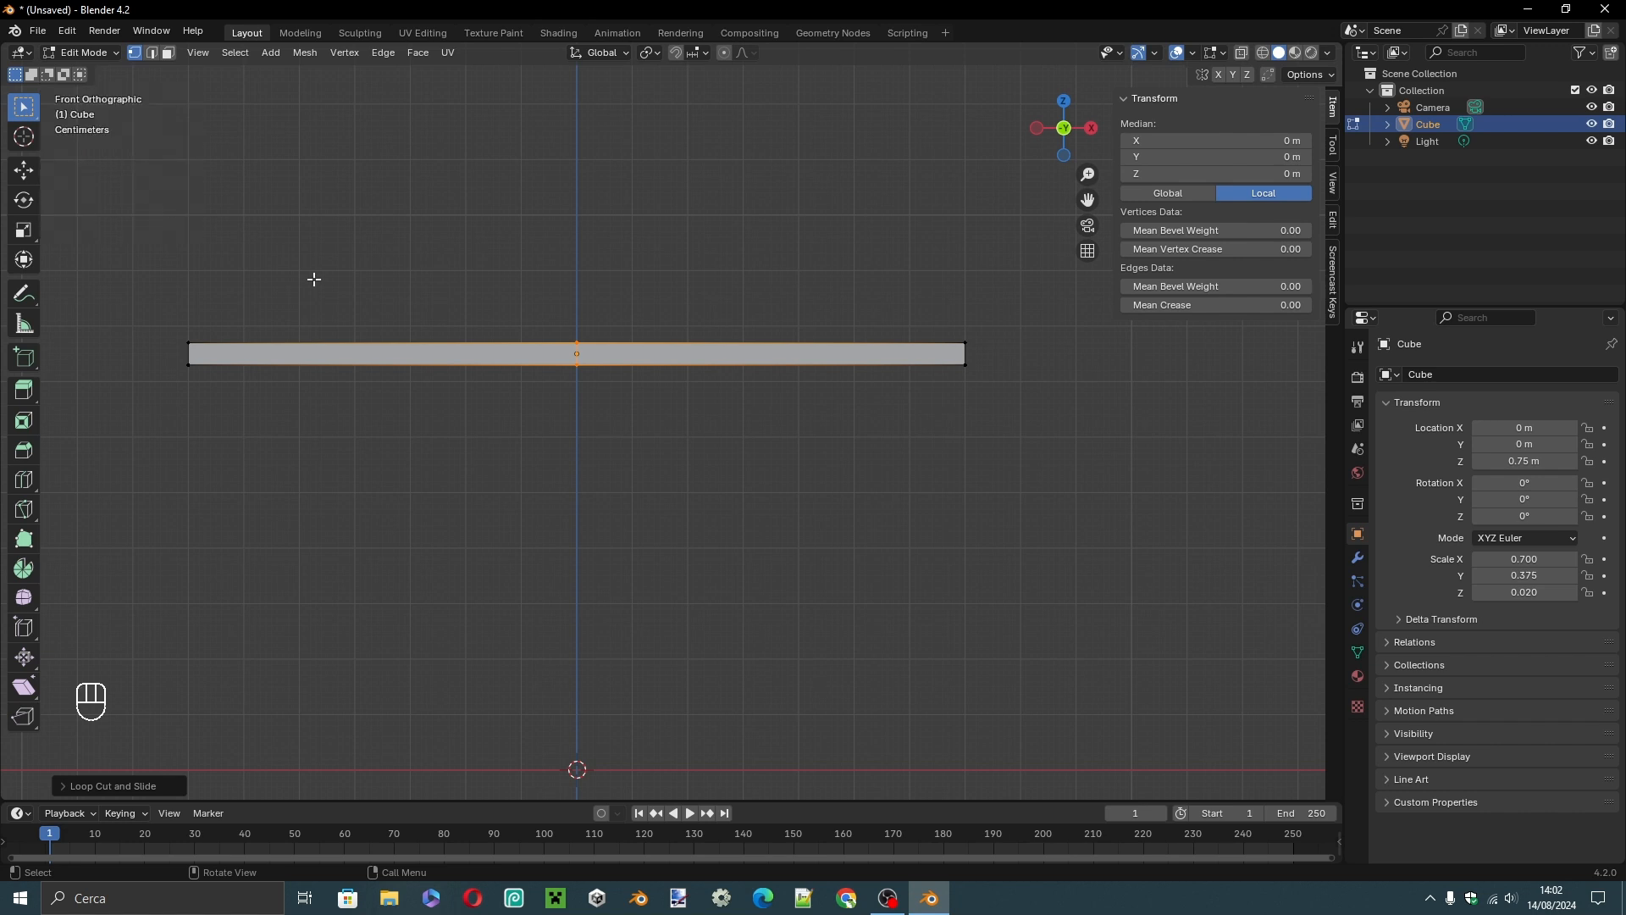
pyautogui.click(1262, 55)
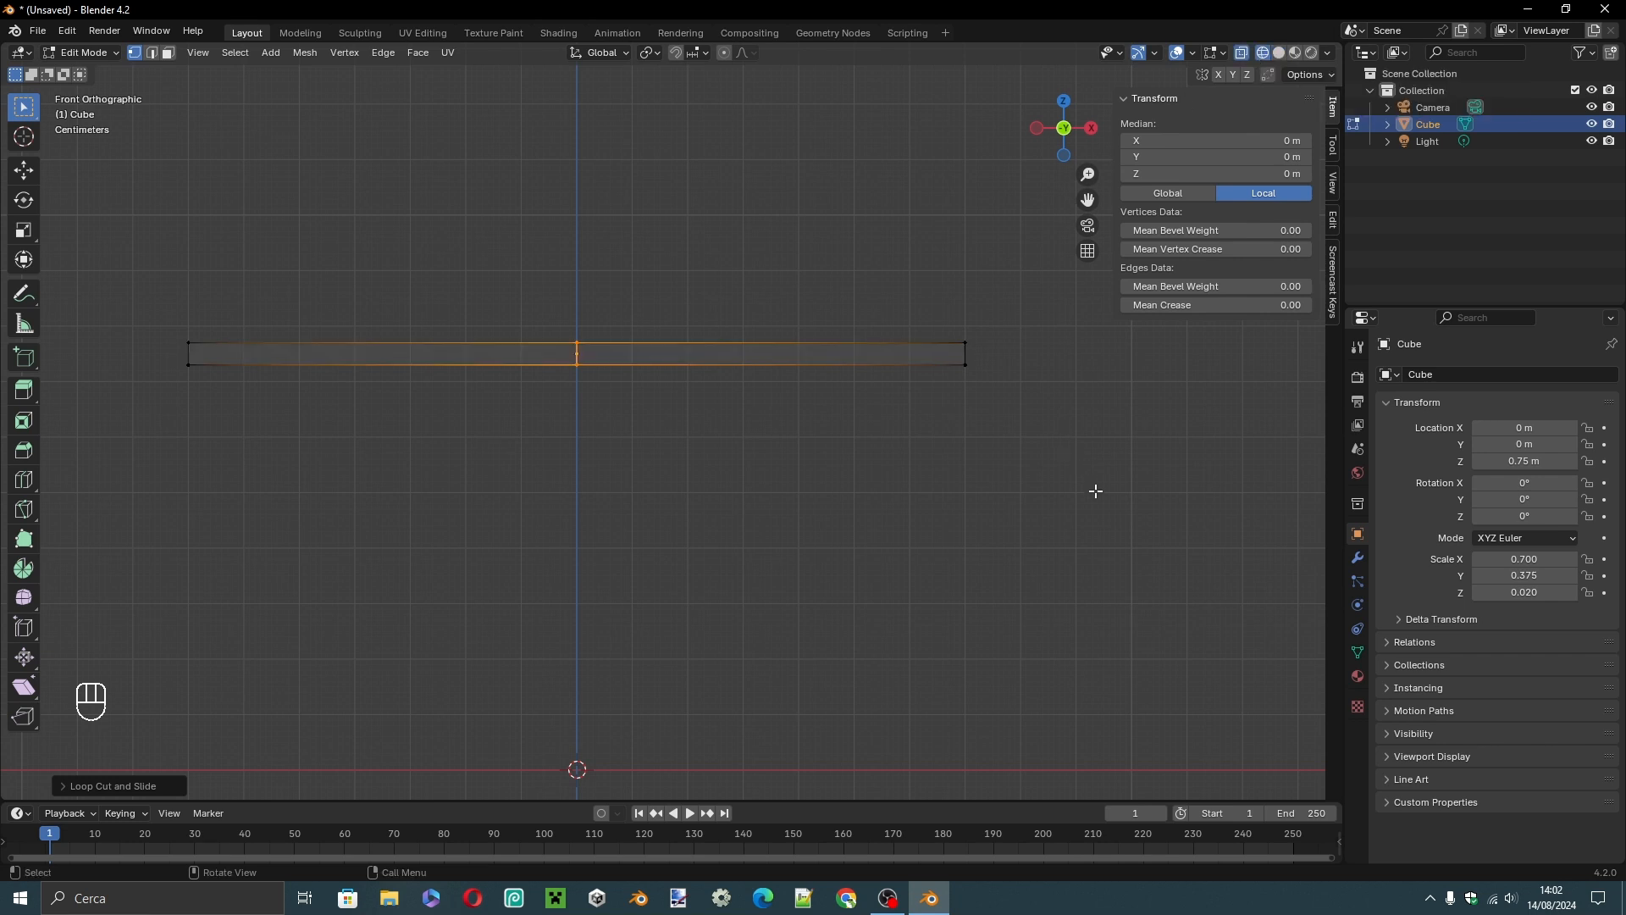
pyautogui.click(171, 51)
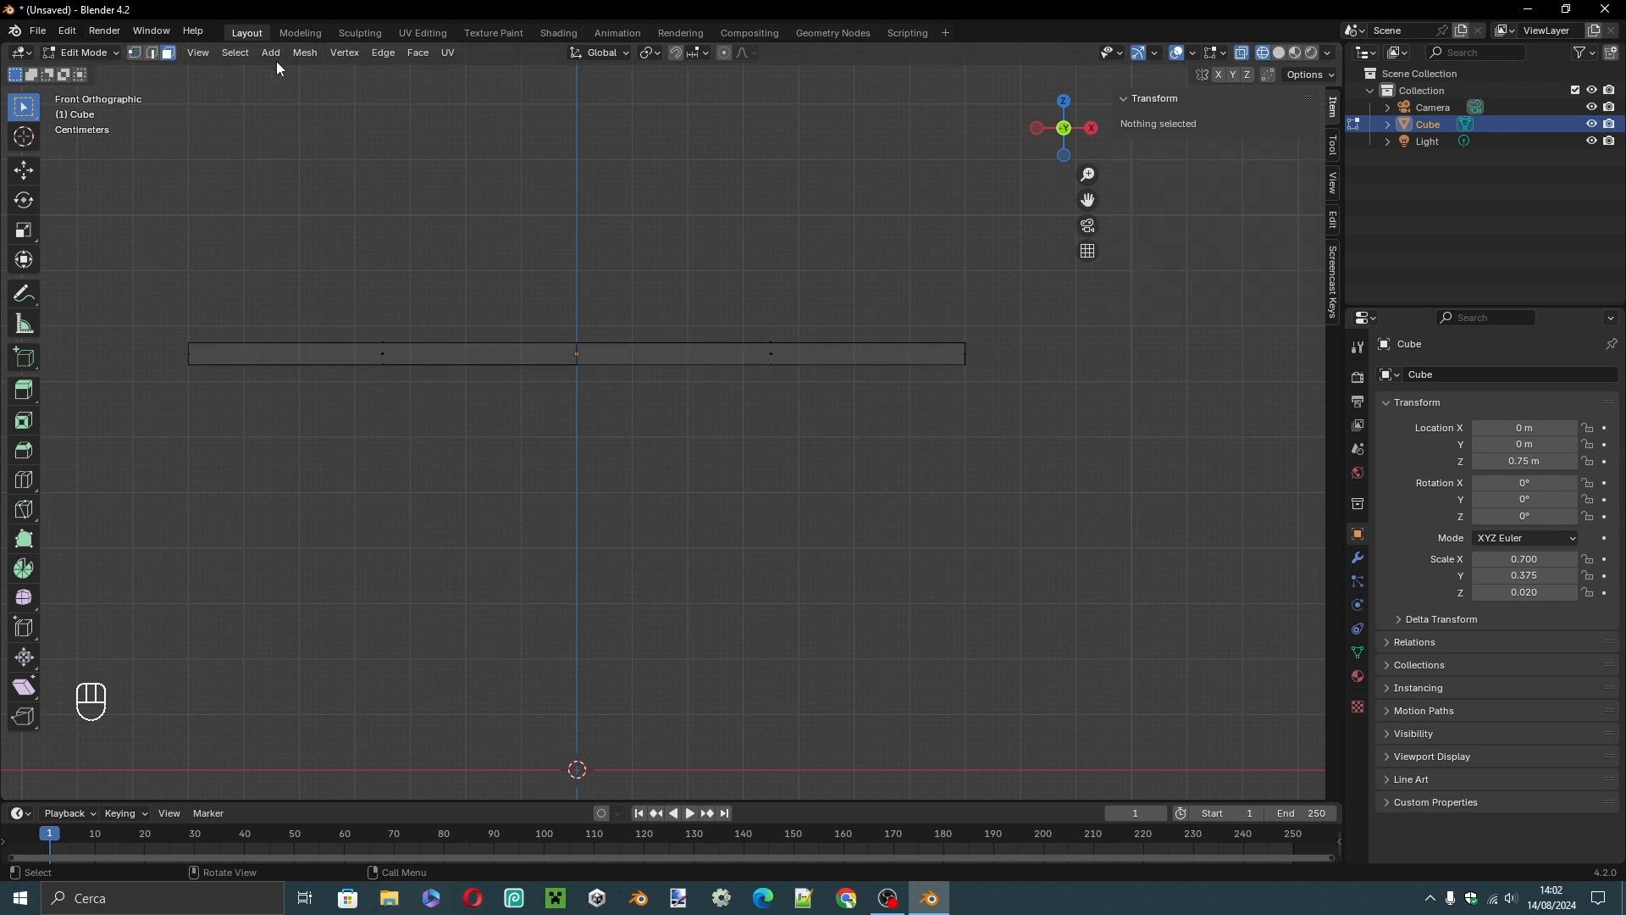
pyautogui.moveTo(742, 306); pyautogui.dragTo(807, 415)
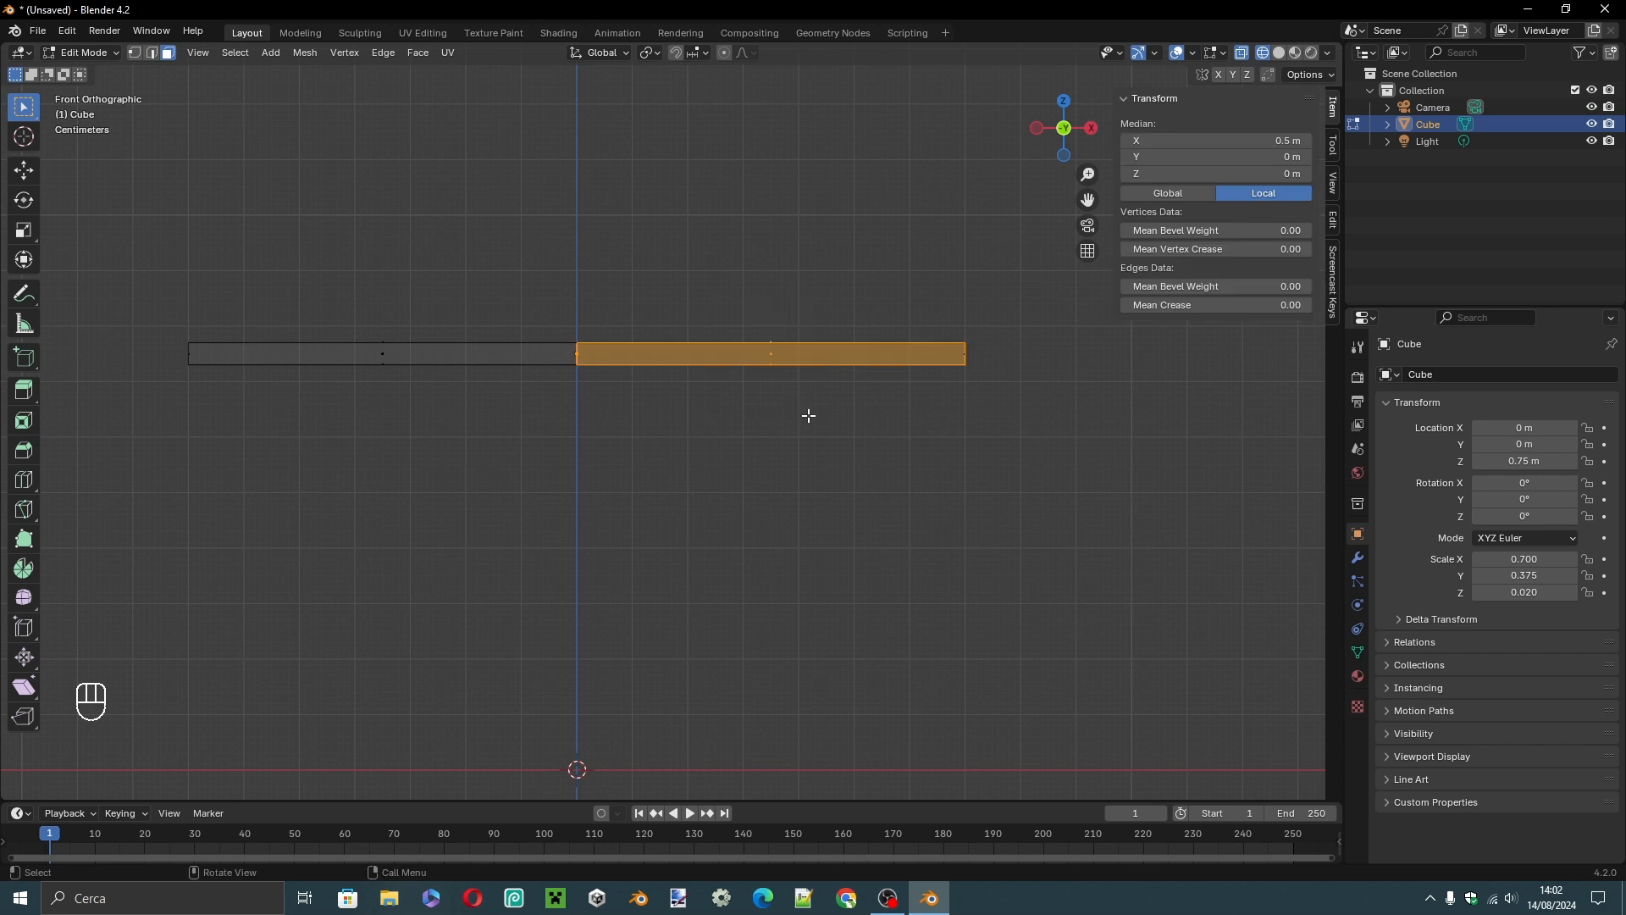
pyautogui.click(965, 440)
pyautogui.moveTo(1057, 486); pyautogui.dragTo(850, 281)
pyautogui.moveTo(854, 259); pyautogui.dragTo(913, 247)
pyautogui.moveTo(729, 251); pyautogui.dragTo(820, 392)
pyautogui.moveTo(819, 393); pyautogui.dragTo(762, 407, button='middle')
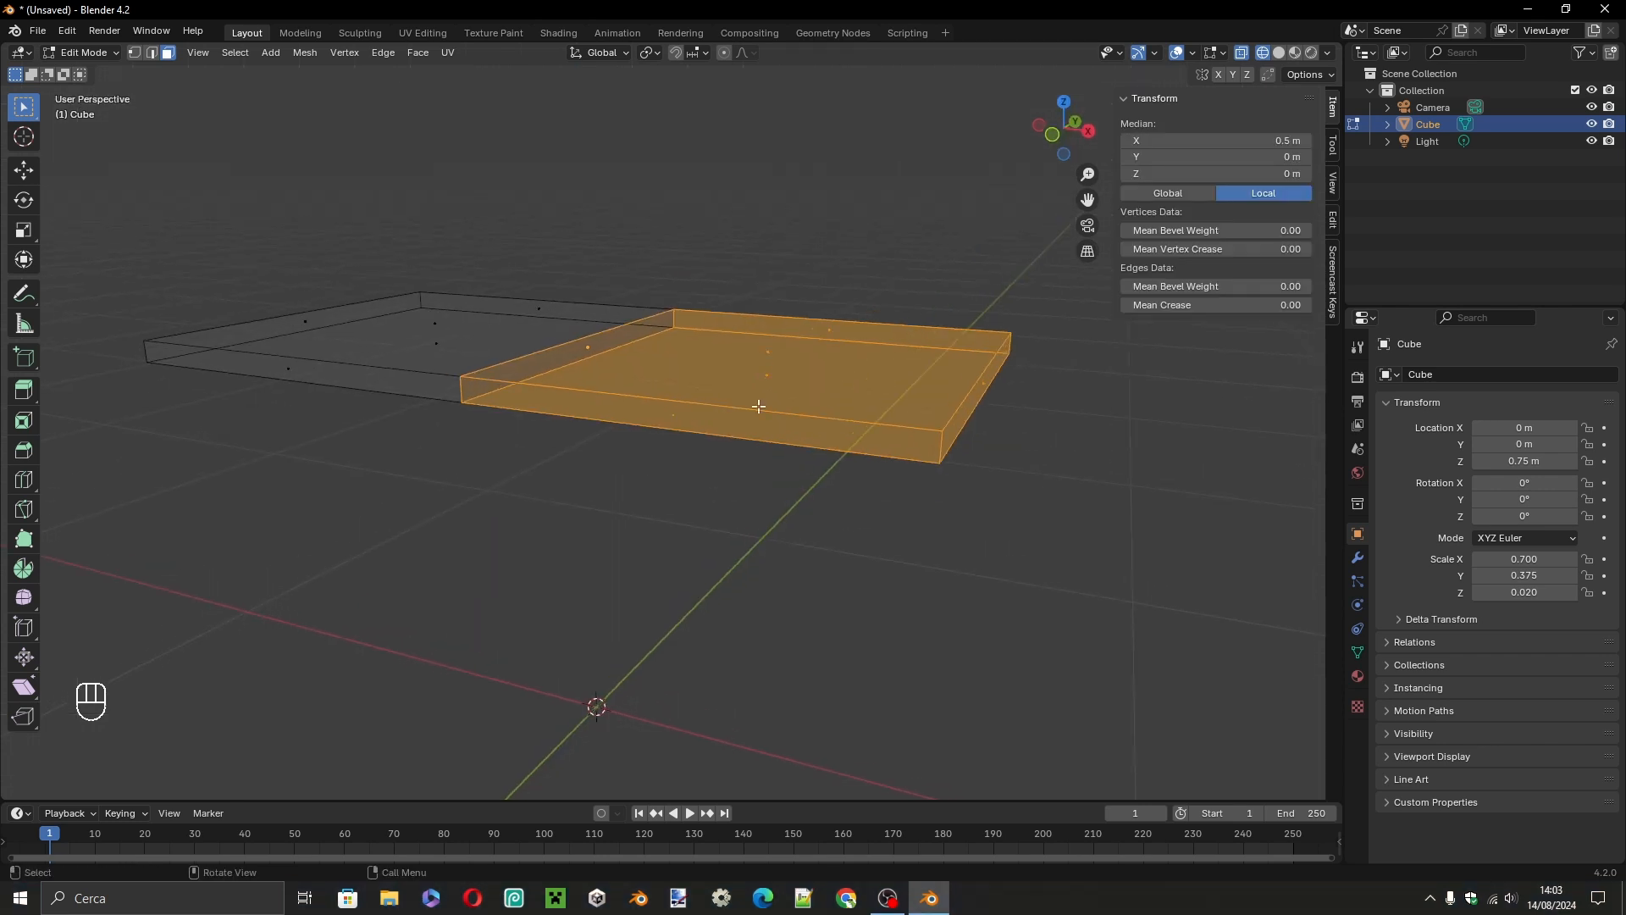
pyautogui.press('x')
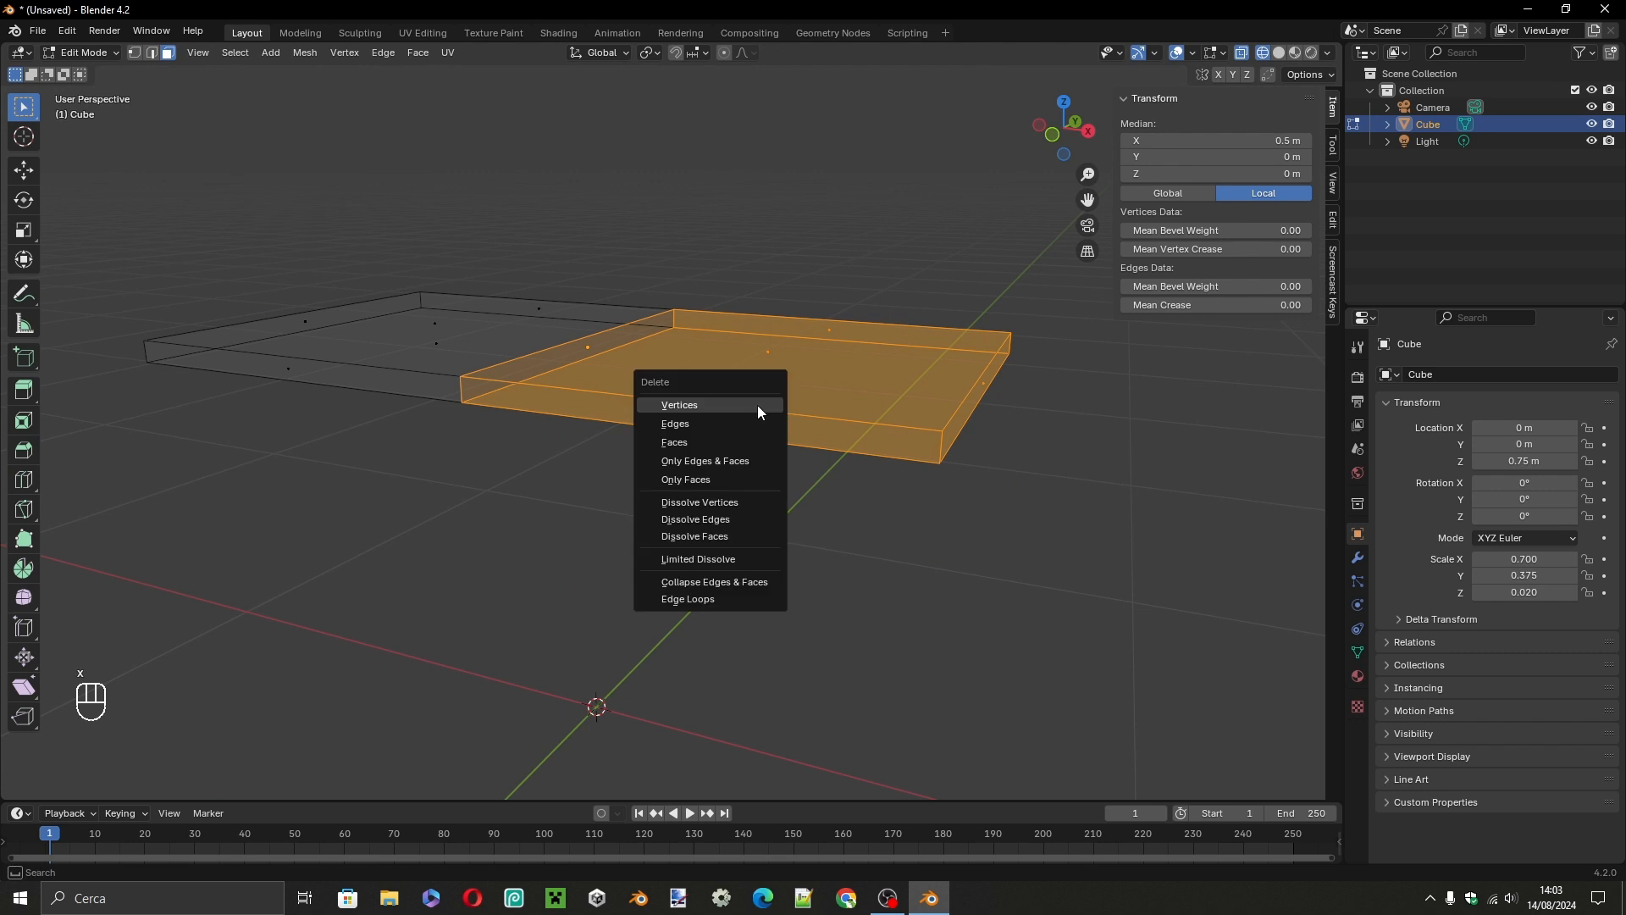
pyautogui.click(713, 441)
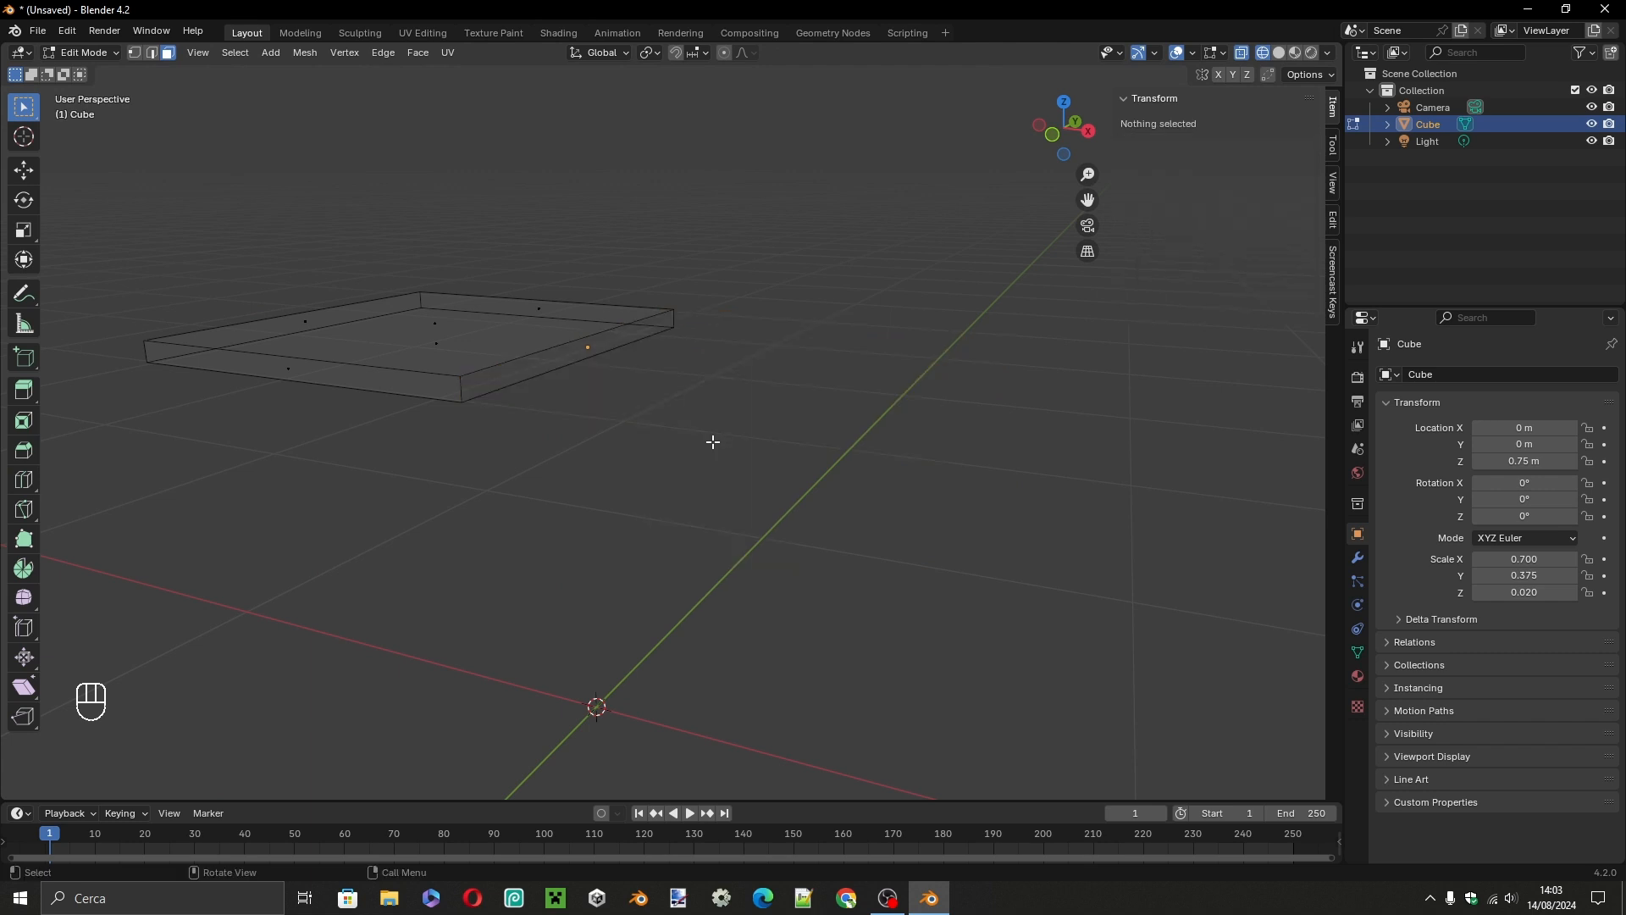
# Return to Object Mode and add a Mirror modifier to the remaining half of the slab.
pyautogui.press('Tab')
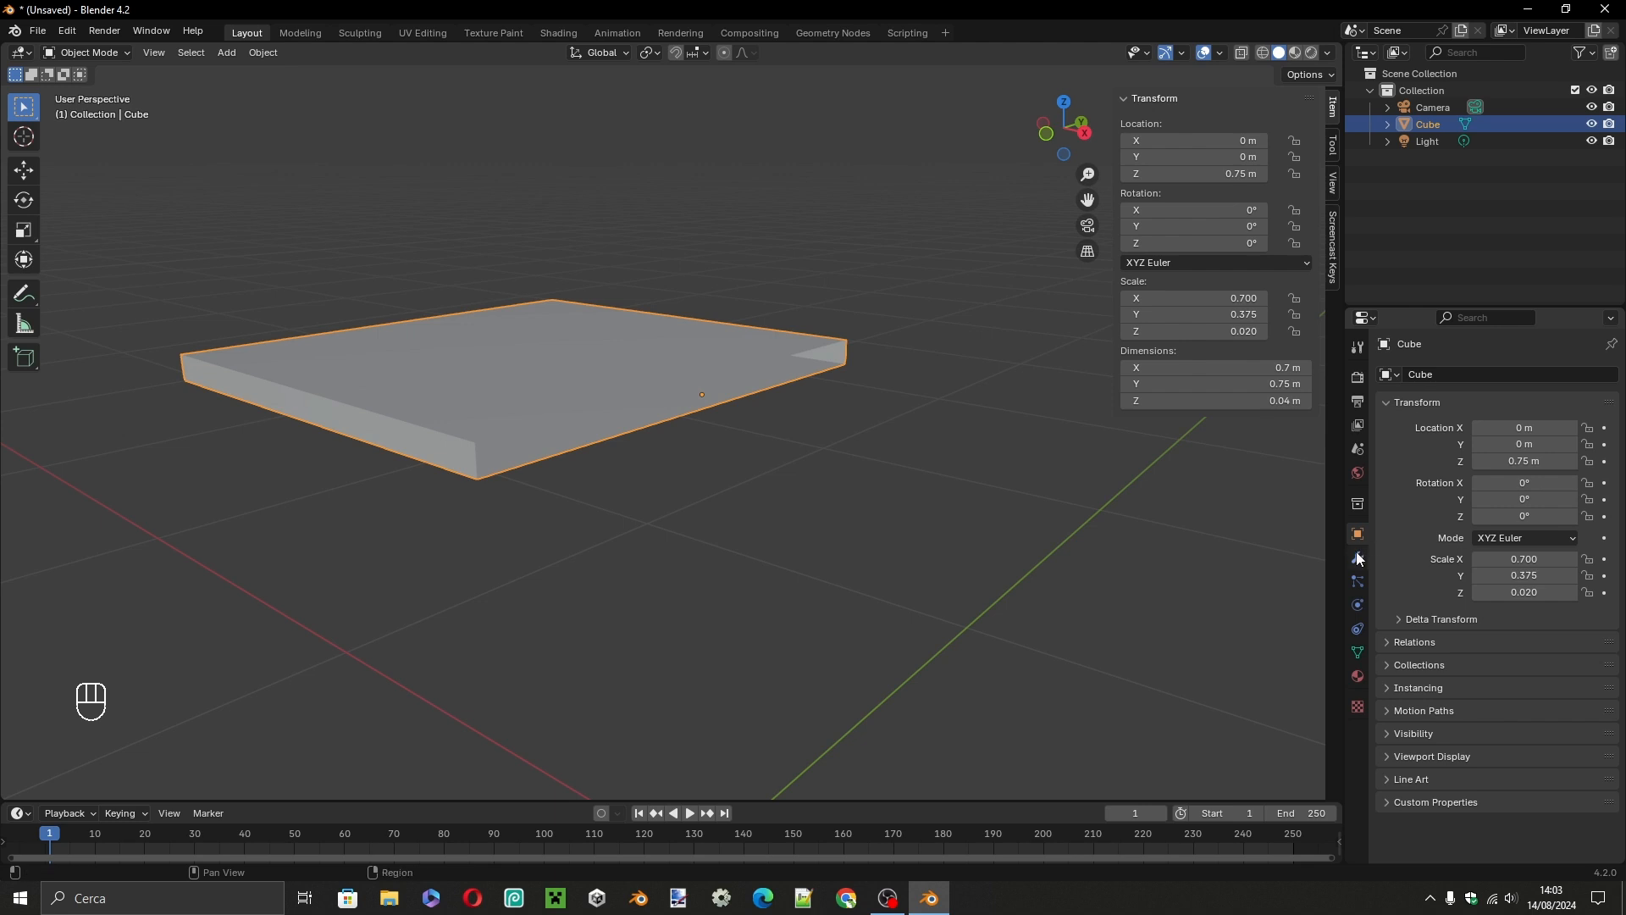
pyautogui.click(1359, 558)
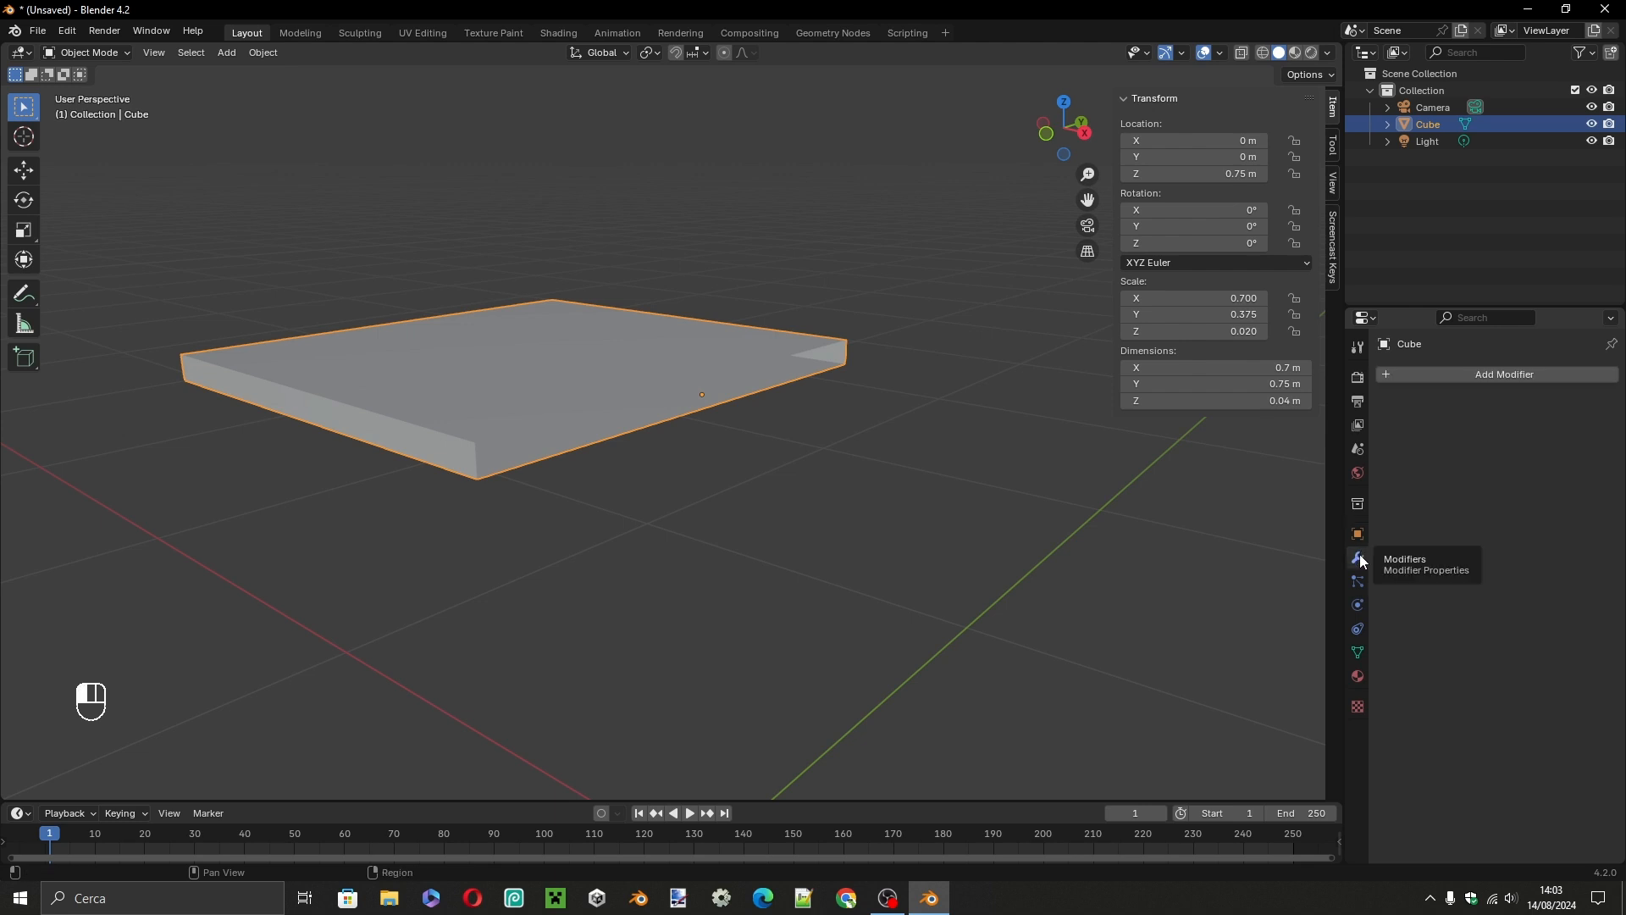
pyautogui.click(1522, 373)
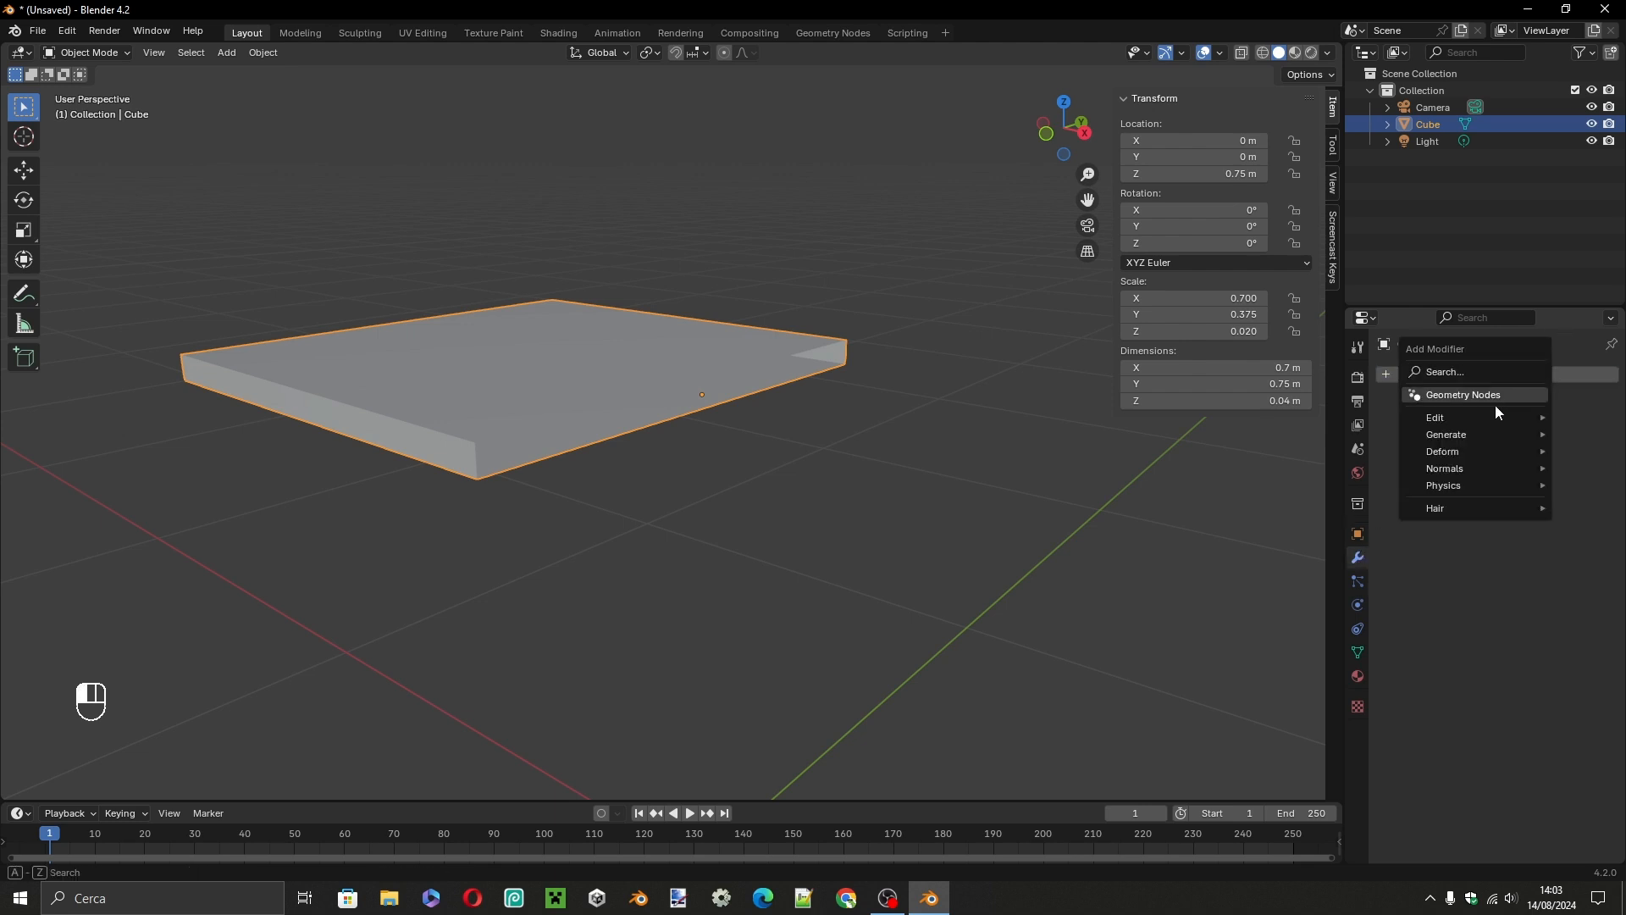
pyautogui.moveTo(1477, 429)
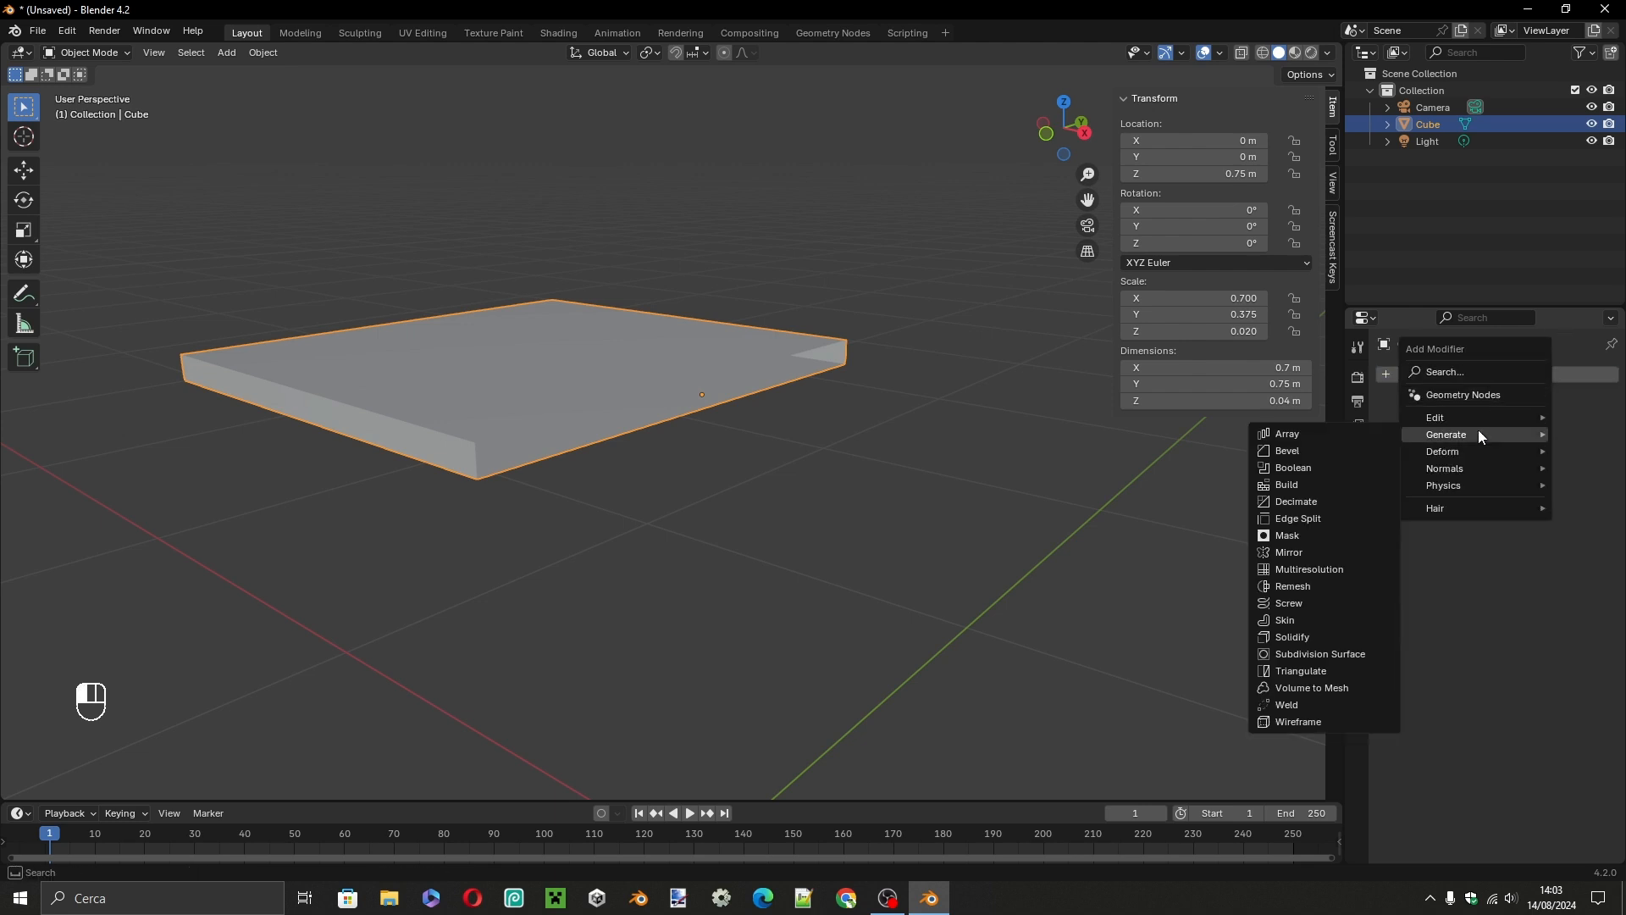
pyautogui.click(1274, 556)
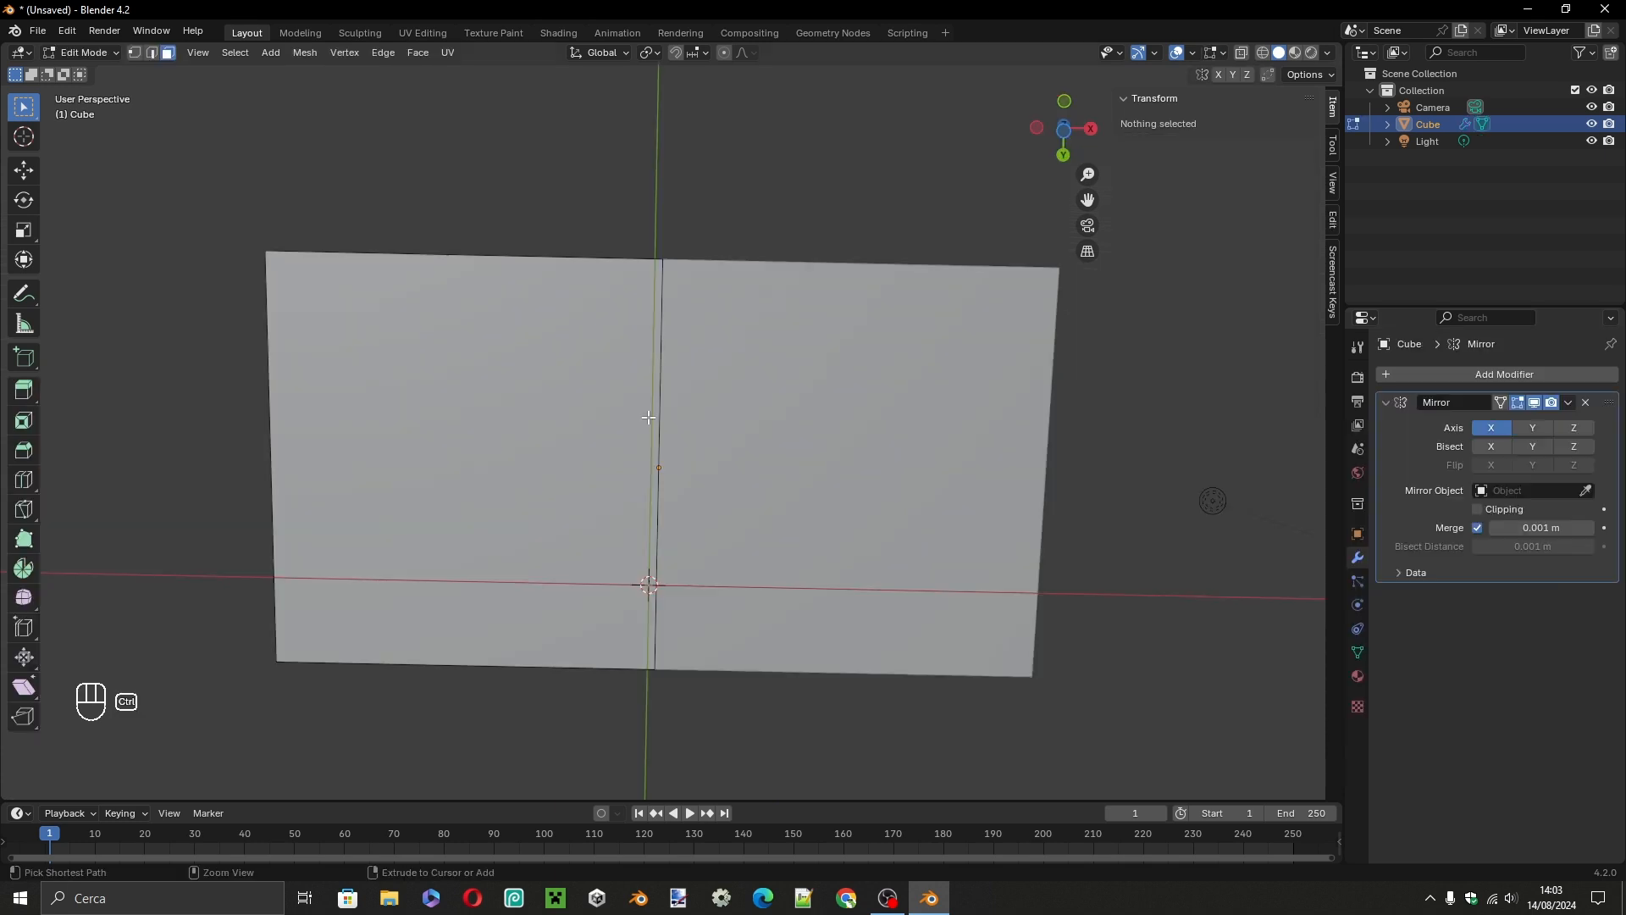
# From the bottom view in Edit Mode, add a loop cut parallel to the slab's short edge, slid by -0.8 toward that outer edge.
pyautogui.press('ctrl+KP_7')
pyautogui.scroll(2, 716, 405)
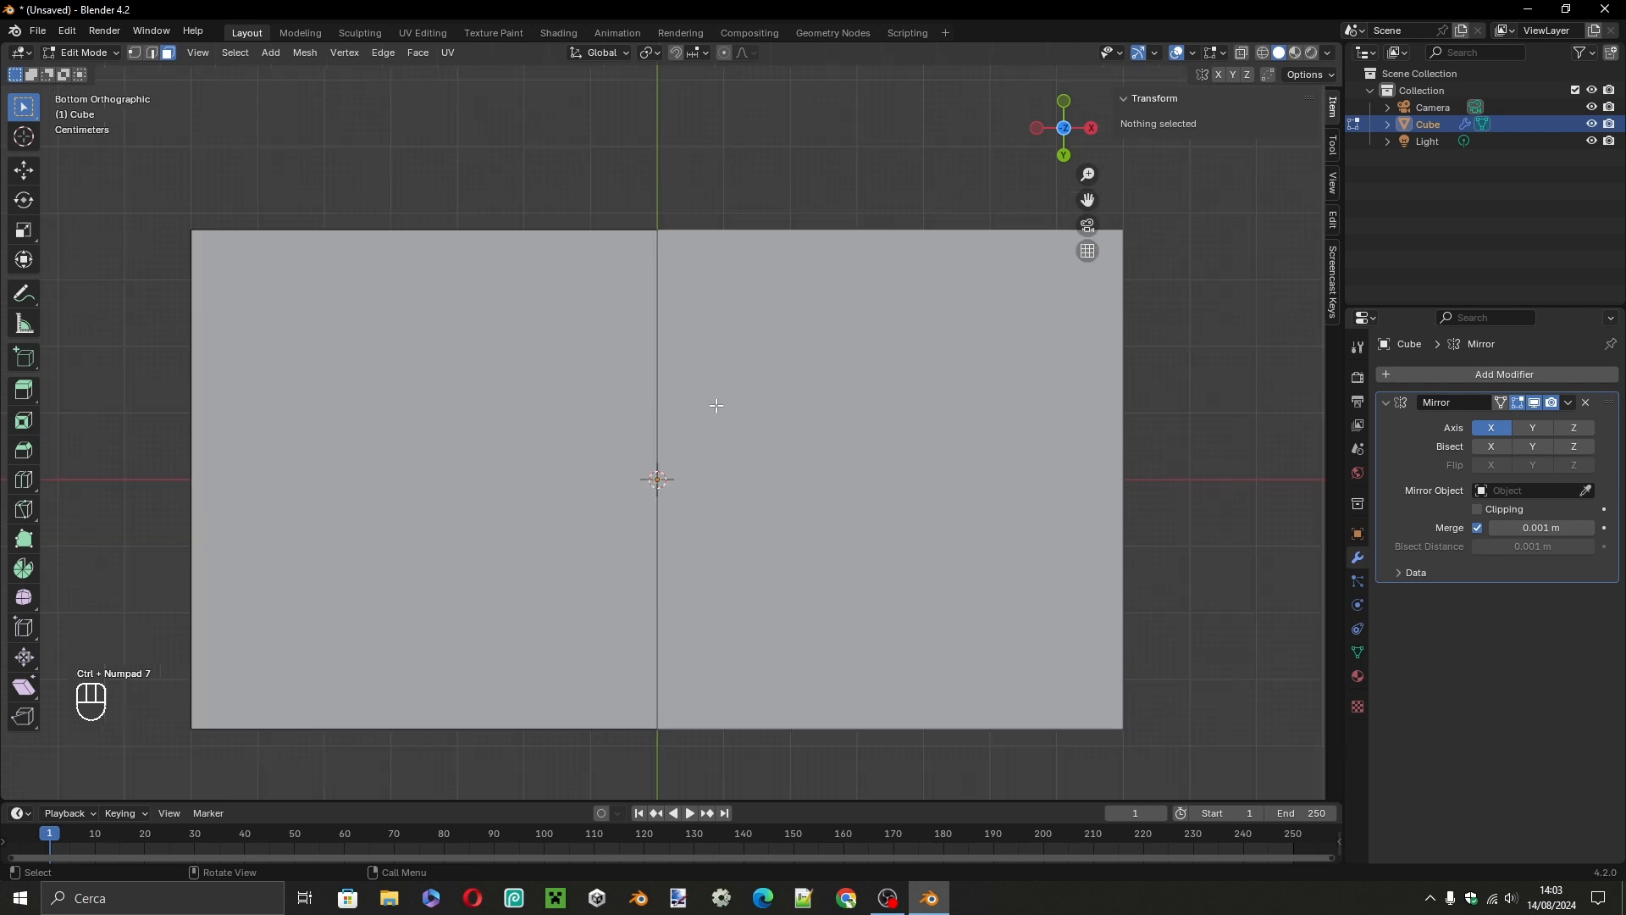
pyautogui.keyDown('shift'); pyautogui.moveTo(658, 473); pyautogui.dragTo(702, 457, button='middle'); pyautogui.keyUp('shift')
pyautogui.scroll(-2, 701, 458)
pyautogui.hotkey('ctrl', 'r')
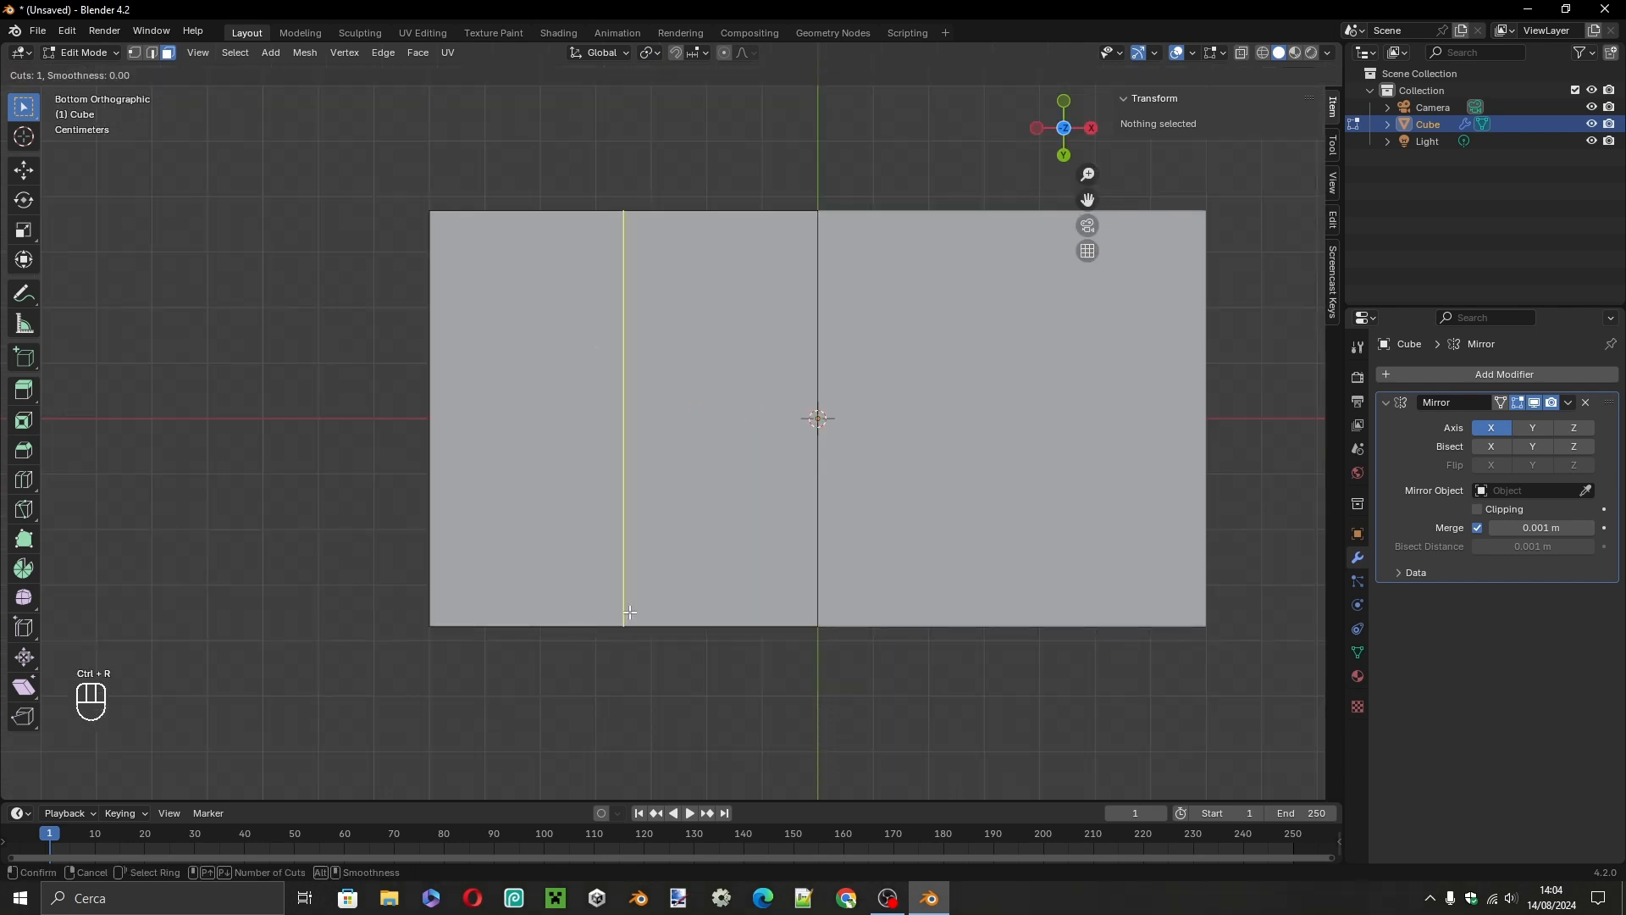
pyautogui.click(629, 611)
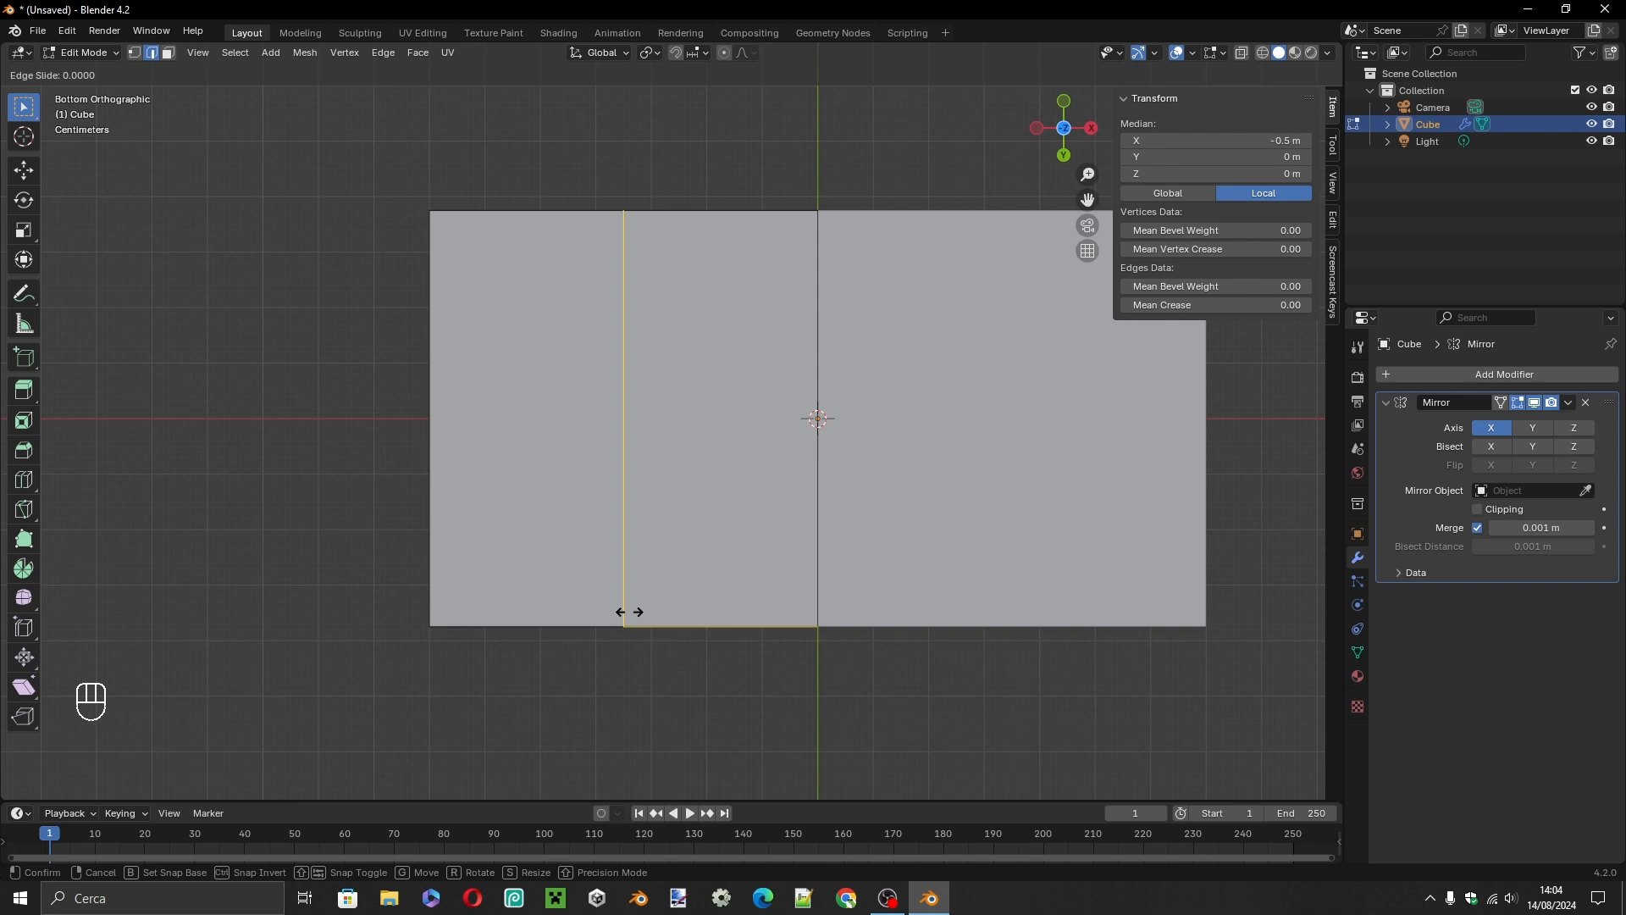
pyautogui.press('KP_0')
pyautogui.press('KP_Decimal')
pyautogui.press('KP_5')
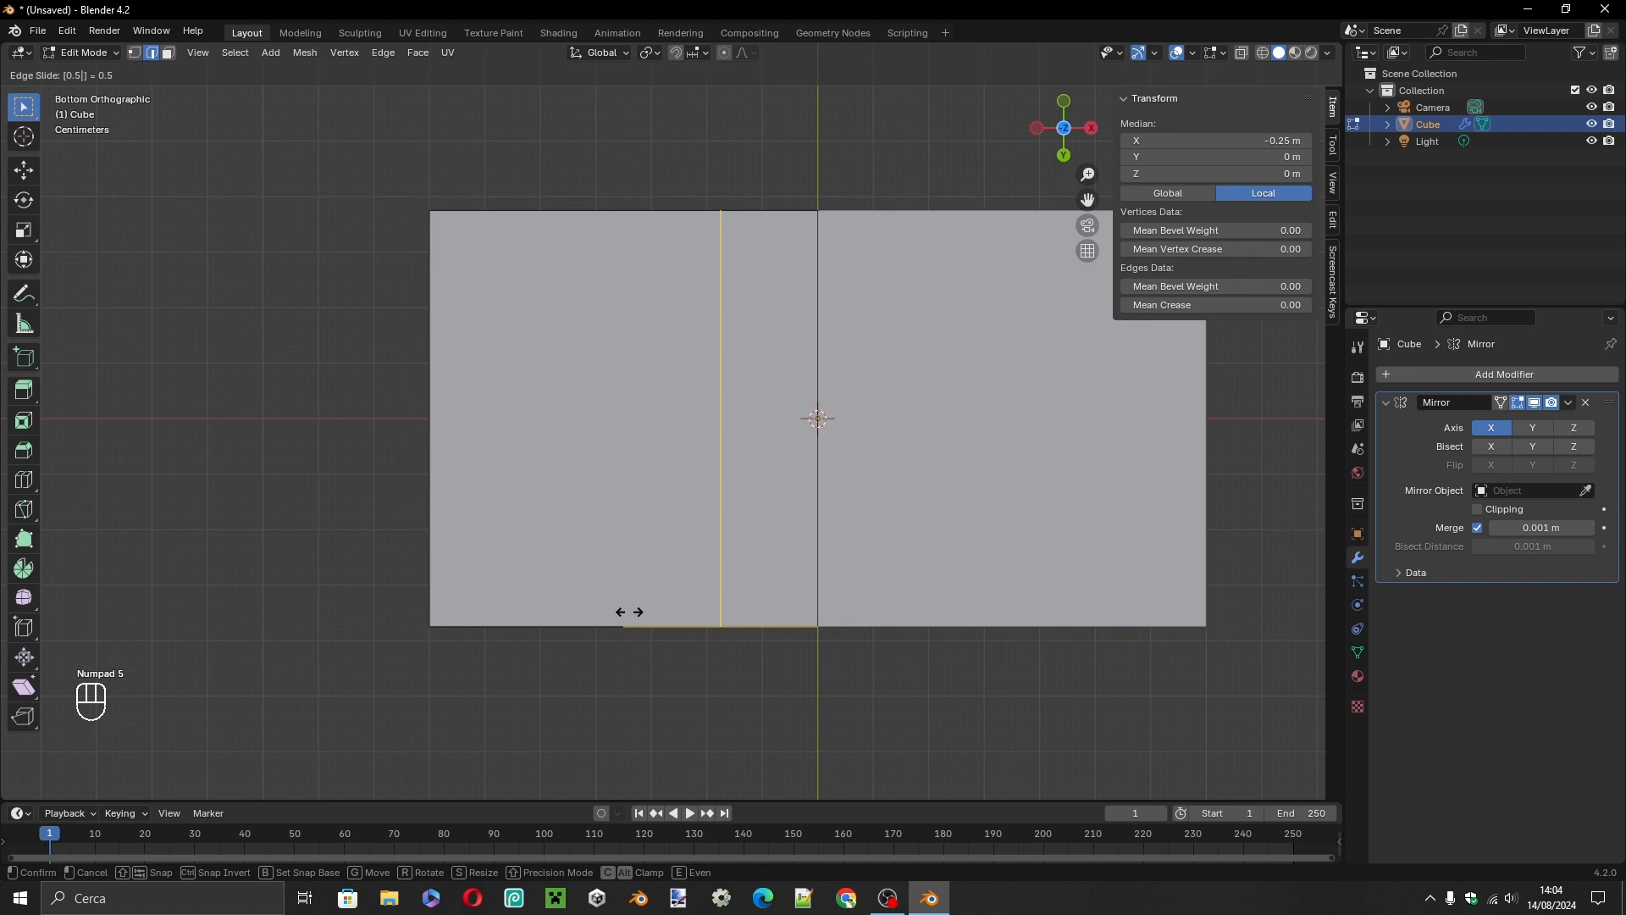
pyautogui.press('BackSpace')
pyautogui.press('KP_8')
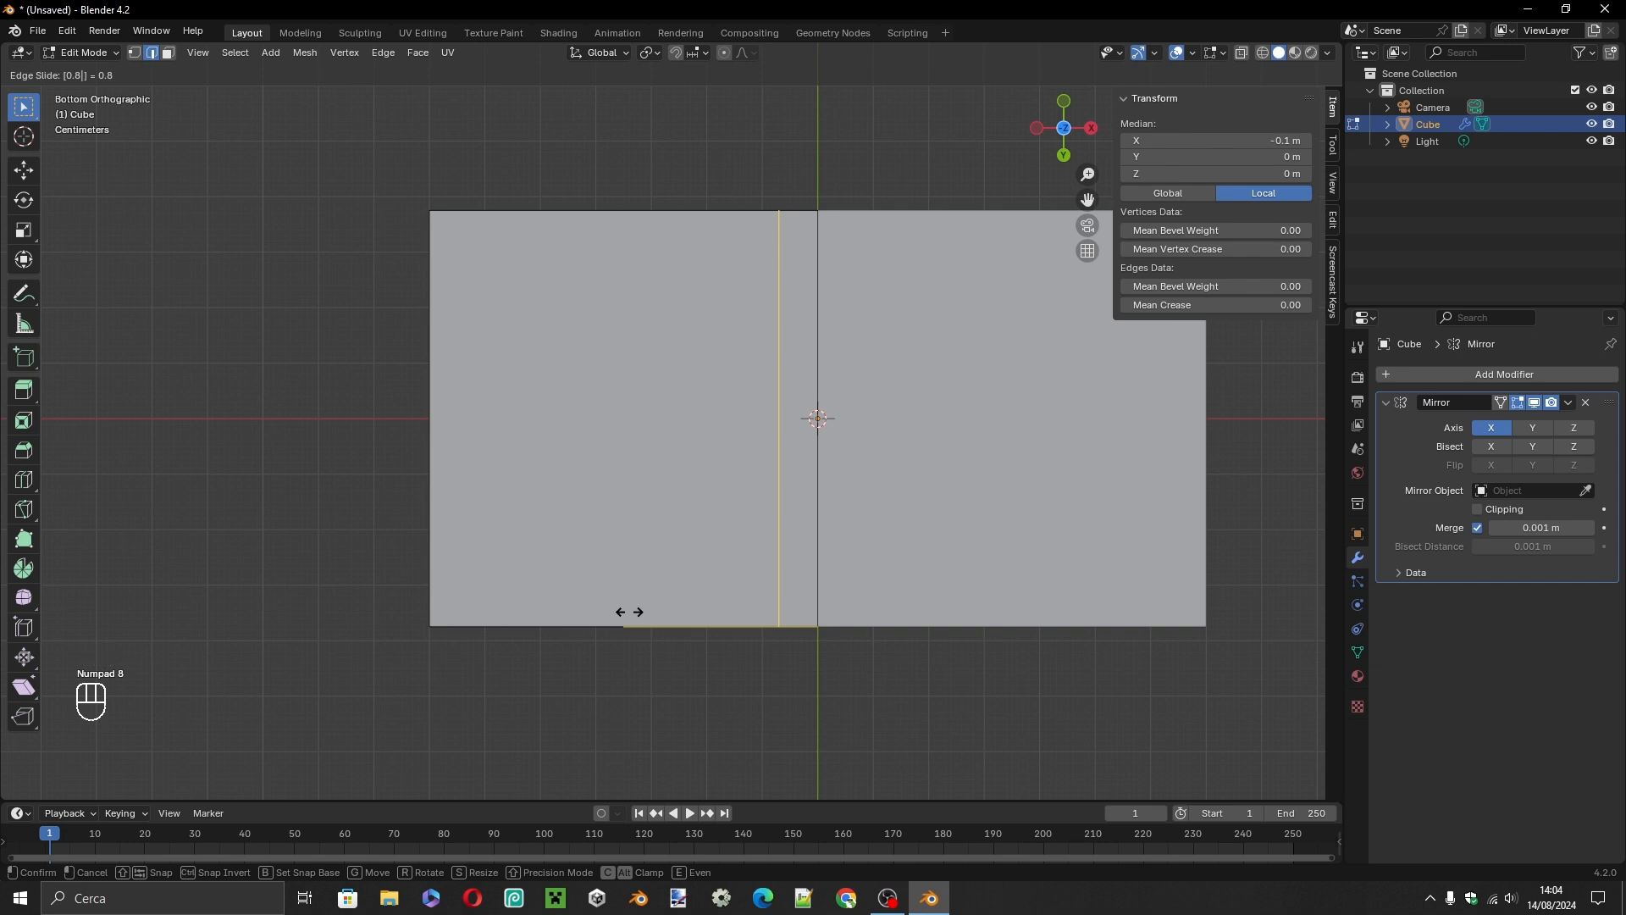
pyautogui.press('KP_Subtract')
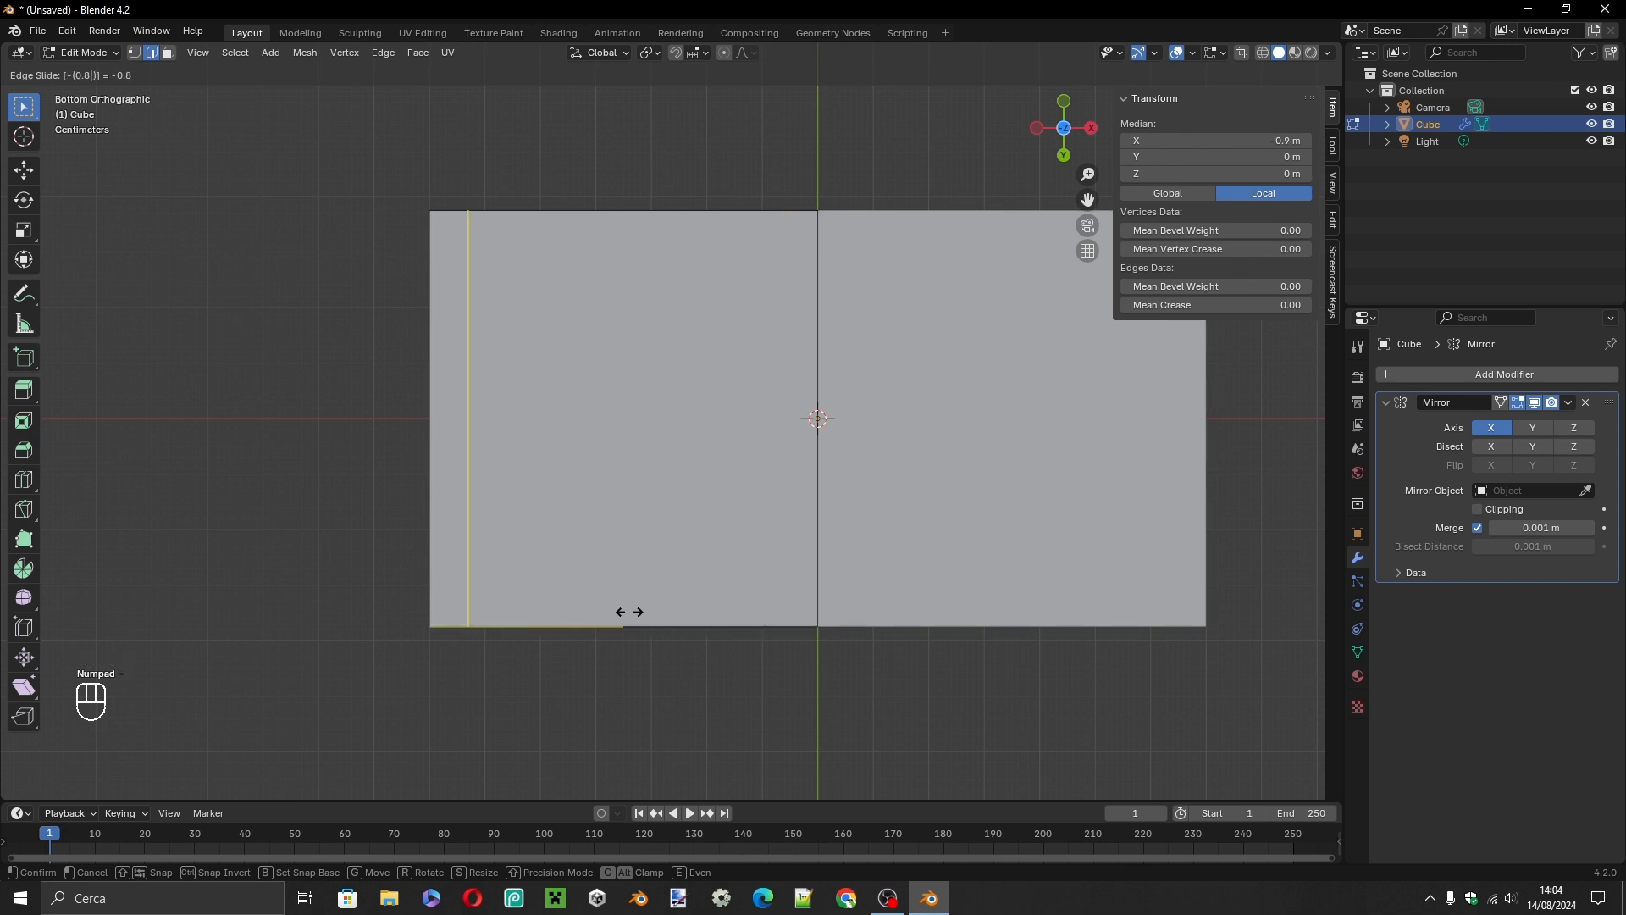
pyautogui.press('Return')
# Add a lengthwise loop cut across the half slab and slide it by 0.8 toward the positive-Y long edge.
pyautogui.hotkey('ctrl', 'r')
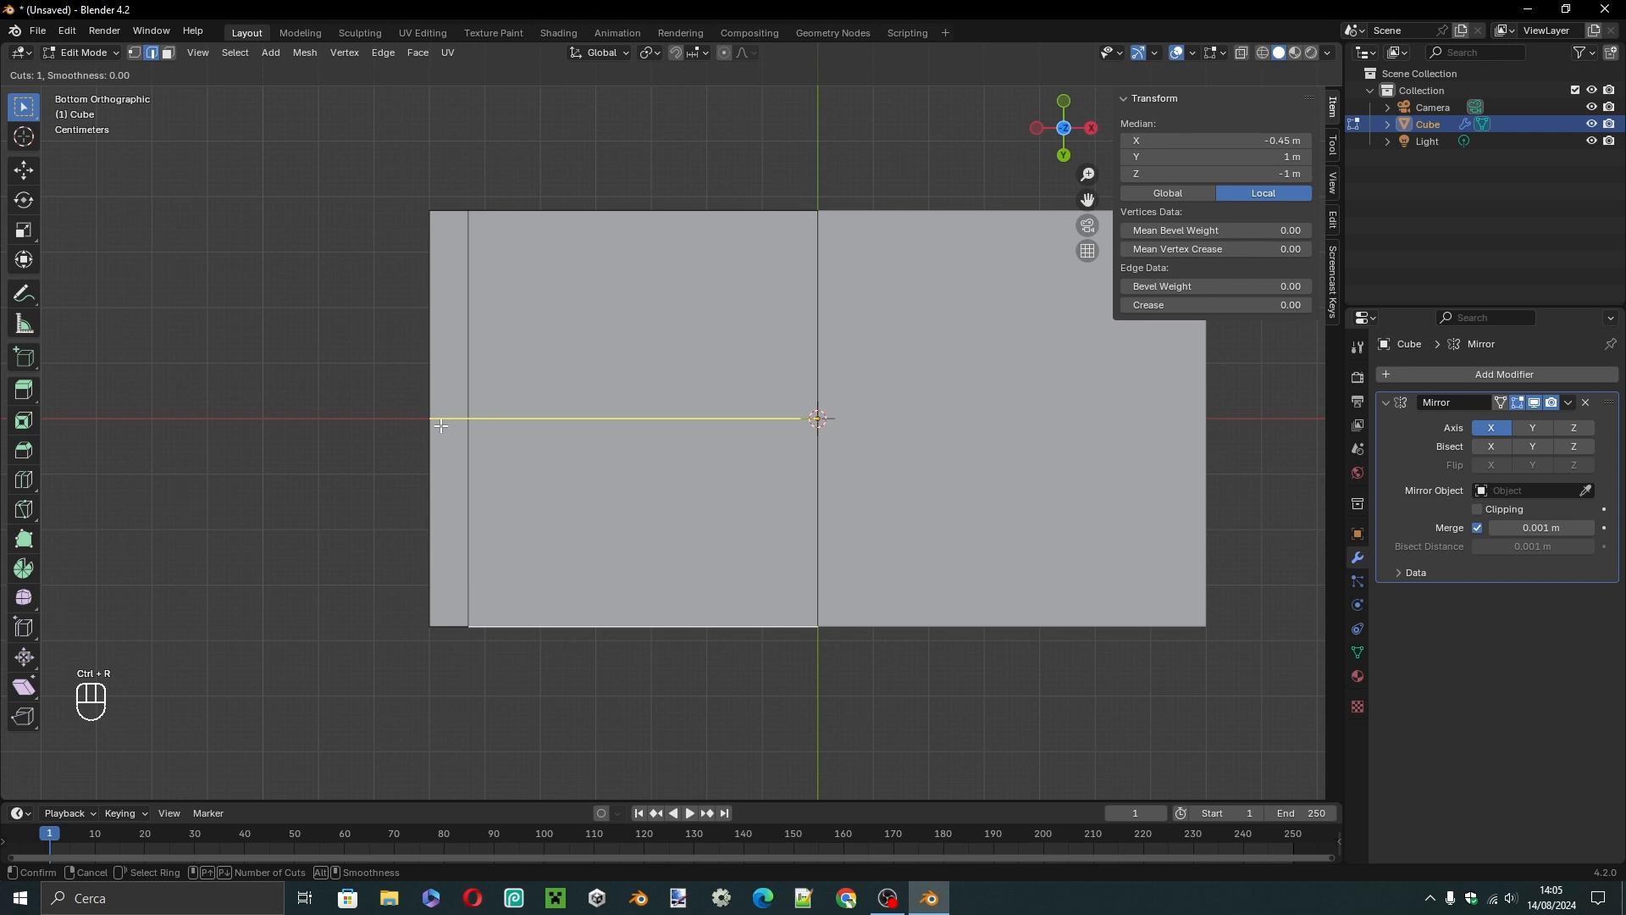
pyautogui.click(441, 426)
pyautogui.press('KP_0')
pyautogui.press('KP_Decimal')
pyautogui.press('KP_8')
pyautogui.click(441, 425)
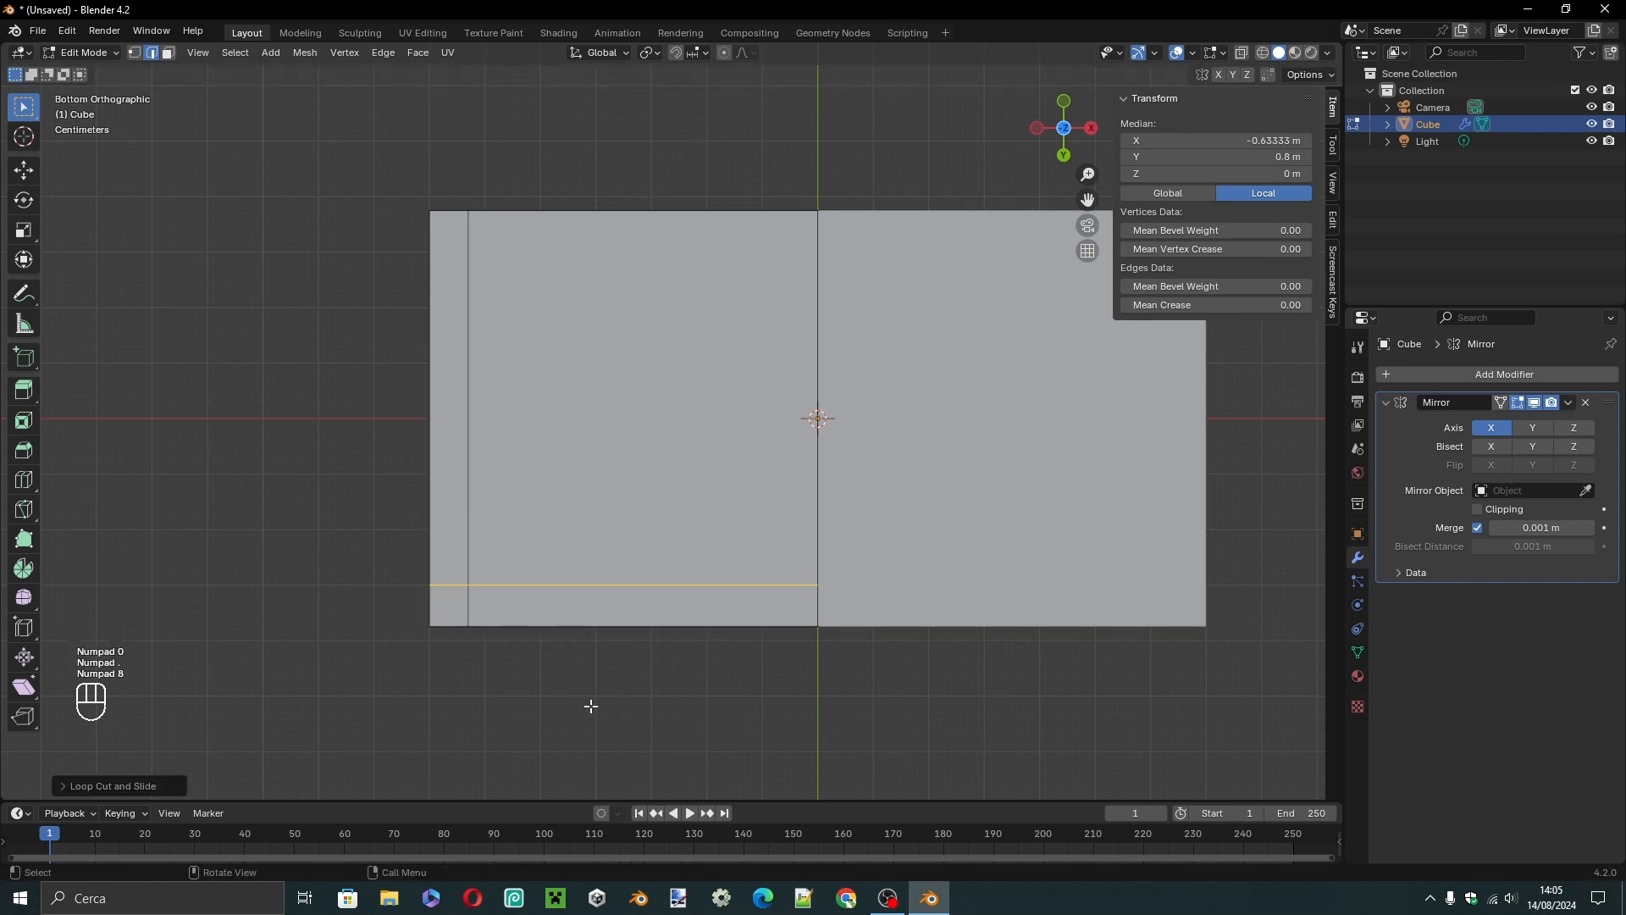
# Add a lengthwise loop cut across the half slab and slide it by -0.8 toward the negative-Y long edge.
pyautogui.click(592, 705)
pyautogui.hotkey('ctrl', 'r')
pyautogui.click(451, 432)
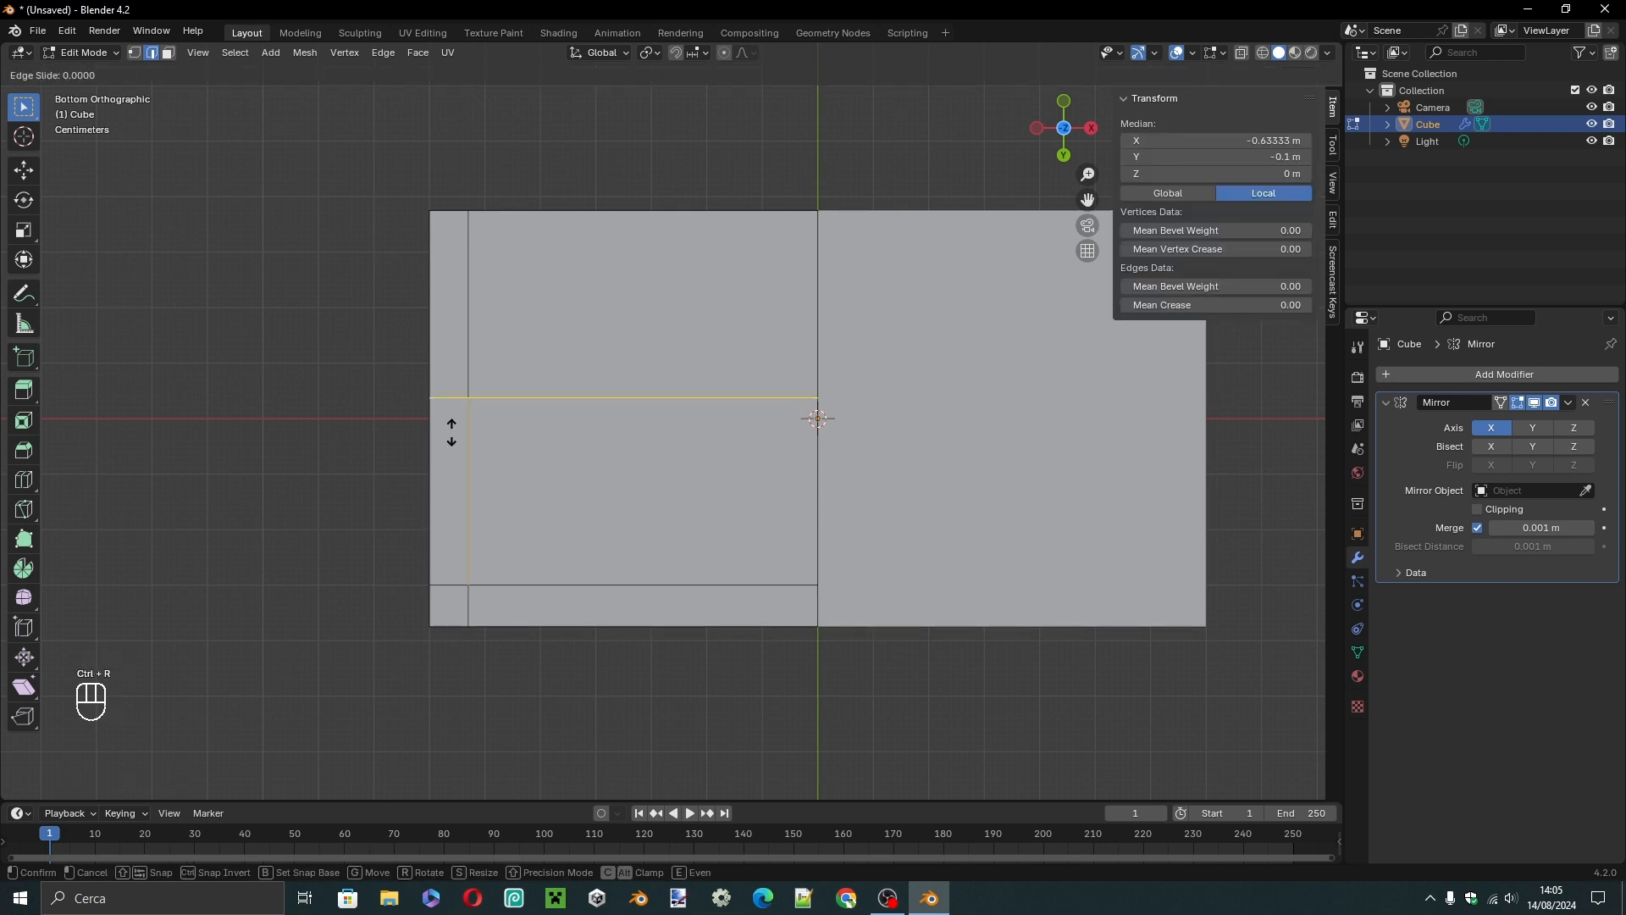
pyautogui.press('KP_0')
pyautogui.press('KP_Decimal')
pyautogui.press('KP_8')
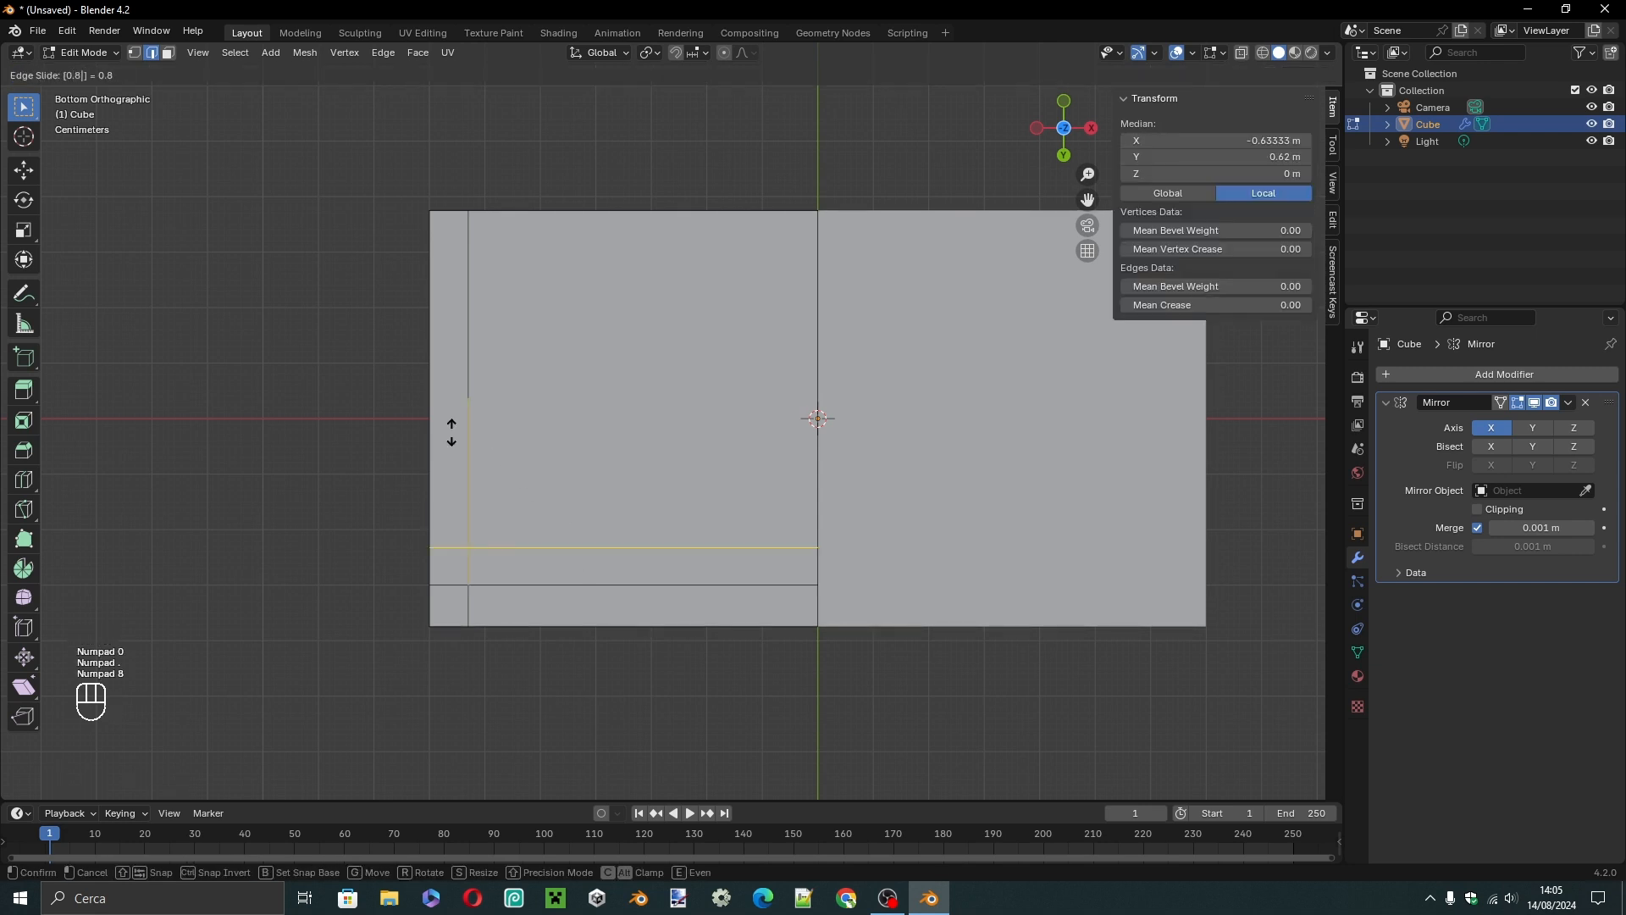
pyautogui.press('KP_Subtract')
pyautogui.click(450, 428)
# Add one centred loop cut in each narrow border strip: along the outer short edge and along both long edges.
pyautogui.hotkey('ctrl', 'r')
pyautogui.click(451, 239)
pyautogui.click(452, 239)
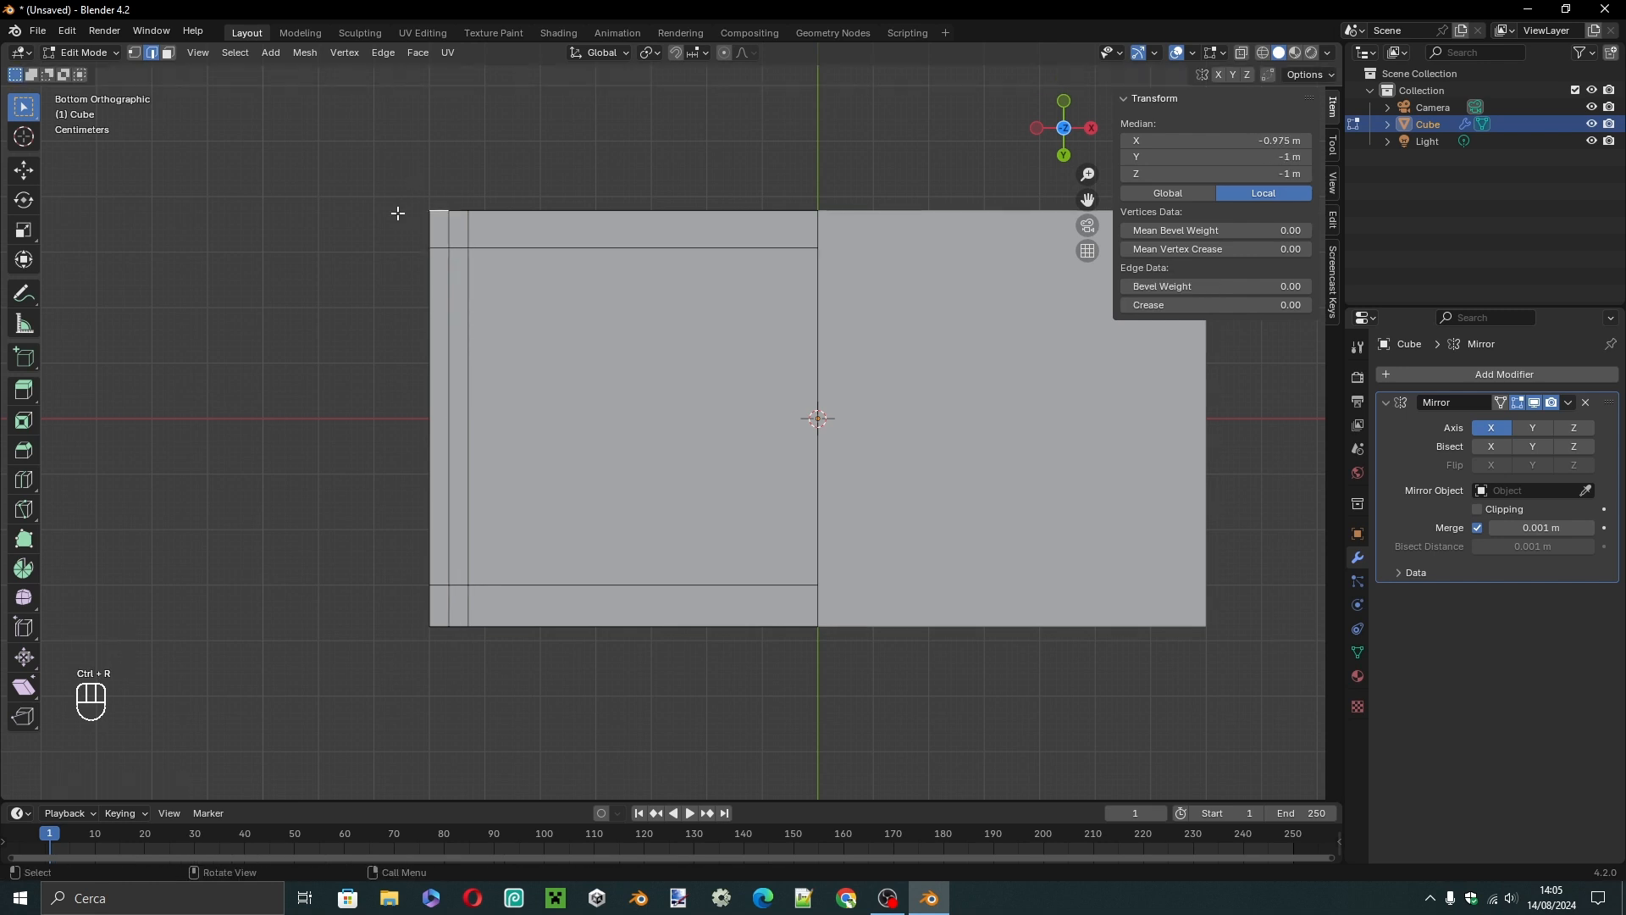
pyautogui.hotkey('ctrl', 'r')
pyautogui.click(485, 230)
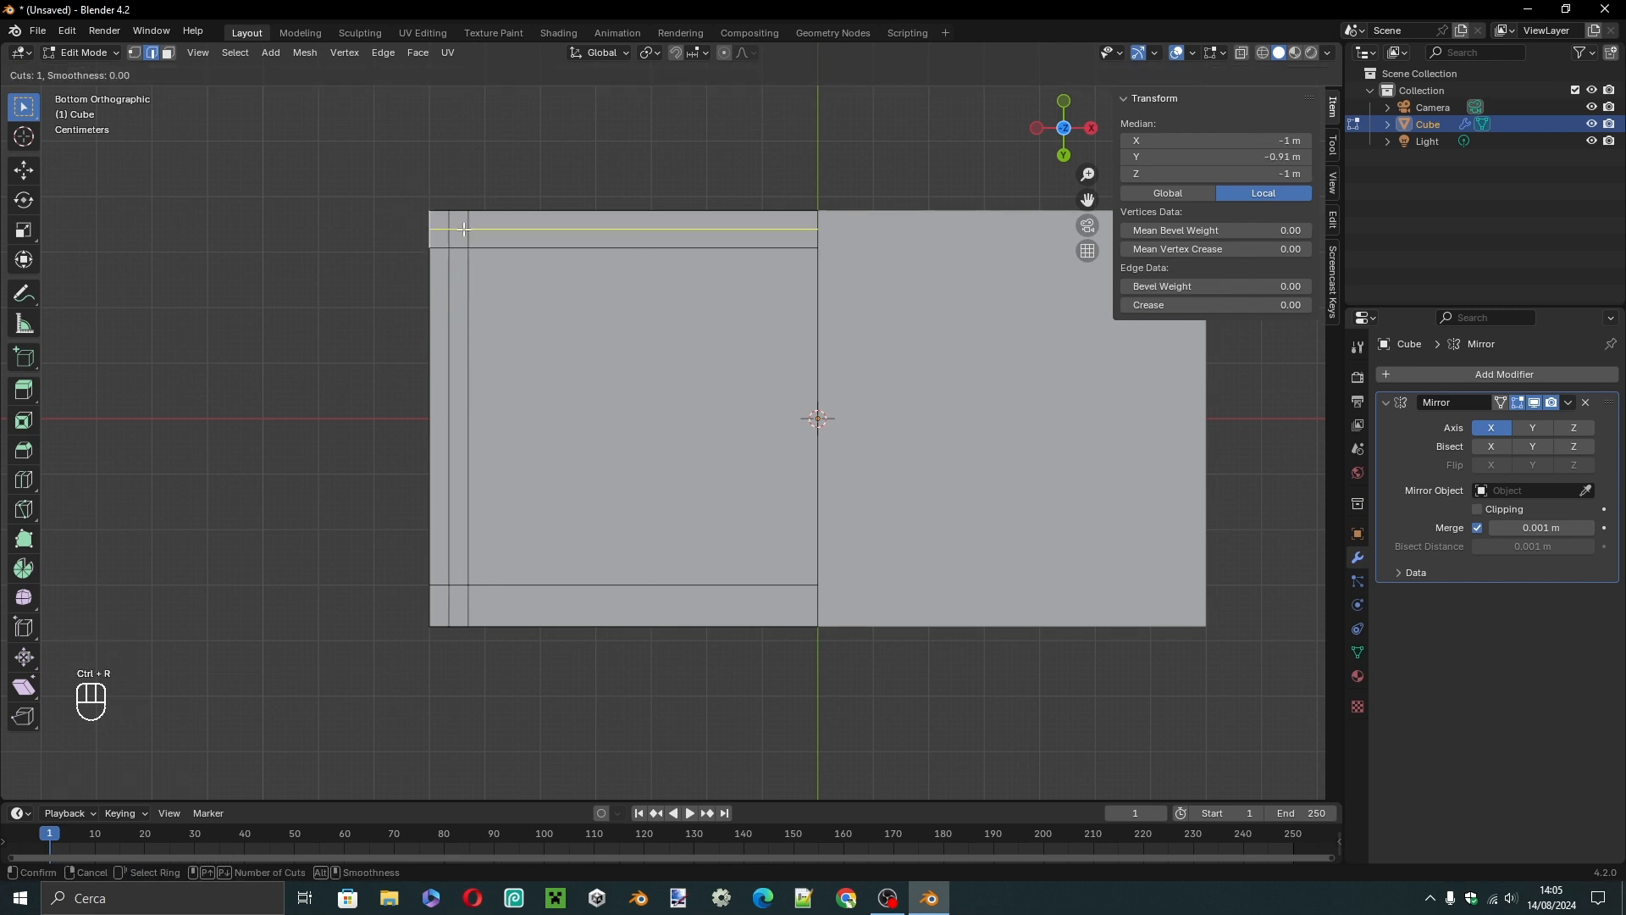
pyautogui.click(465, 229)
pyautogui.hotkey('ctrl', 'r')
pyautogui.click(454, 606)
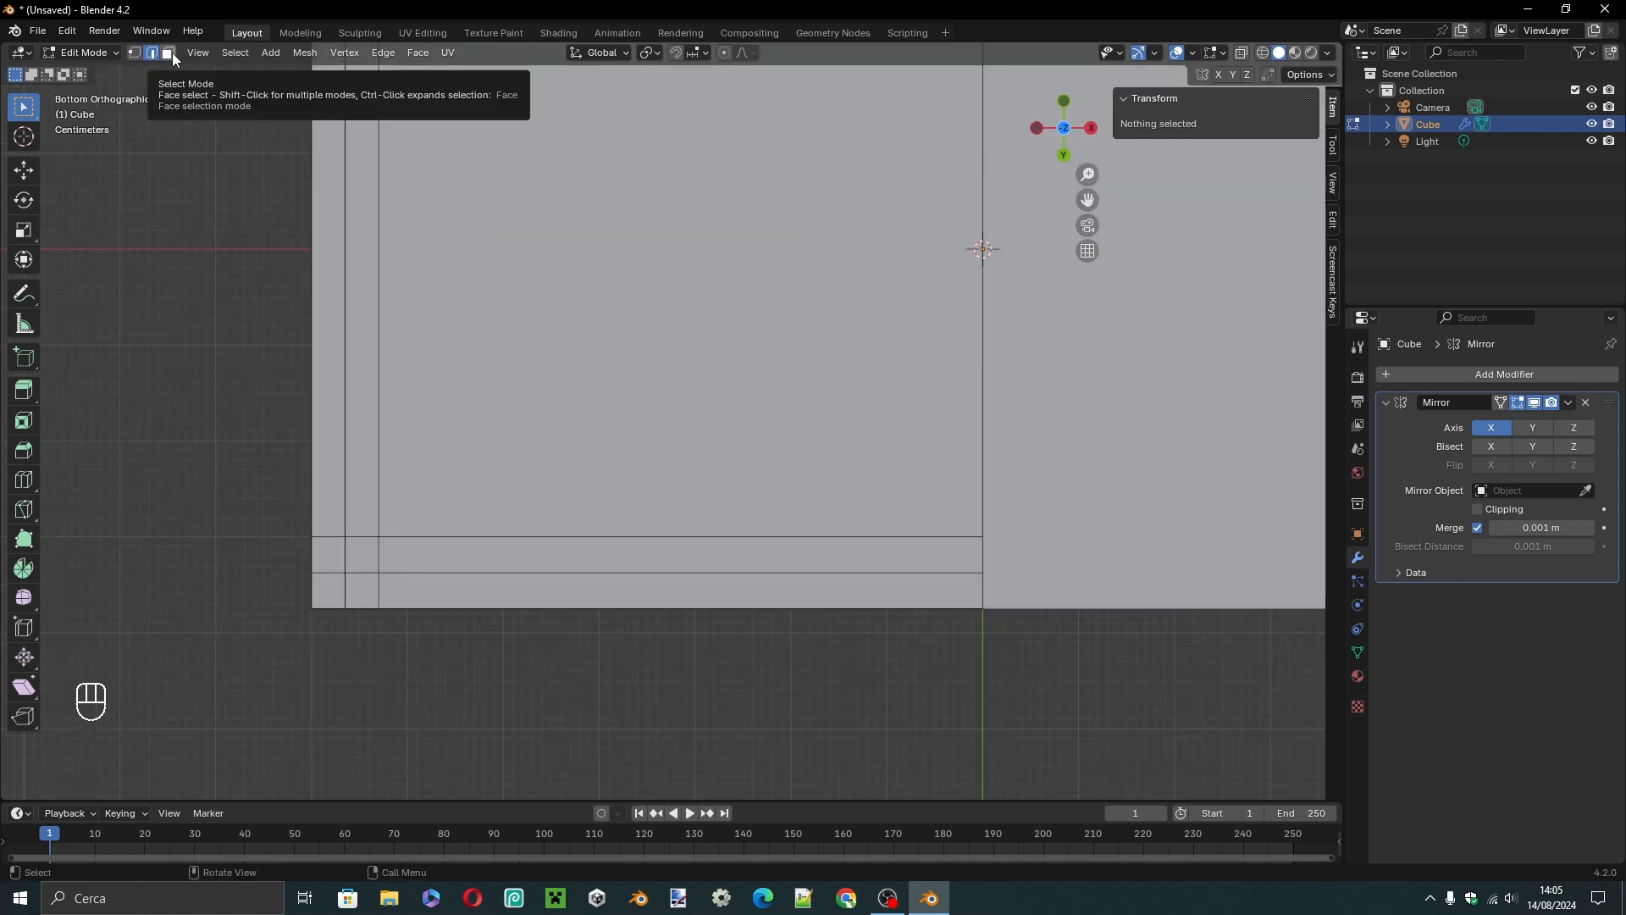
# In face select mode, select the connected inner border strips and corner faces on the underside and extrude them 0.04 m downward as the apron.
pyautogui.click(169, 55)
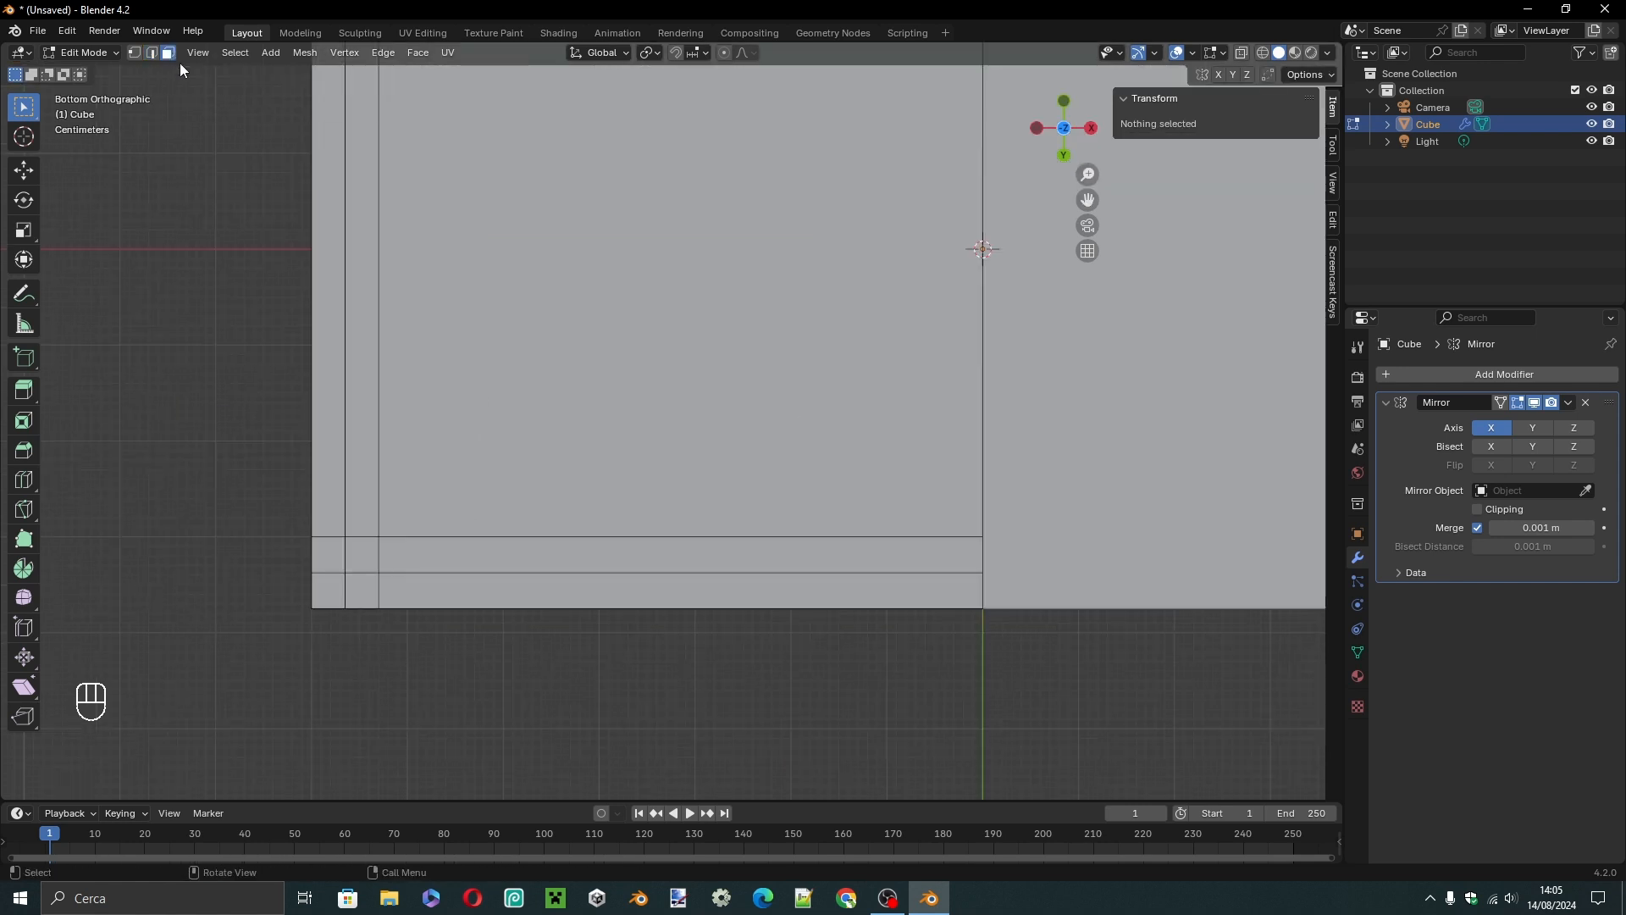
pyautogui.click(440, 548)
pyautogui.keyDown('shift'); pyautogui.click(359, 556); pyautogui.keyUp('shift')
pyautogui.keyDown('shift'); pyautogui.click(364, 500); pyautogui.keyUp('shift')
pyautogui.keyDown('shift'); pyautogui.moveTo(383, 203); pyautogui.dragTo(373, 606, button='middle'); pyautogui.keyUp('shift')
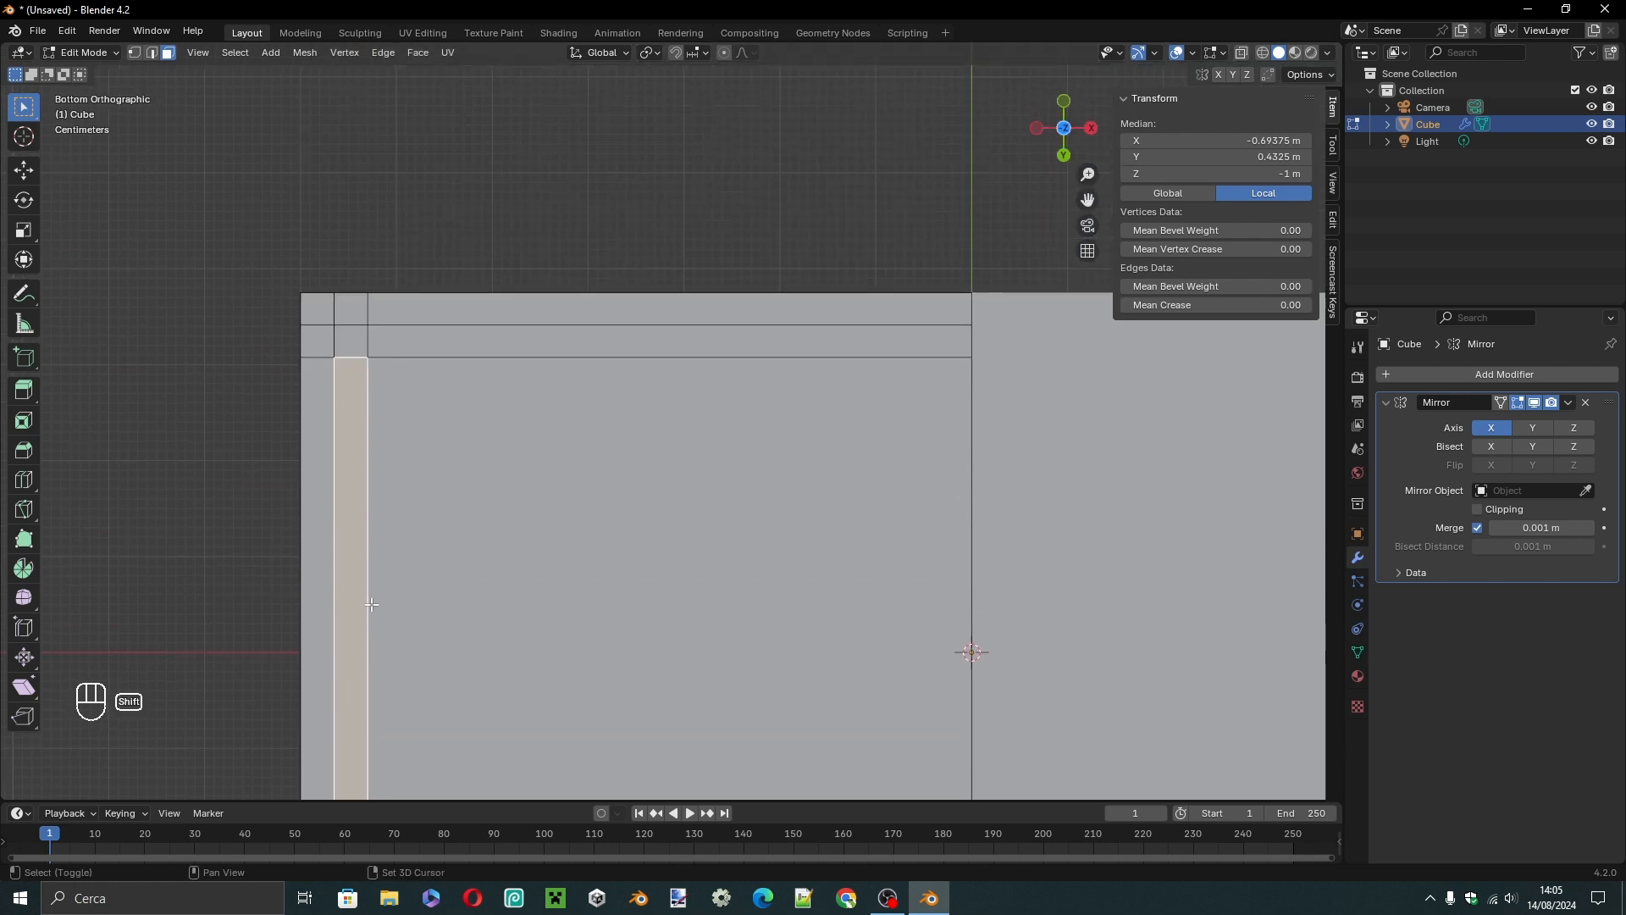
pyautogui.keyDown('shift'); pyautogui.click(352, 343); pyautogui.keyUp('shift')
pyautogui.keyDown('shift'); pyautogui.click(517, 349); pyautogui.keyUp('shift')
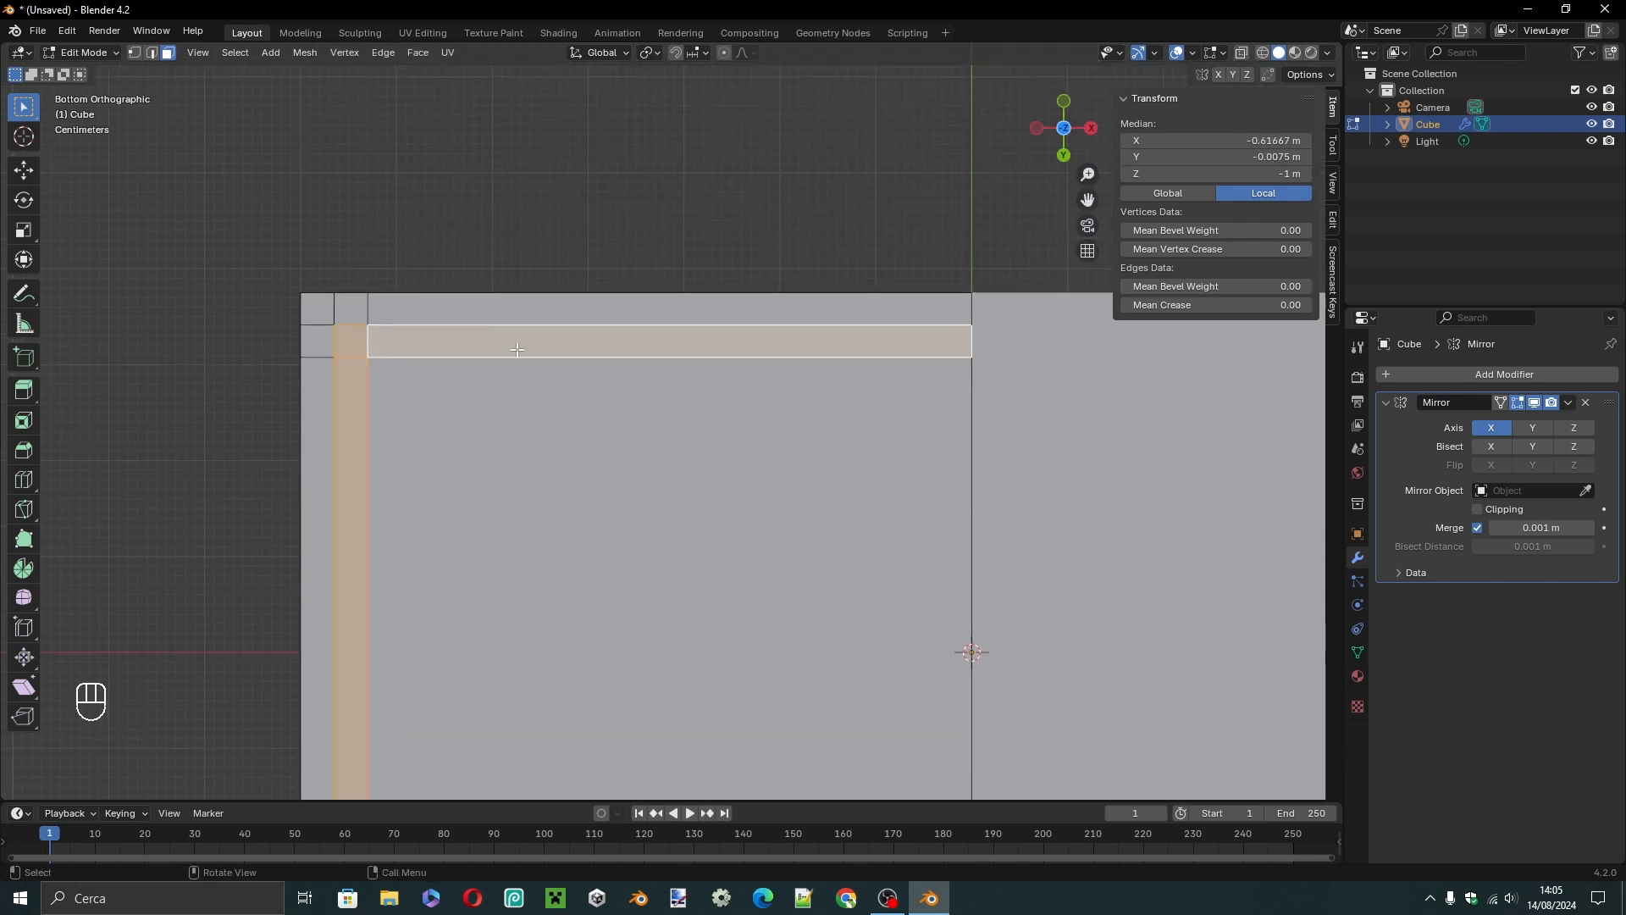
pyautogui.press('KP_1')
pyautogui.press('e')
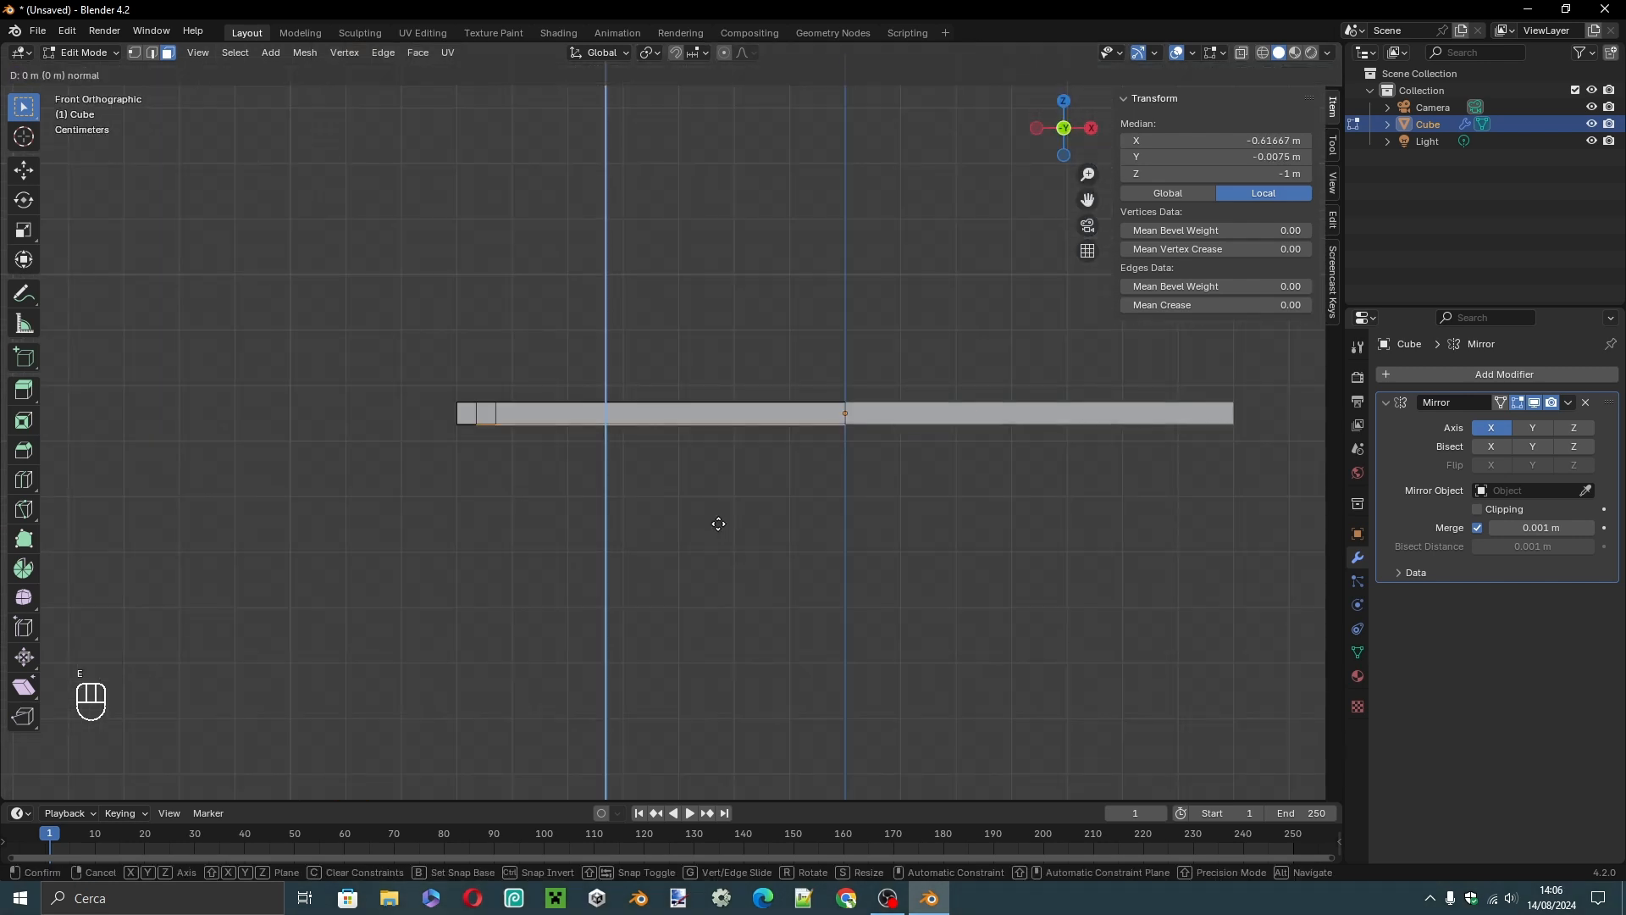
pyautogui.write('0.4')
pyautogui.press('Left')
pyautogui.write('0')
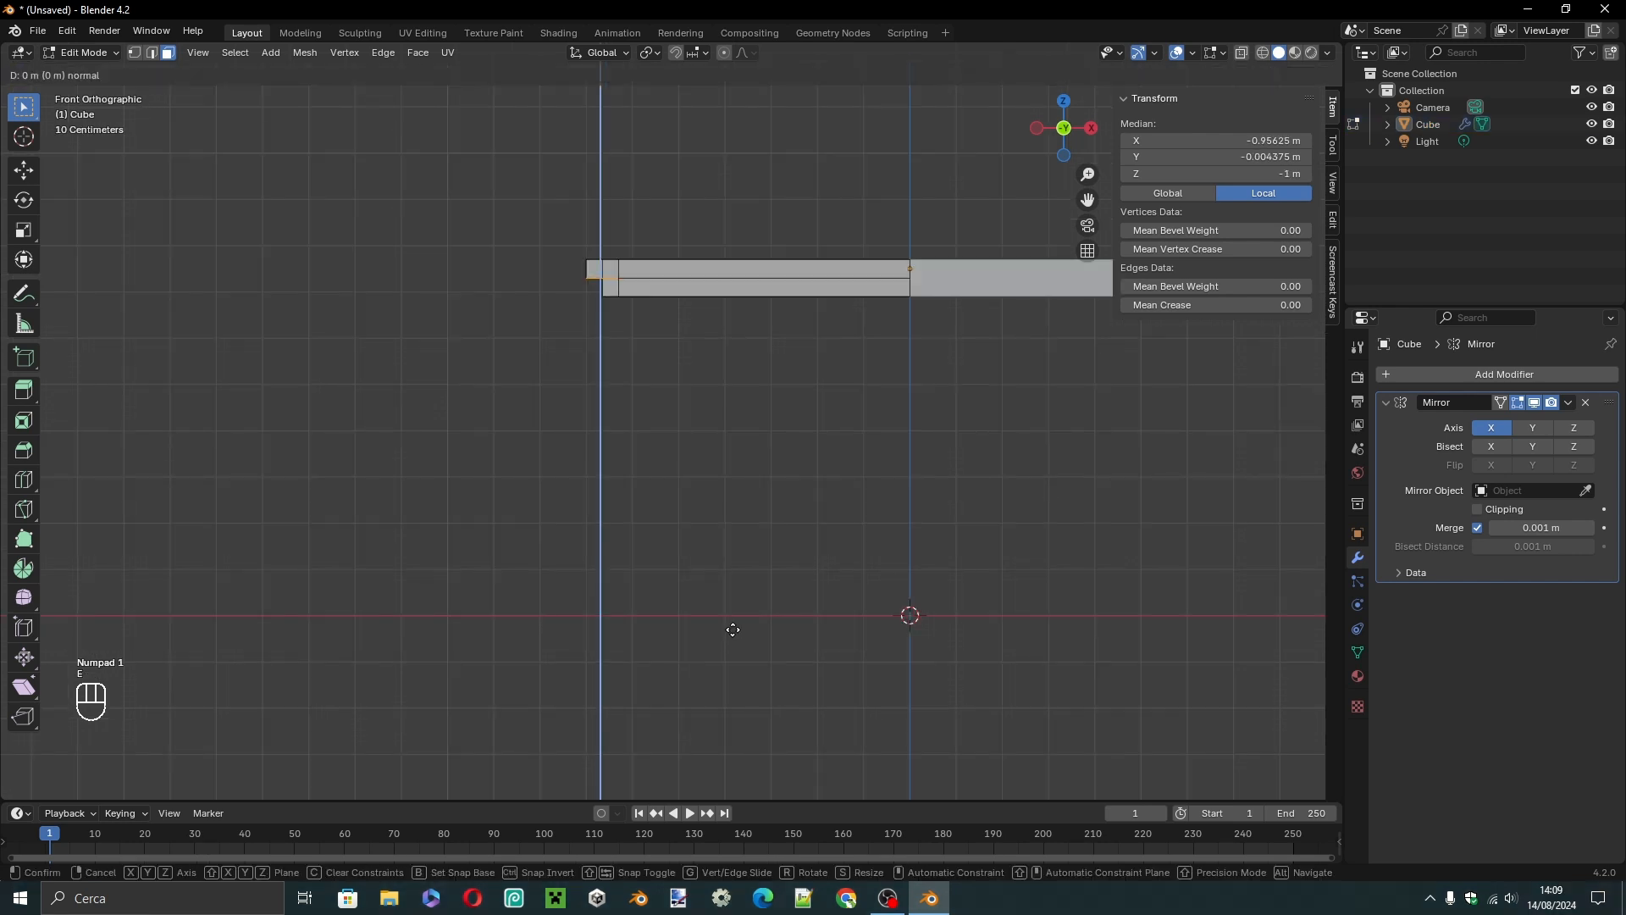
# Extrude the selected corner faces 0.73 m downward to form the table legs.
pyautogui.write('0.73')
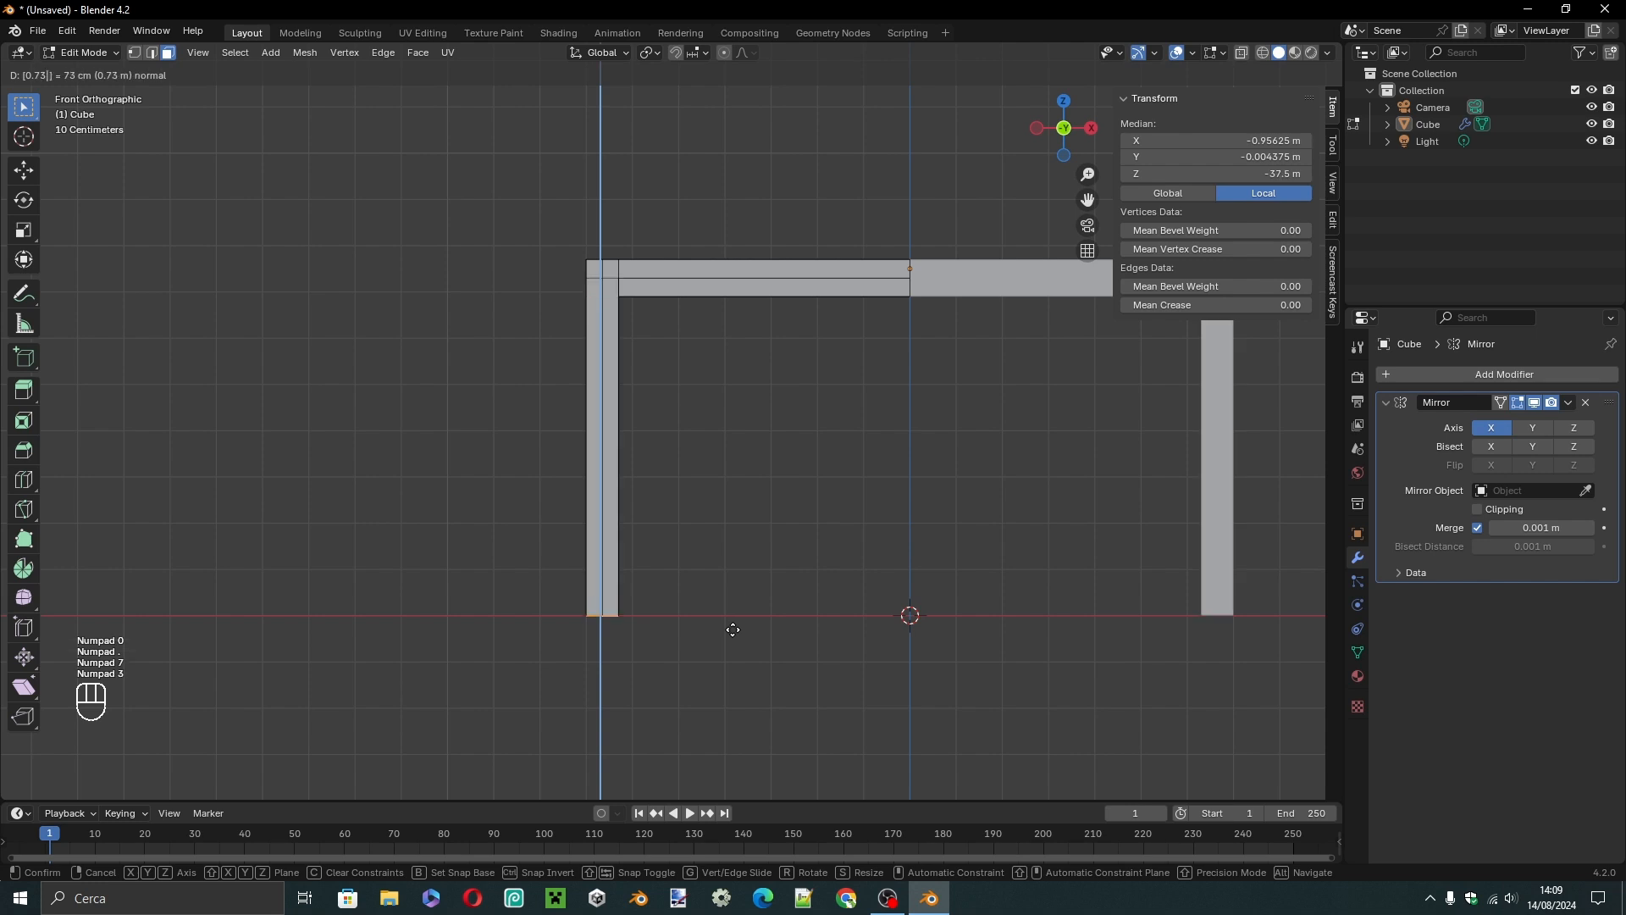
pyautogui.click(733, 629)
pyautogui.click(733, 629)
pyautogui.moveTo(732, 629); pyautogui.dragTo(676, 608, button='middle')
pyautogui.press('Tab')
pyautogui.moveTo(676, 608); pyautogui.dragTo(707, 603, button='middle')
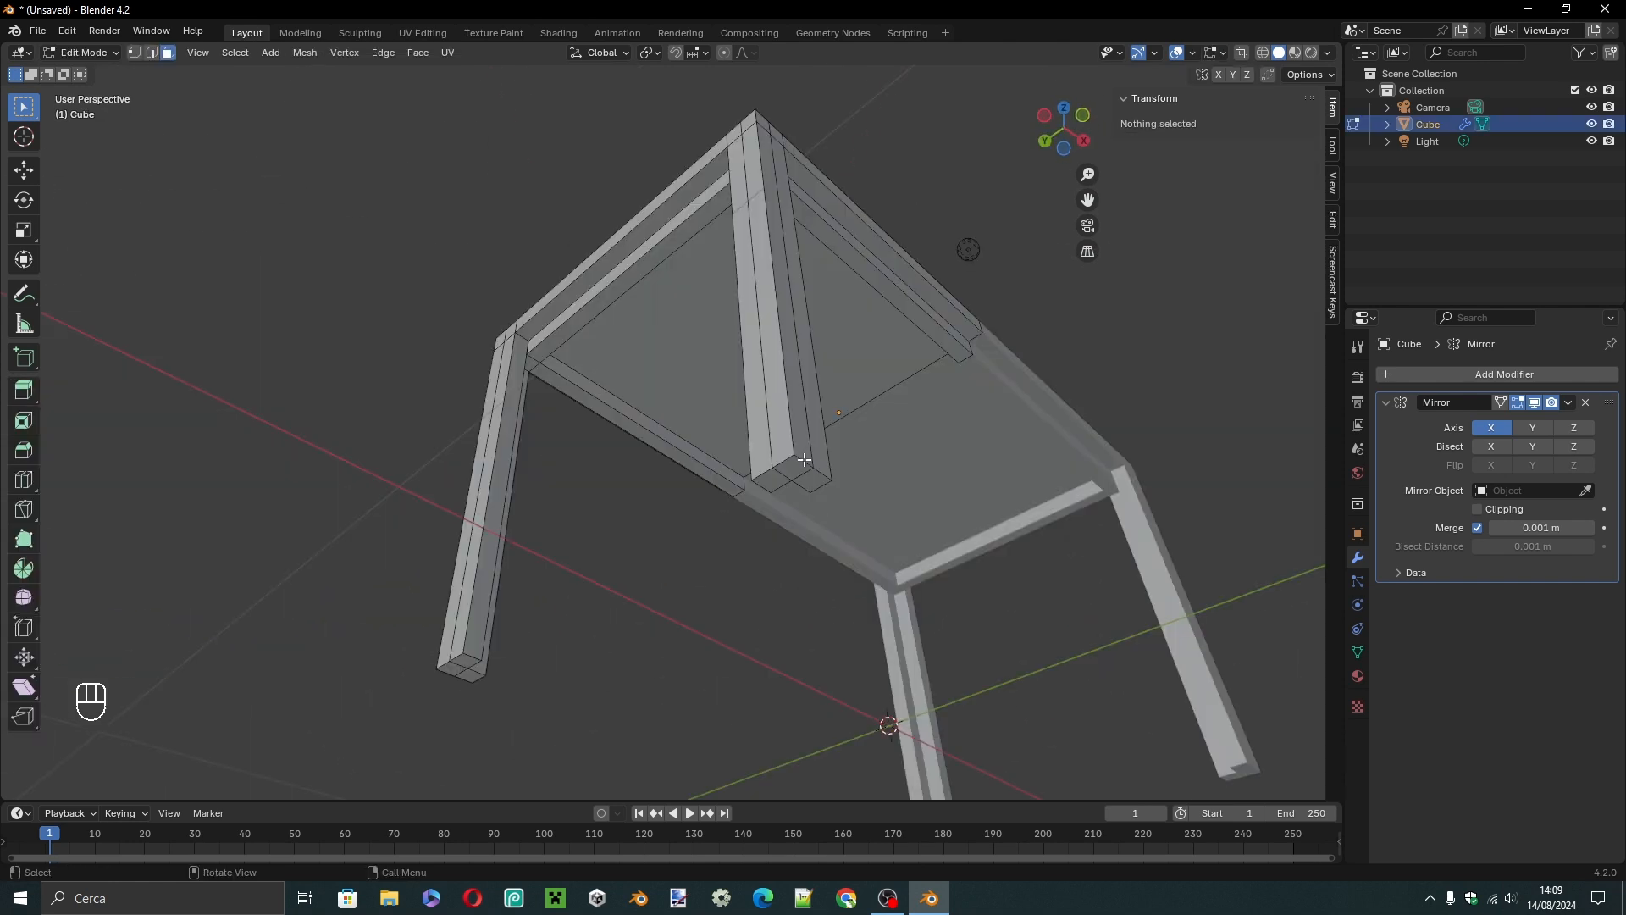
# Select the bottom-end faces of the negative-Y leg and scale them to 0.85 to taper it.
pyautogui.click(793, 466)
pyautogui.keyDown('shift'); pyautogui.click(772, 480); pyautogui.keyUp('shift')
pyautogui.keyDown('shift'); pyautogui.click(812, 481); pyautogui.keyUp('shift')
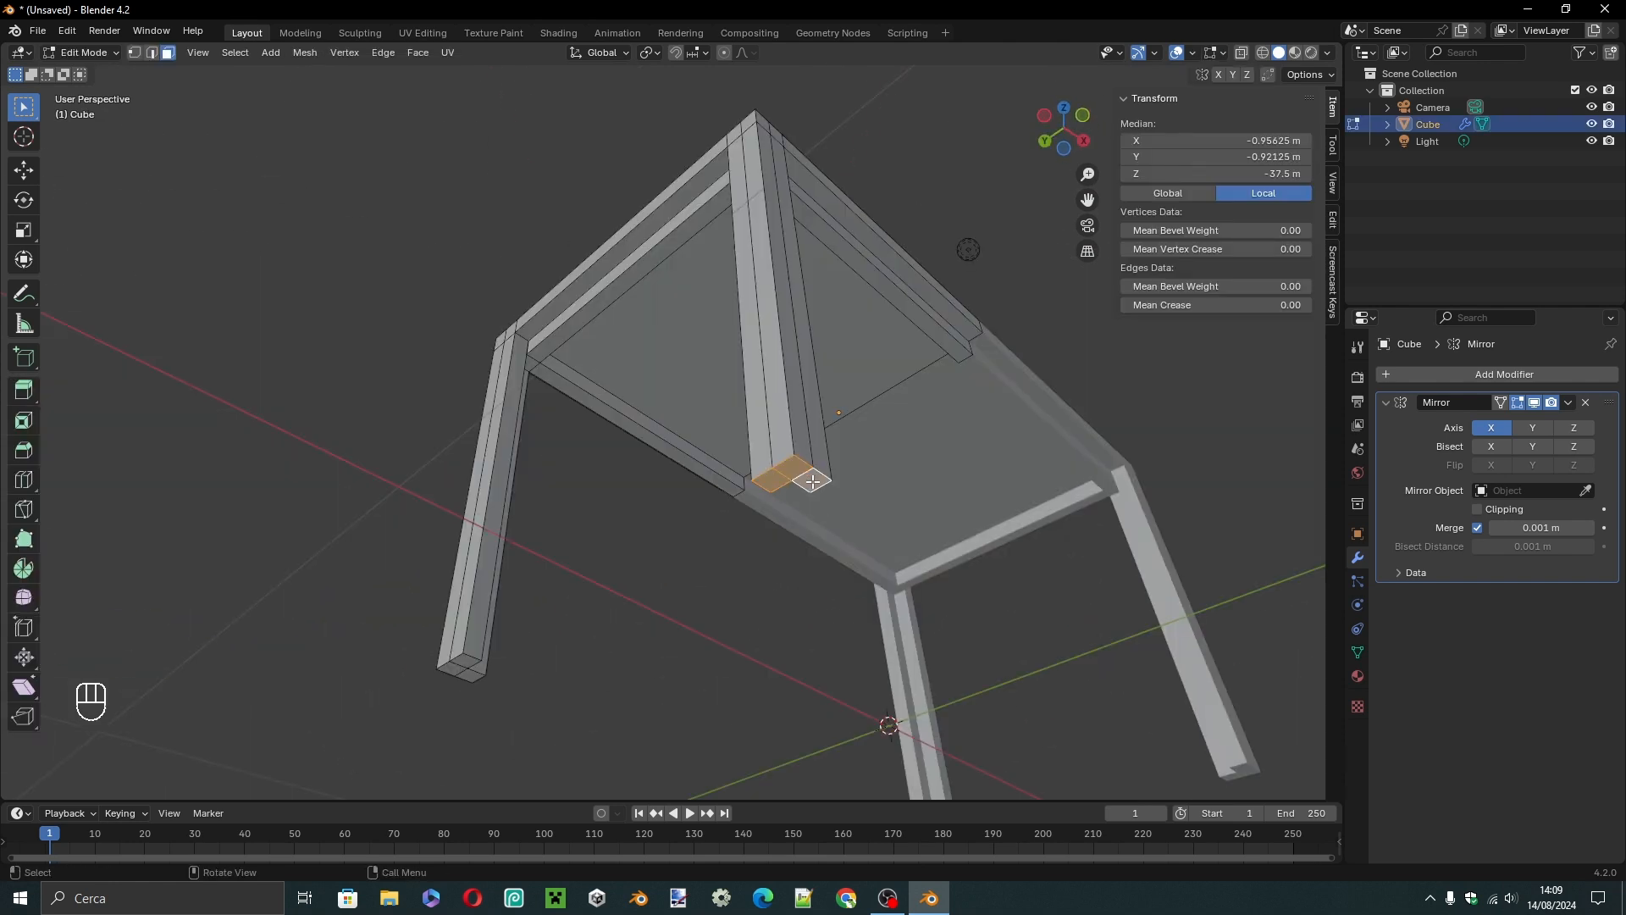
pyautogui.press('s')
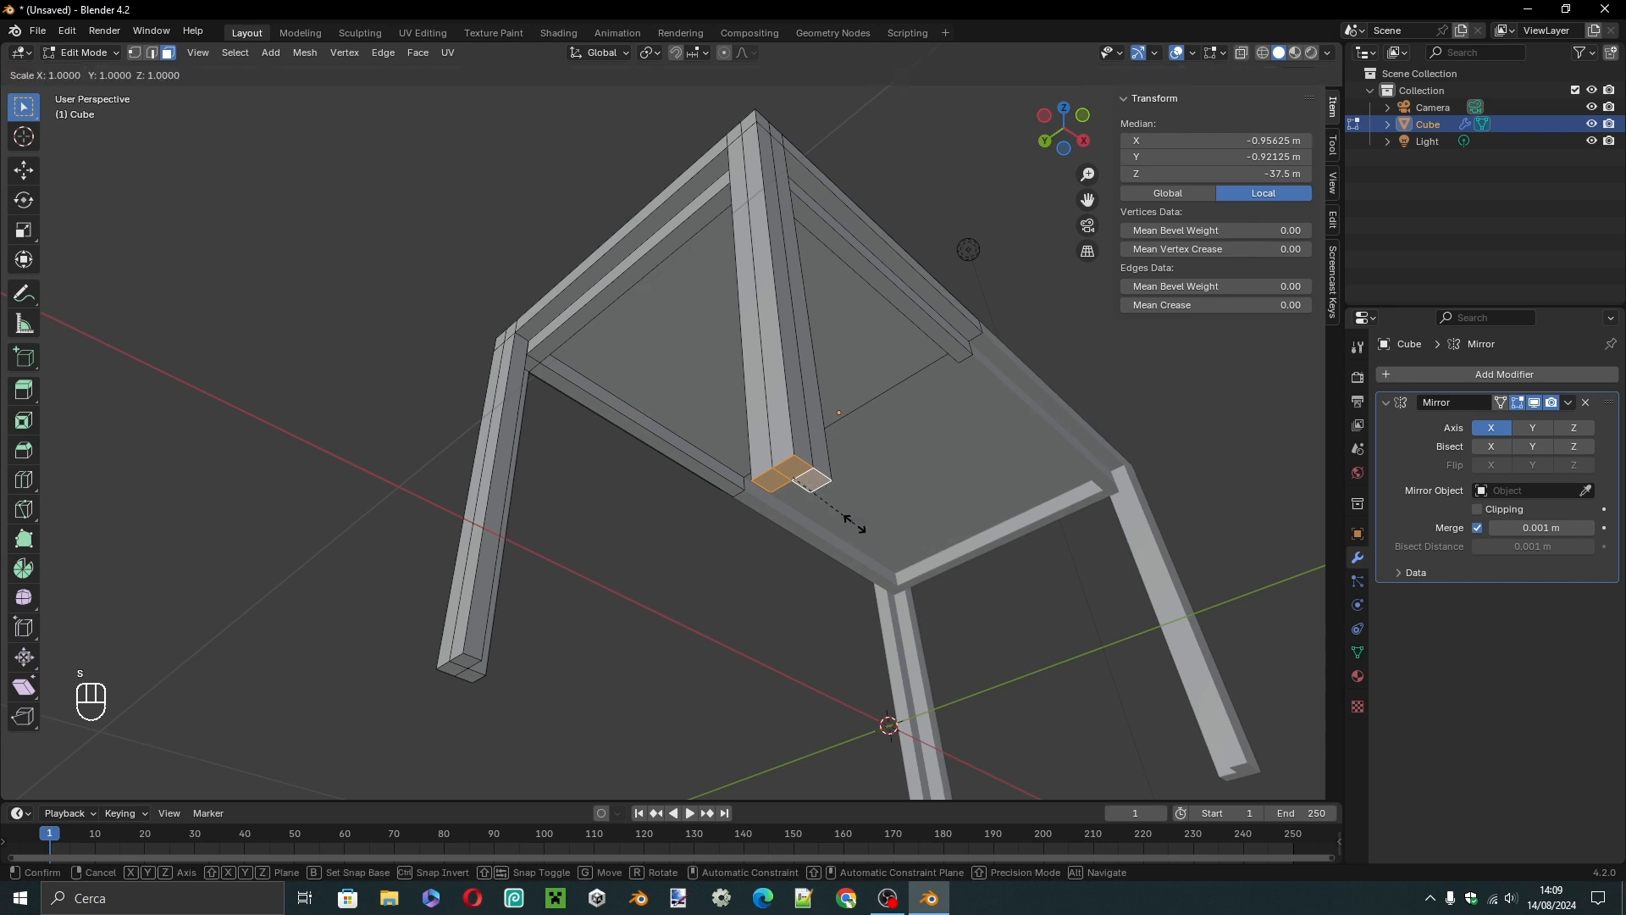
pyautogui.press('KP_0')
pyautogui.press('KP_Decimal')
pyautogui.press('KP_9')
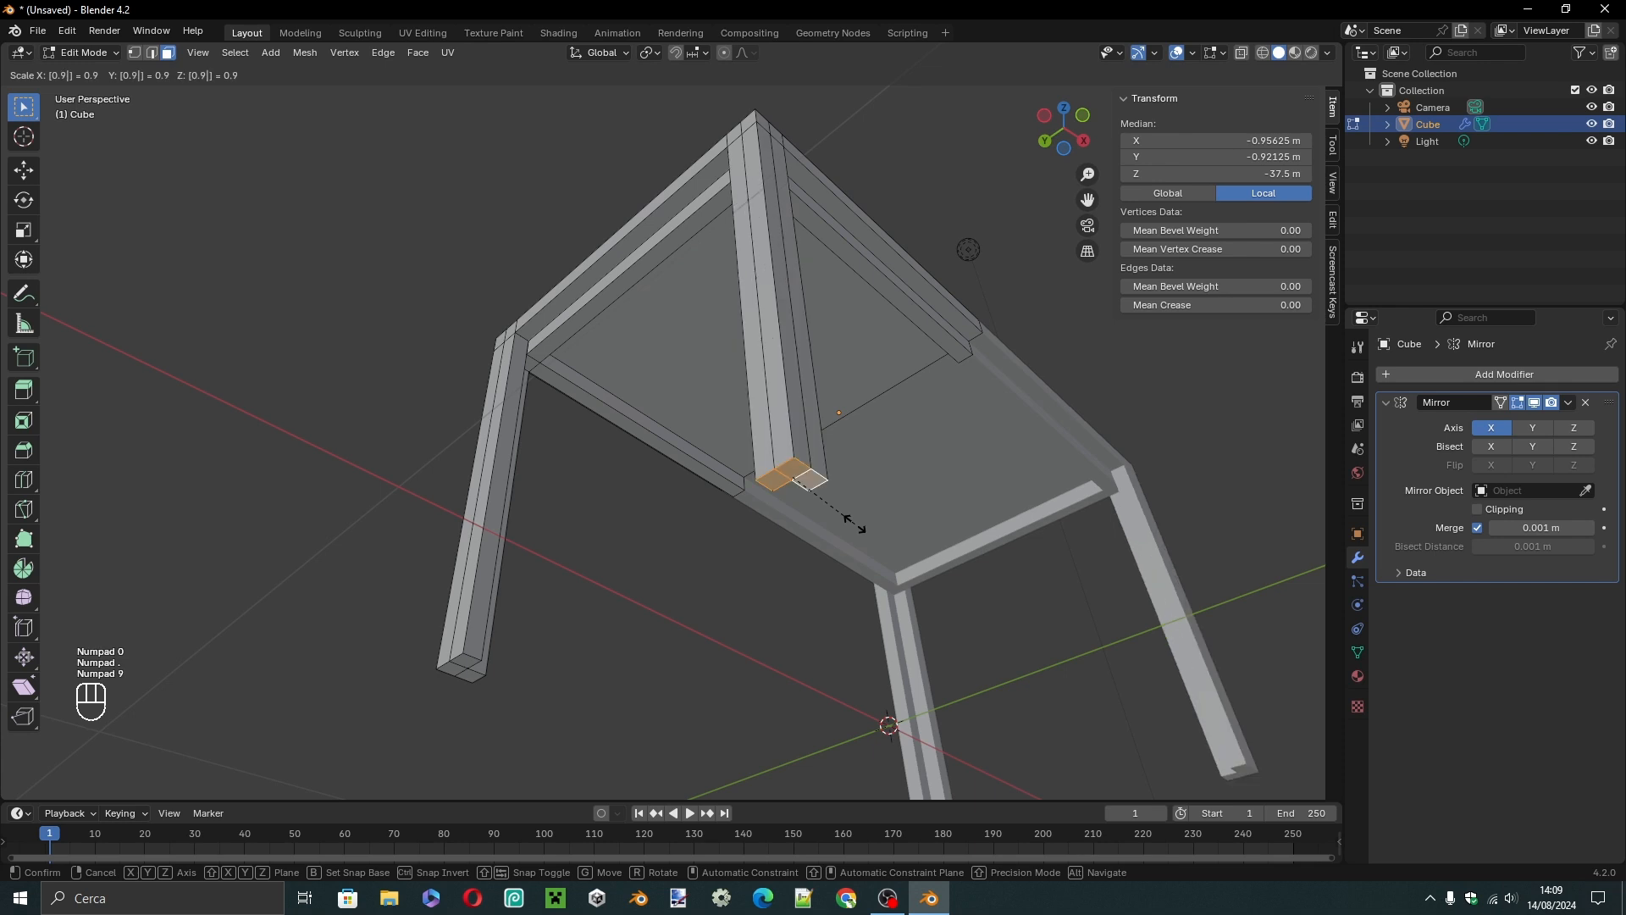
pyautogui.press('BackSpace')
pyautogui.press('KP_8')
pyautogui.press('KP_5')
pyautogui.click(855, 523)
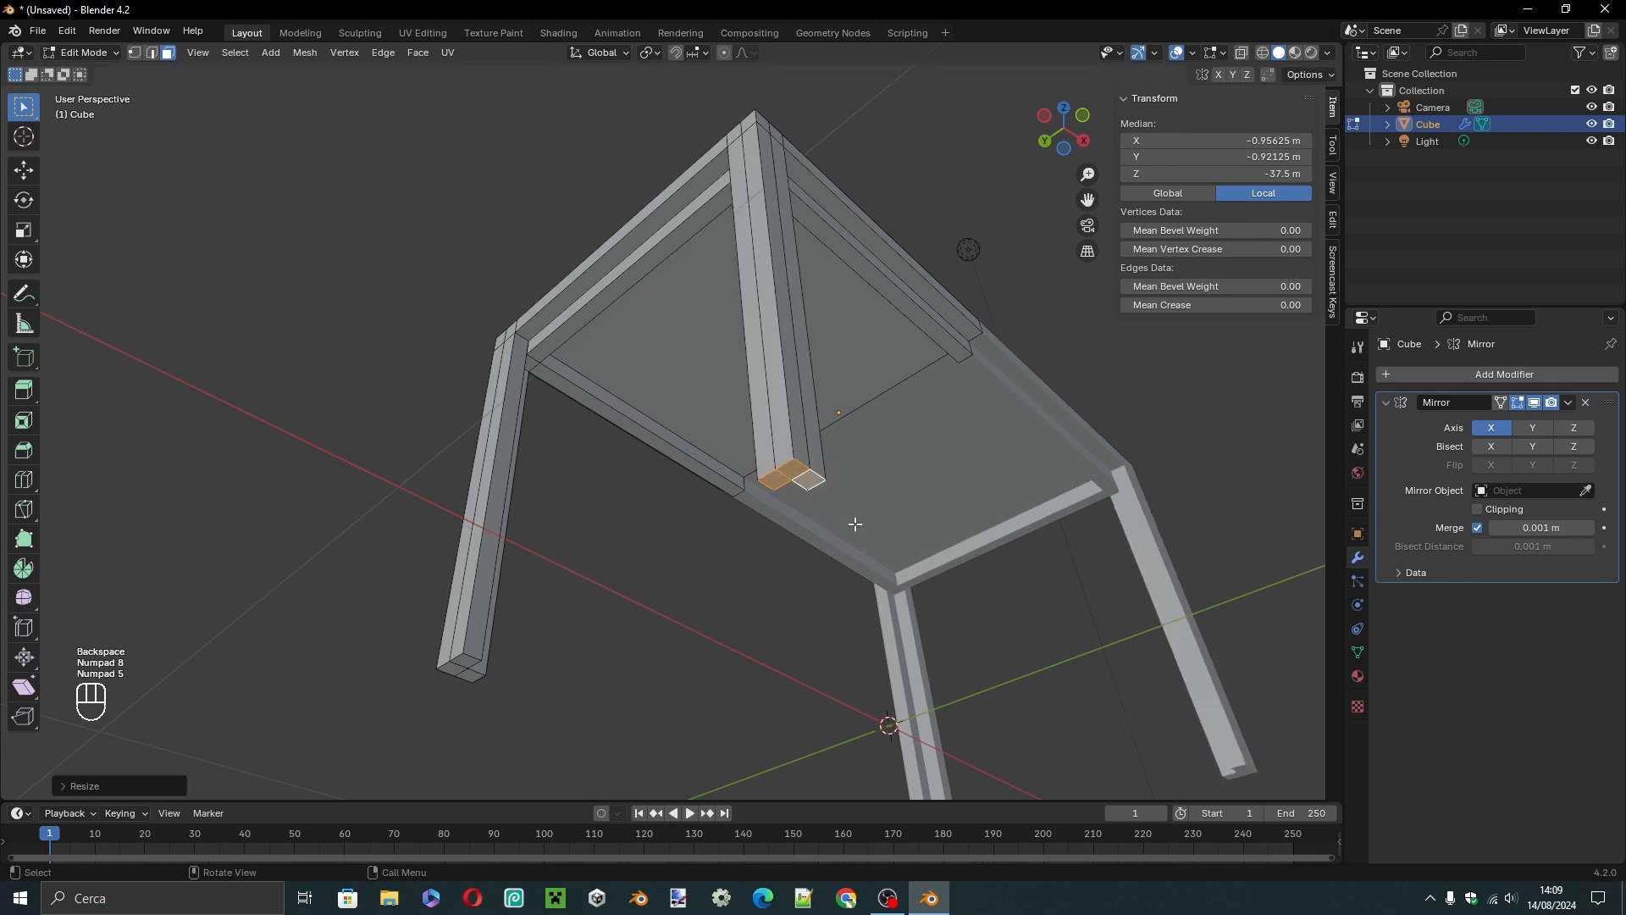
# Select the bottom-end faces of the other leg on the unmirrored half.
pyautogui.click(646, 722)
pyautogui.click(470, 660)
pyautogui.click(470, 660)
pyautogui.click(457, 666)
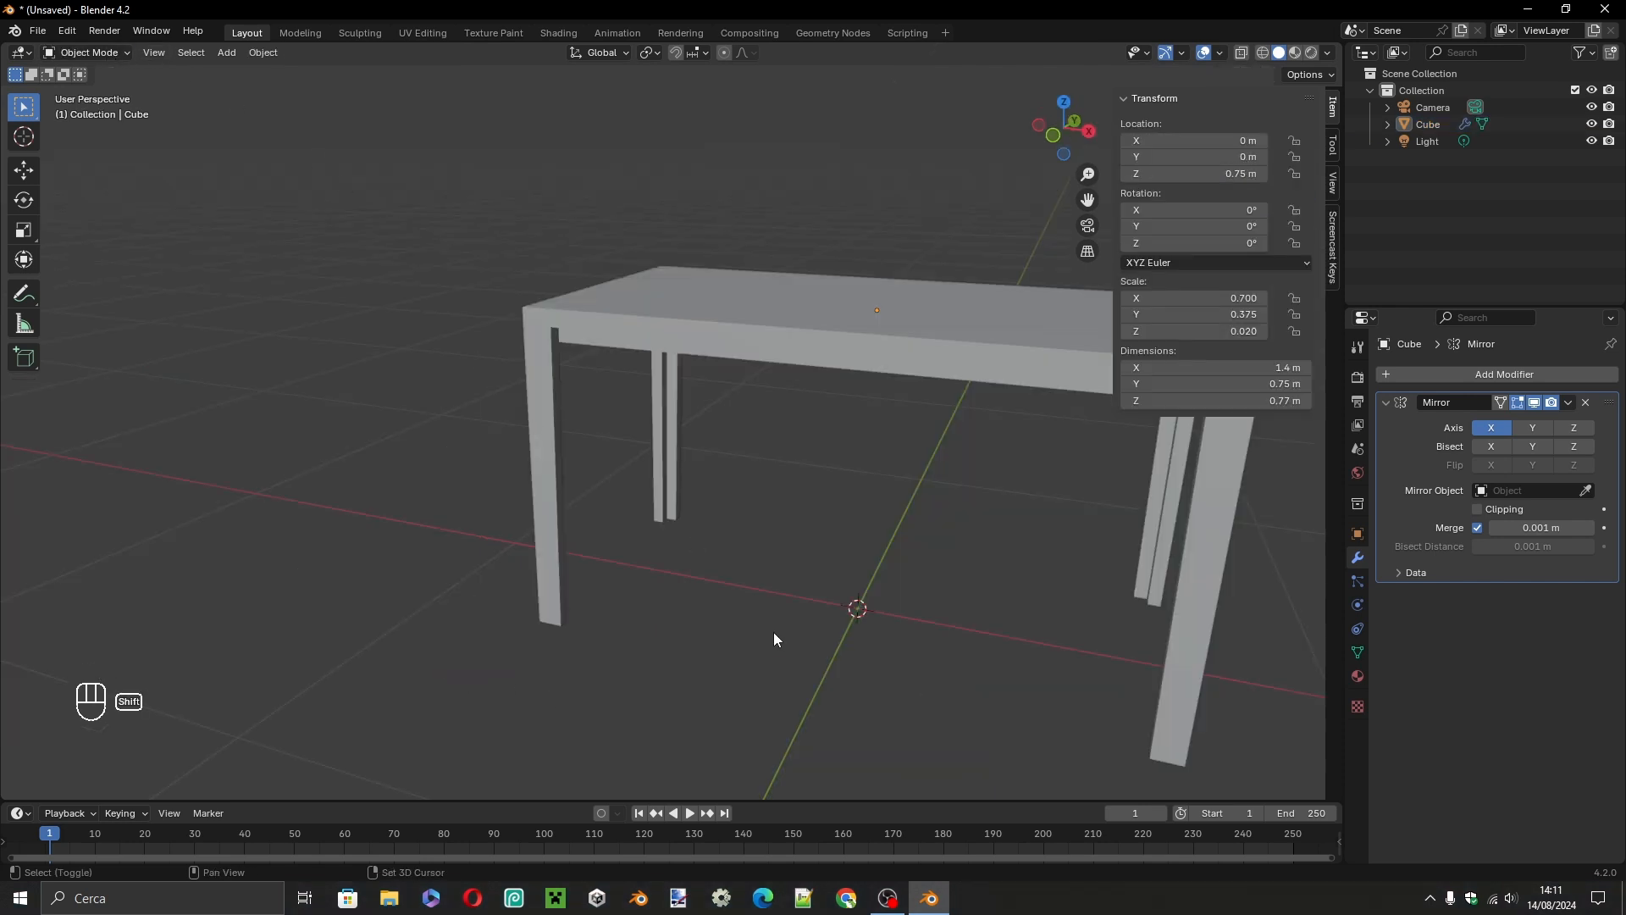
# Add a new cube mesh to the scene in Object Mode.
pyautogui.hotkey('shift', 'a')
pyautogui.moveTo(764, 546)
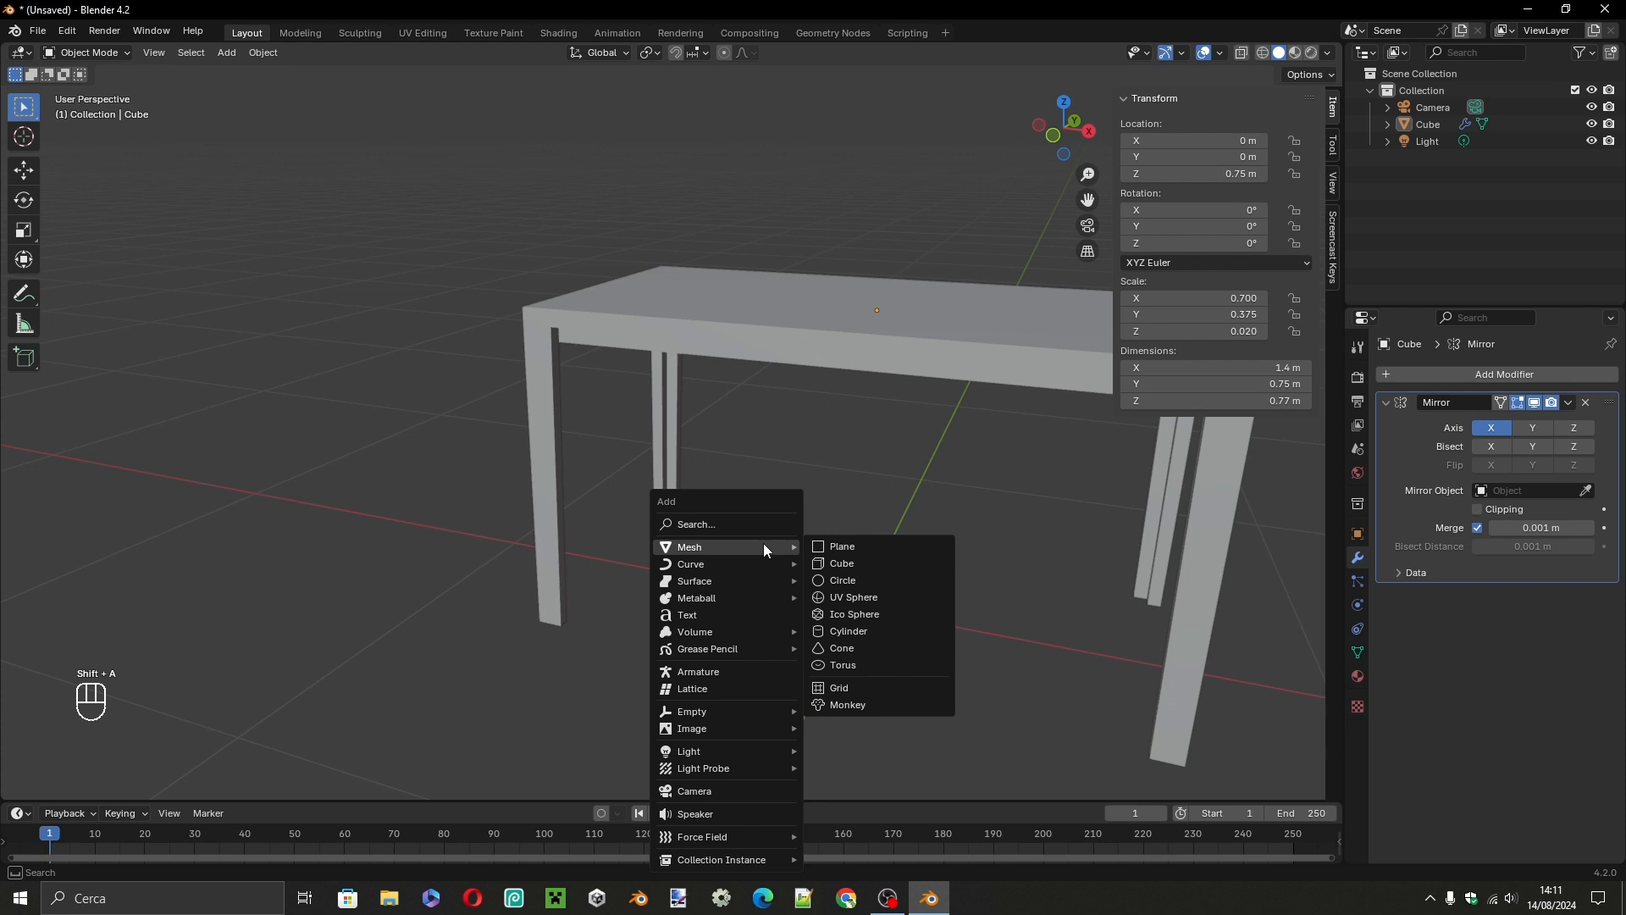
pyautogui.click(870, 569)
pyautogui.scroll(-3, 881, 571)
pyautogui.moveTo(896, 575); pyautogui.dragTo(802, 581, button='middle')
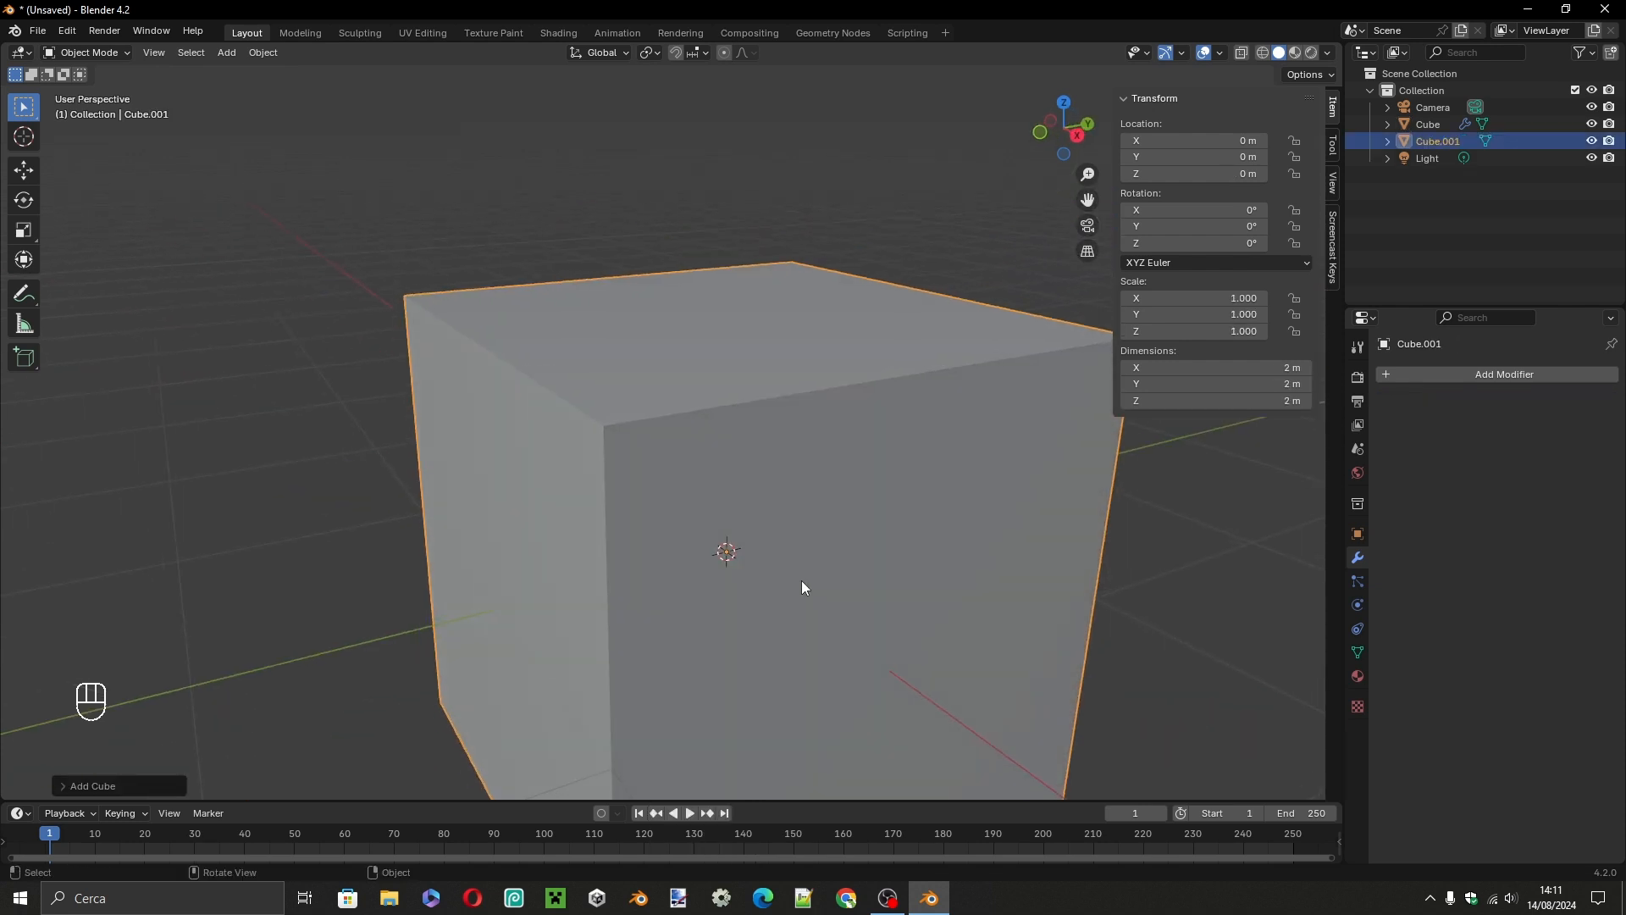
pyautogui.scroll(-3, 801, 581)
pyautogui.click(1110, 530)
pyautogui.click(801, 500)
pyautogui.press('g')
pyautogui.click(512, 597)
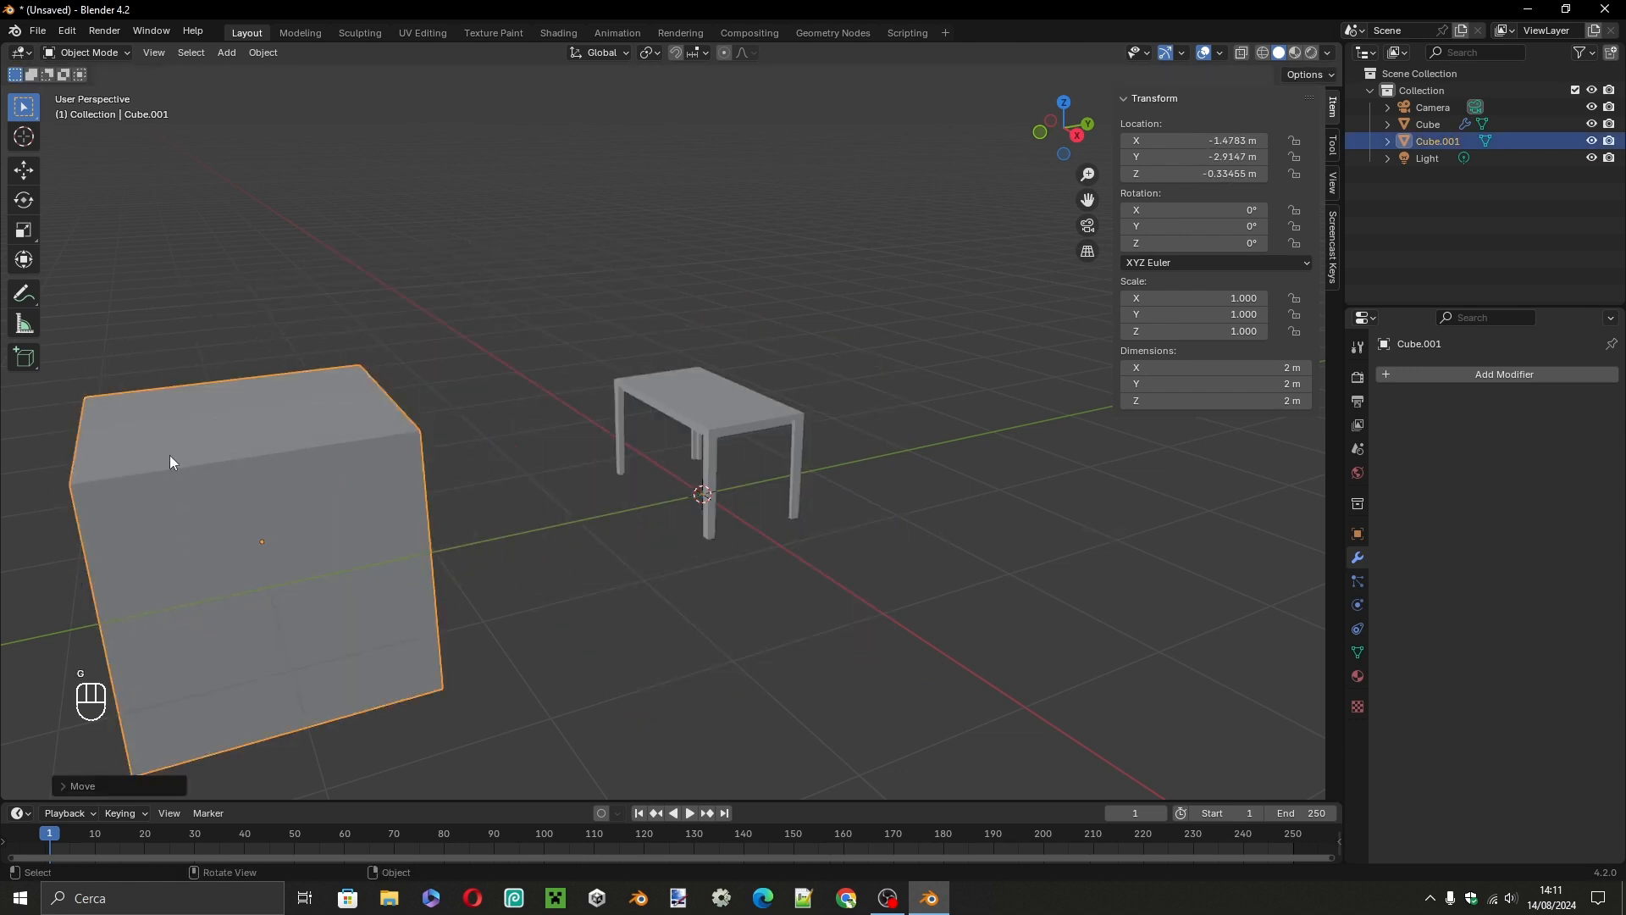
pyautogui.hotkey('ctrl', 'z')
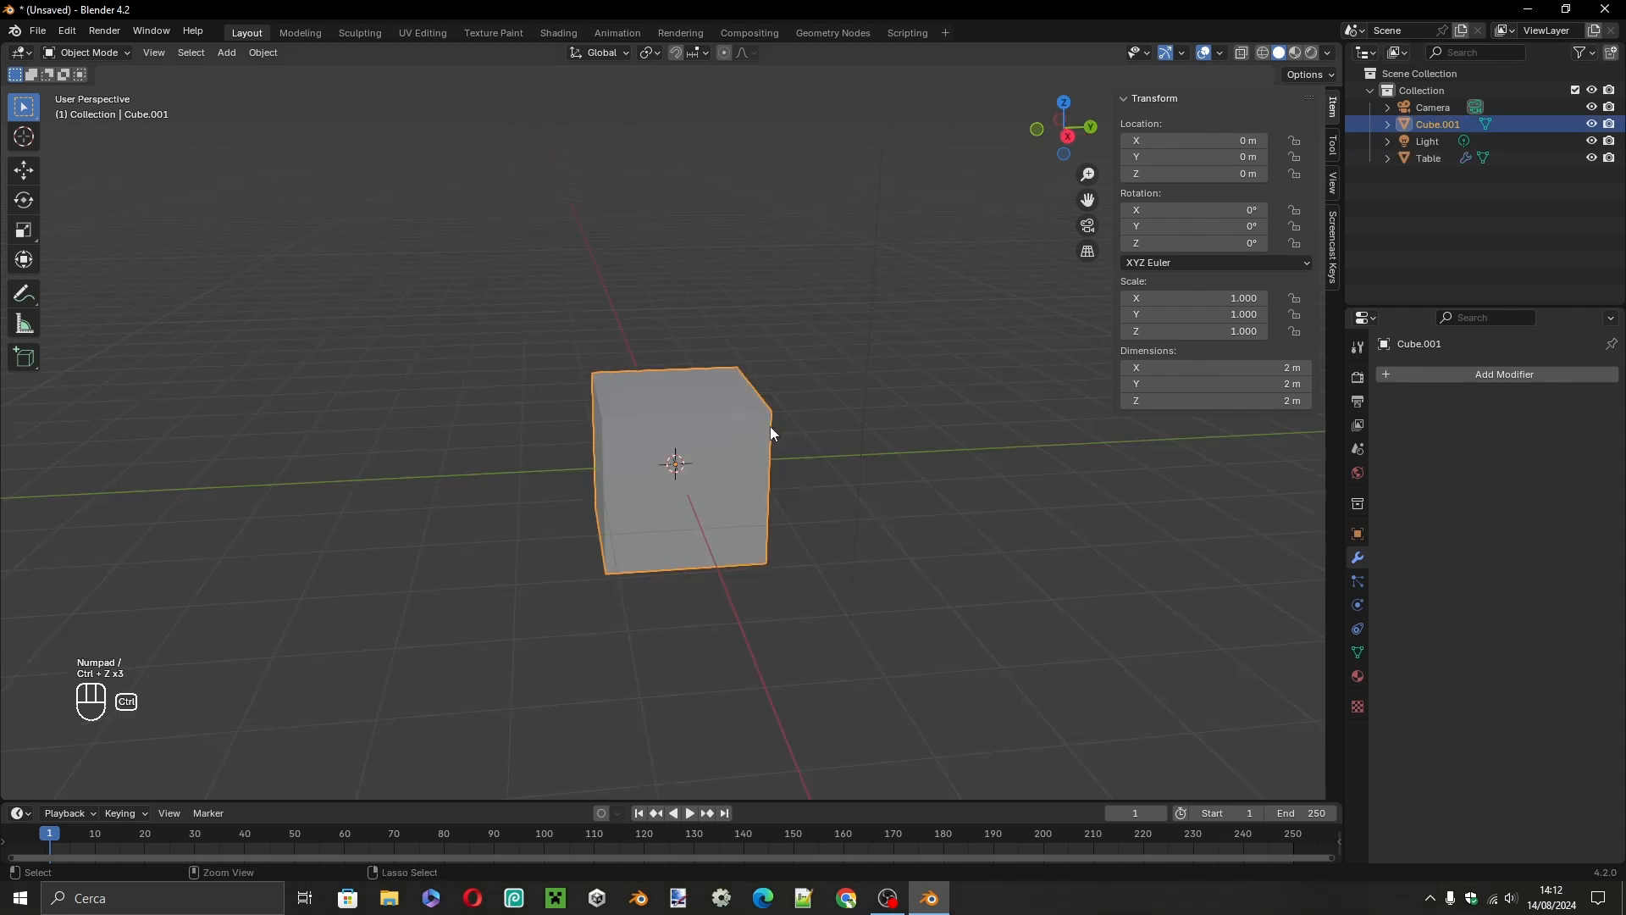
# Isolate the new cube in local view.
pyautogui.moveTo(770, 426); pyautogui.dragTo(624, 400, button='middle')
pyautogui.scroll(4, 674, 440)
pyautogui.press('KP_Divide')
pyautogui.scroll(-5, 643, 447)
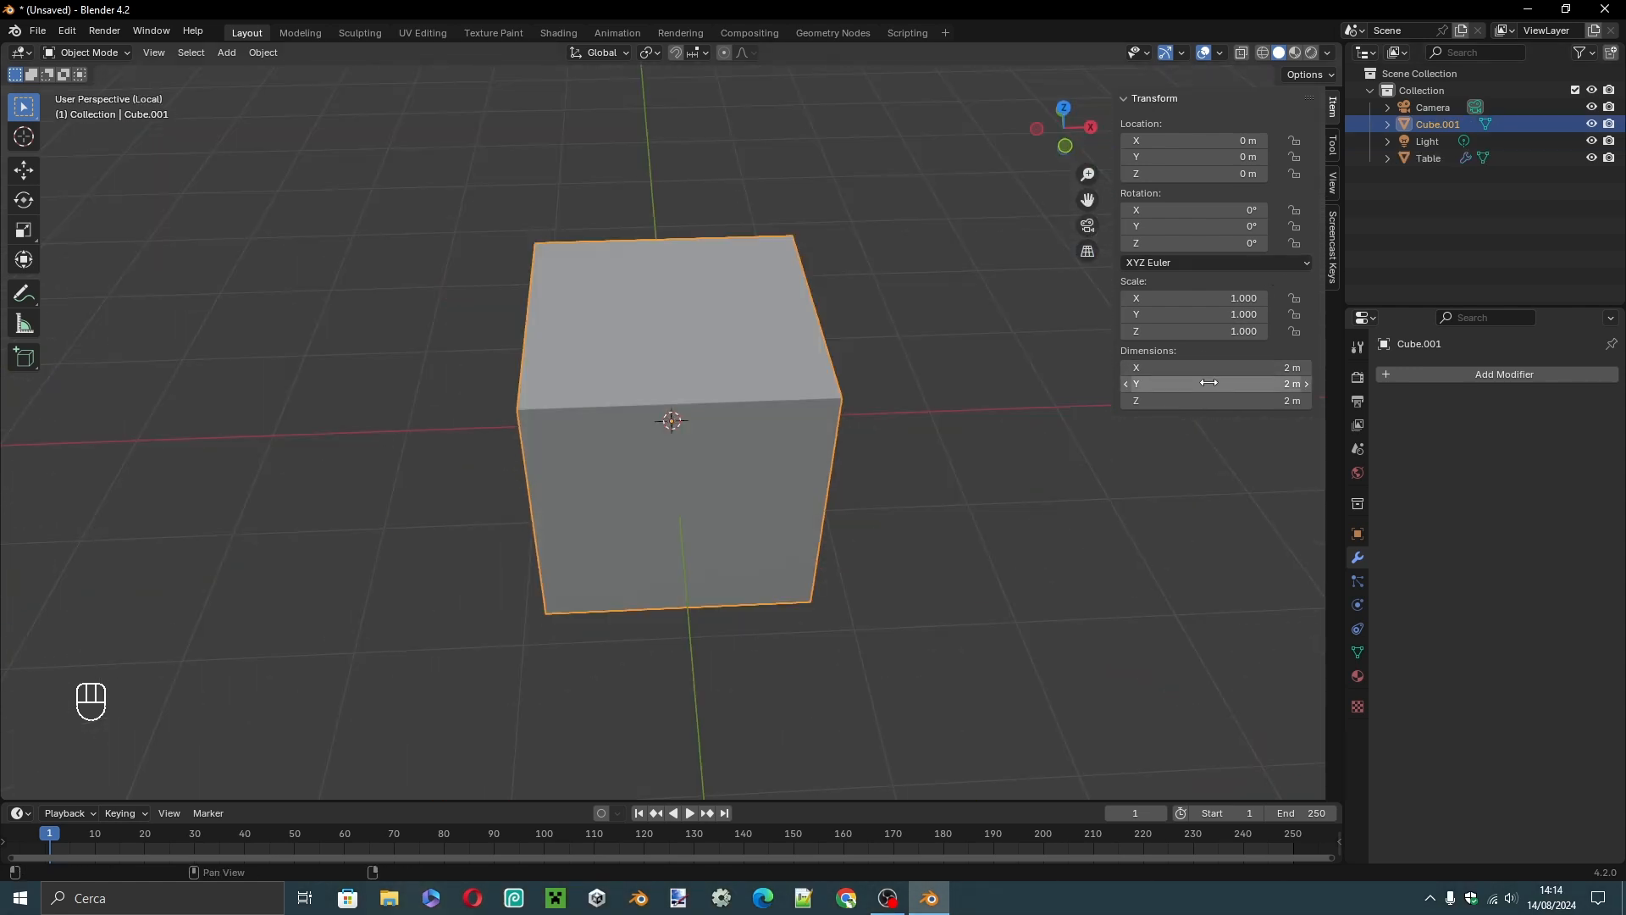
# Set the cube's X dimension to 40 cm.
pyautogui.click(1203, 362)
pyautogui.press('Left')
pyautogui.press('Delete')
pyautogui.write('40')
pyautogui.press('Return')
pyautogui.click(1203, 362)
pyautogui.press('Right')
pyautogui.press('Left')
pyautogui.press('Left')
pyautogui.write('c')
pyautogui.press('Return')
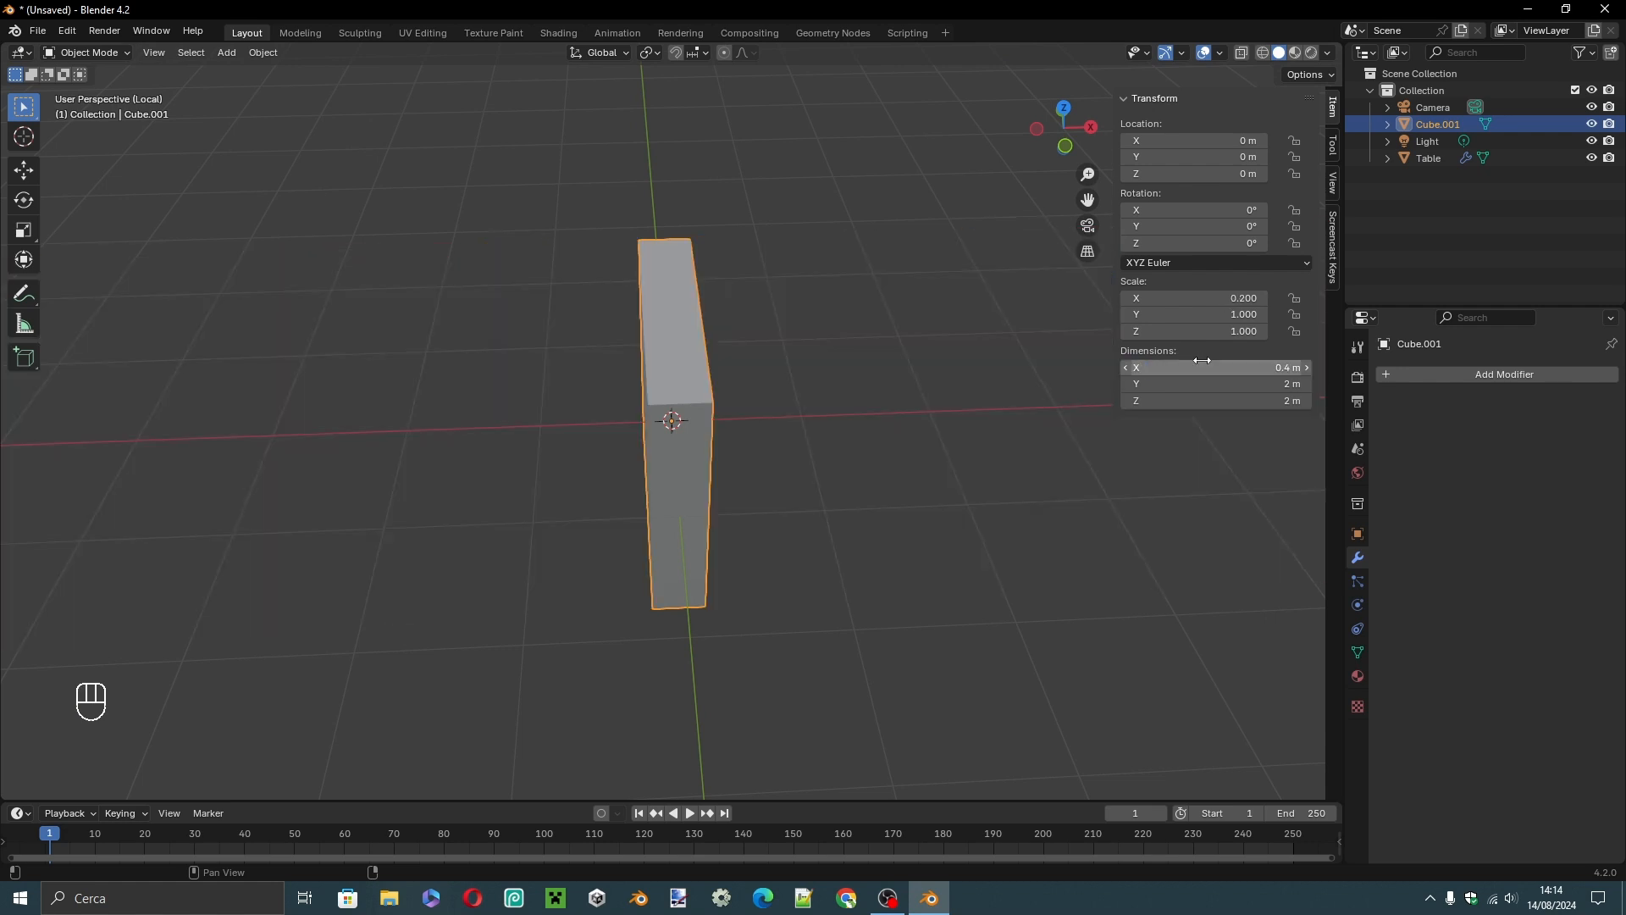
# Set the cube's Z dimension to 4 cm and its Y dimension to 40 cm.
pyautogui.click(1230, 396)
pyautogui.press('Left')
pyautogui.press('Delete')
pyautogui.write('4c')
pyautogui.press('Return')
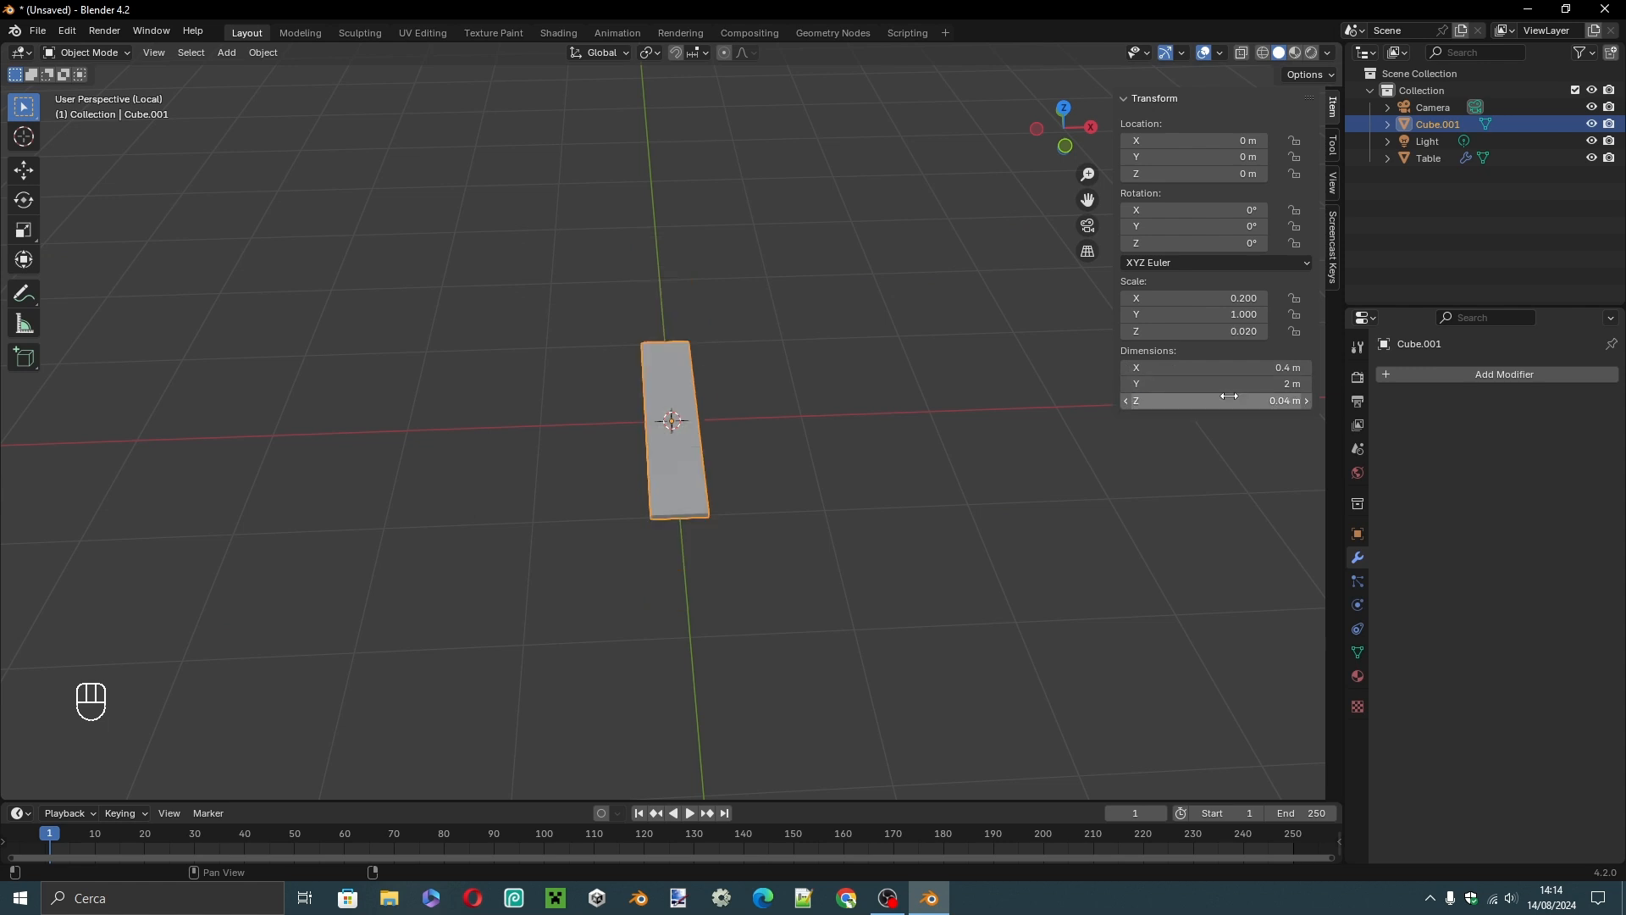
pyautogui.click(1234, 382)
pyautogui.press('Left')
pyautogui.press('Delete')
pyautogui.write('40c')
pyautogui.press('Return')
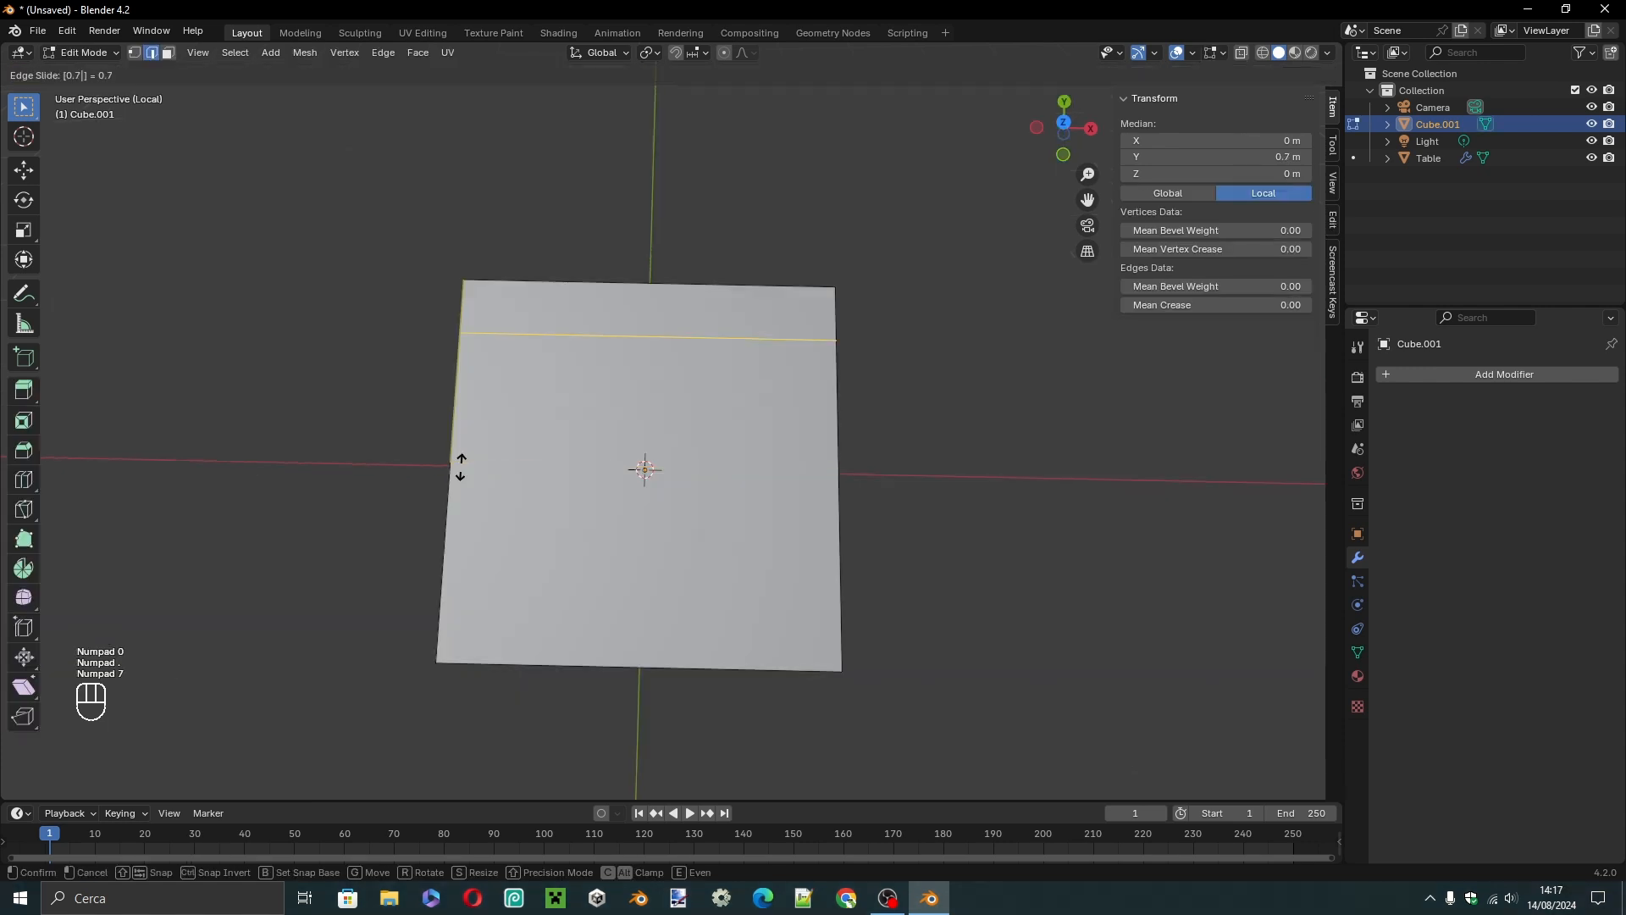
# In Edit Mode, add a loop cut across the seat slab, slid by 0.8 toward its positive-Y edge.
pyautogui.press('BackSpace')
pyautogui.press('KP_8')
pyautogui.click(461, 467)
pyautogui.click(1036, 466)
pyautogui.moveTo(1035, 466); pyautogui.dragTo(528, 188, button='middle')
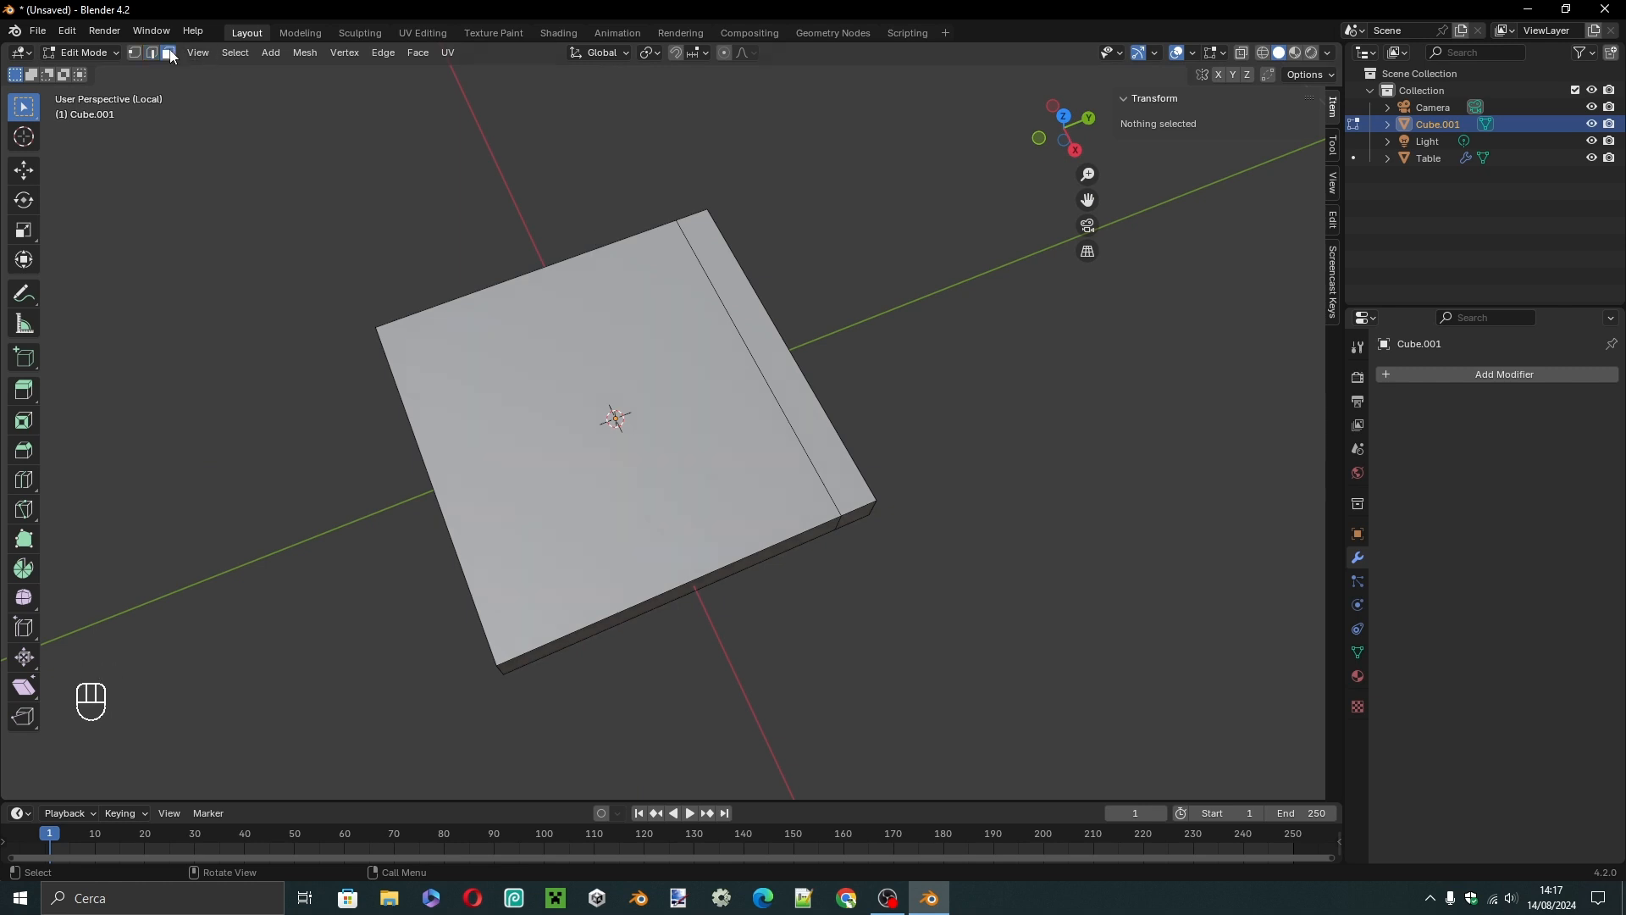
# Select the narrow top face along the seat's positive-Y edge and extrude it 0.45 m upward as the backrest.
pyautogui.click(705, 231)
pyautogui.moveTo(780, 280); pyautogui.dragTo(838, 262, button='middle')
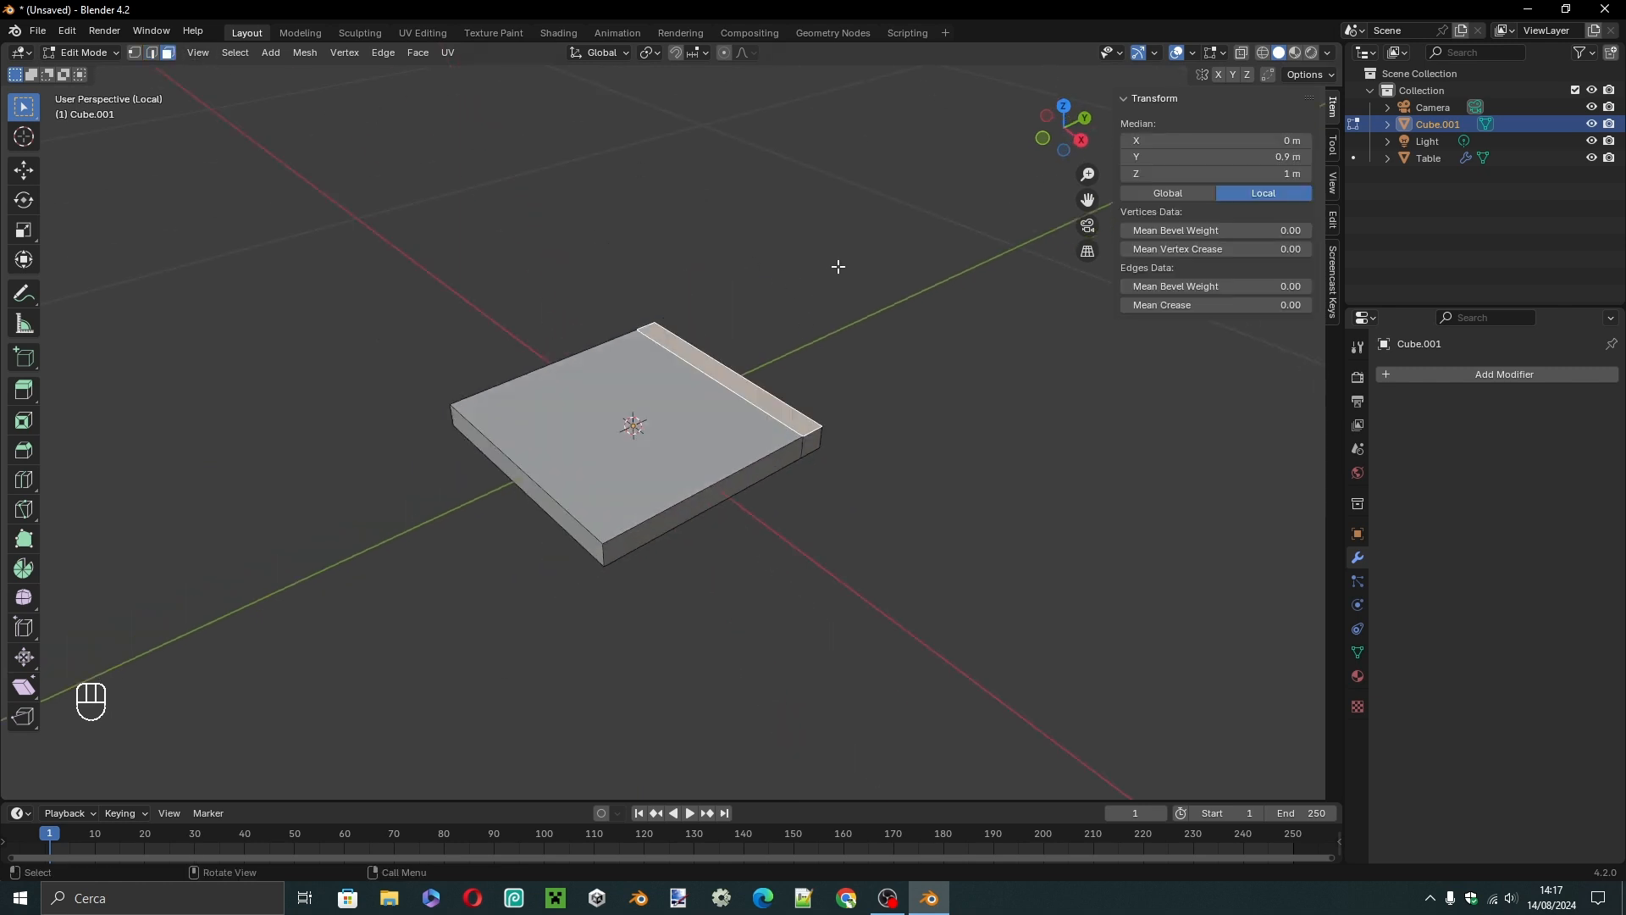
pyautogui.press('e')
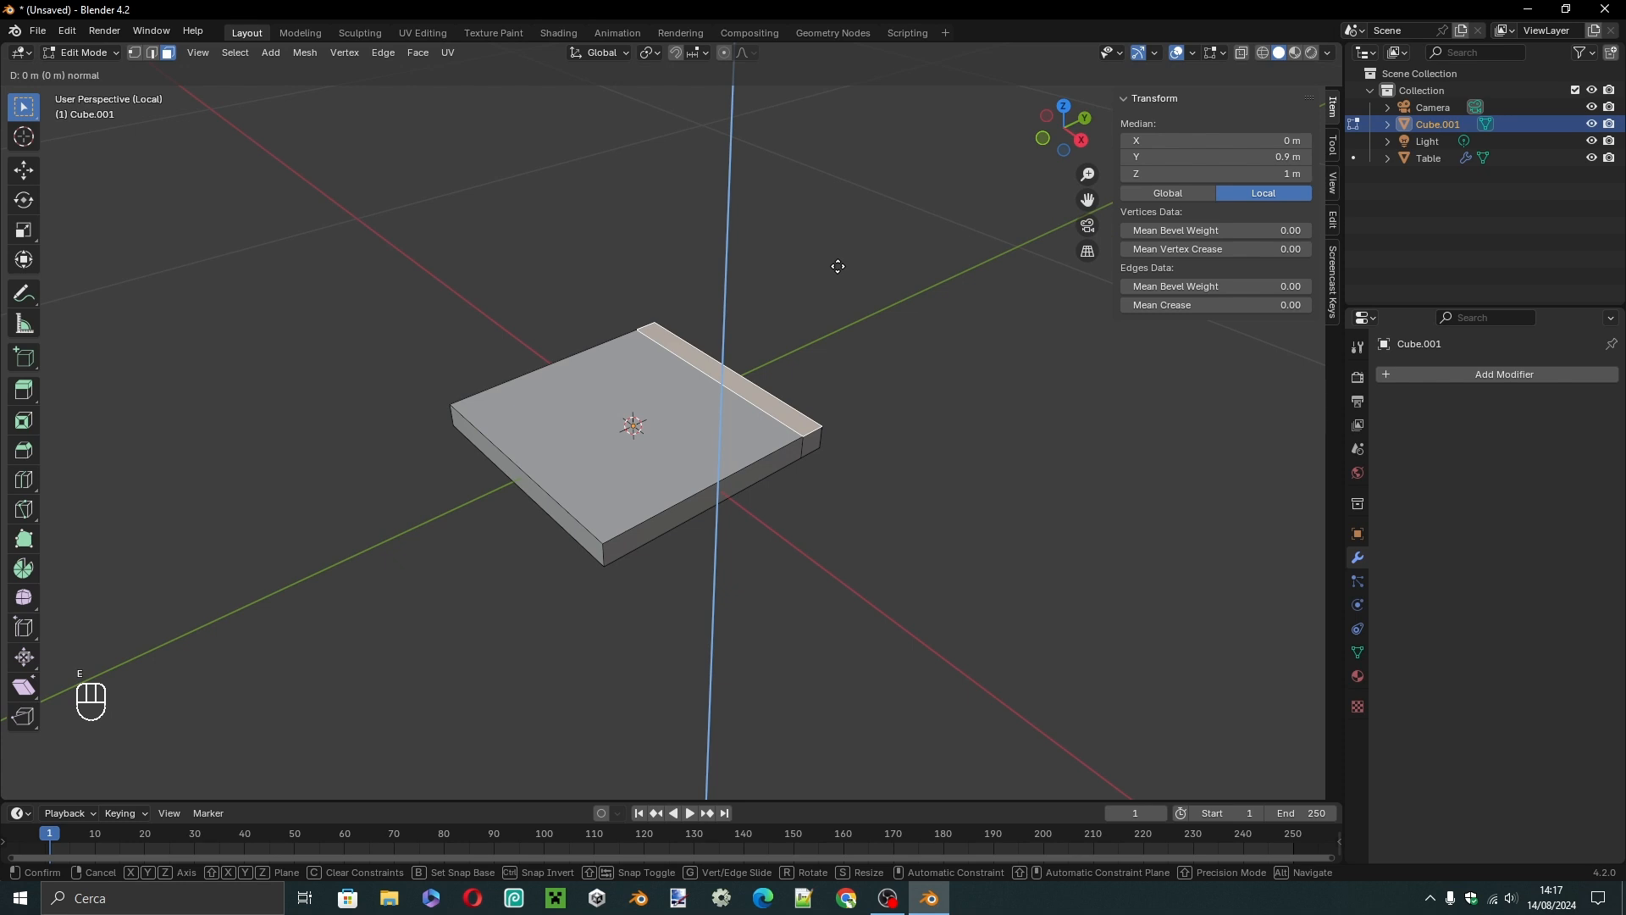
pyautogui.write('0.40')
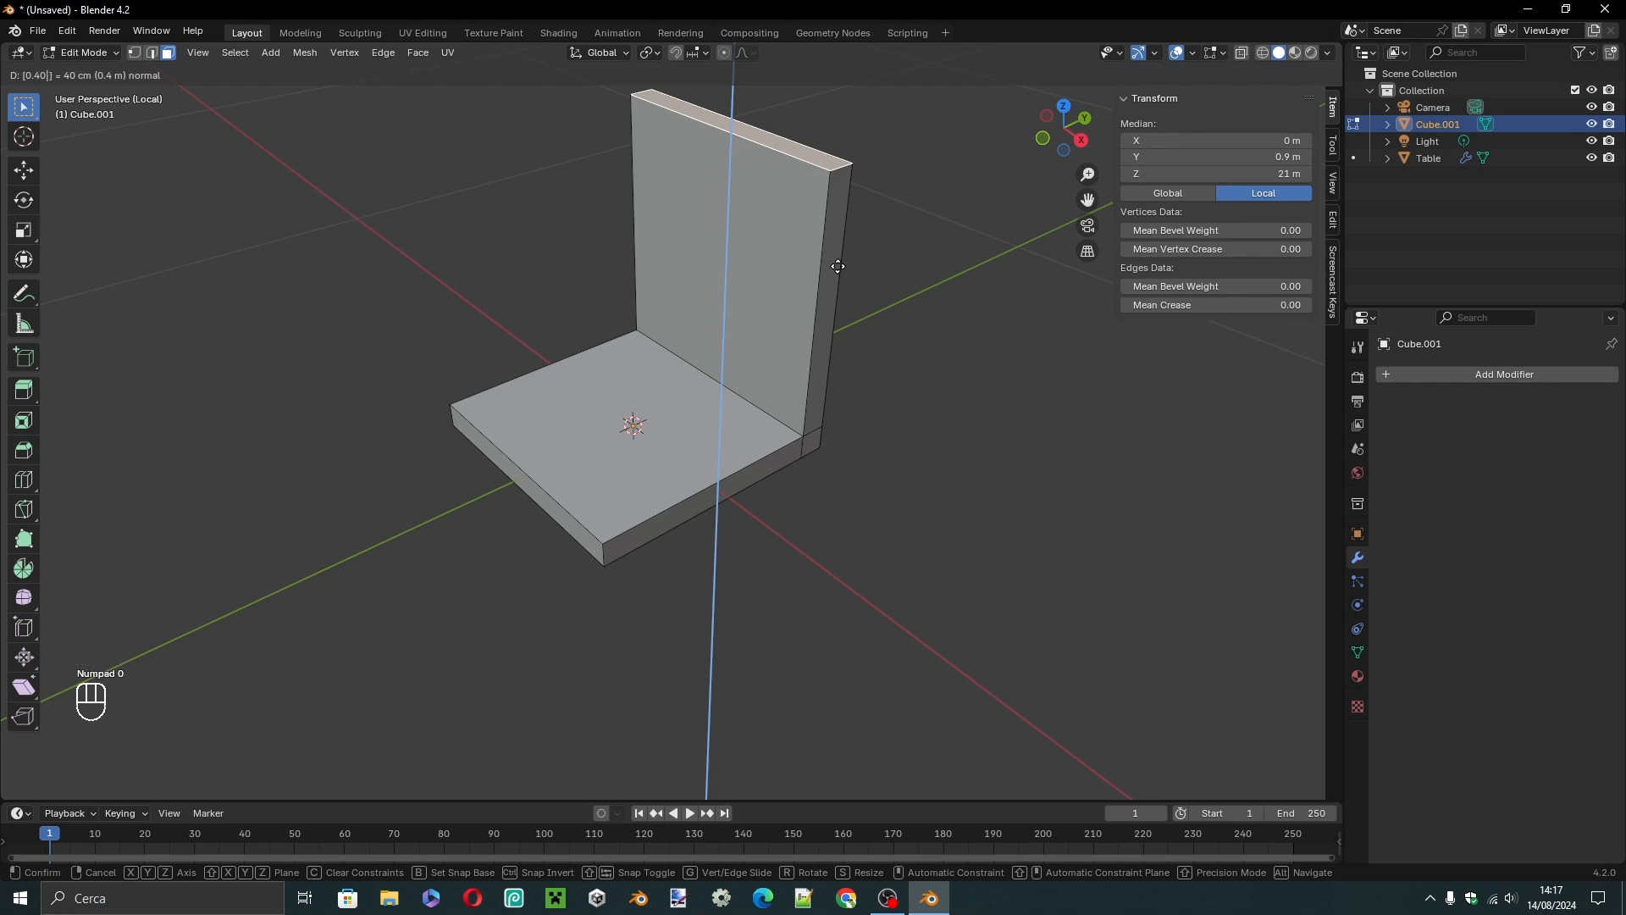
pyautogui.write('5')
pyautogui.press('Return')
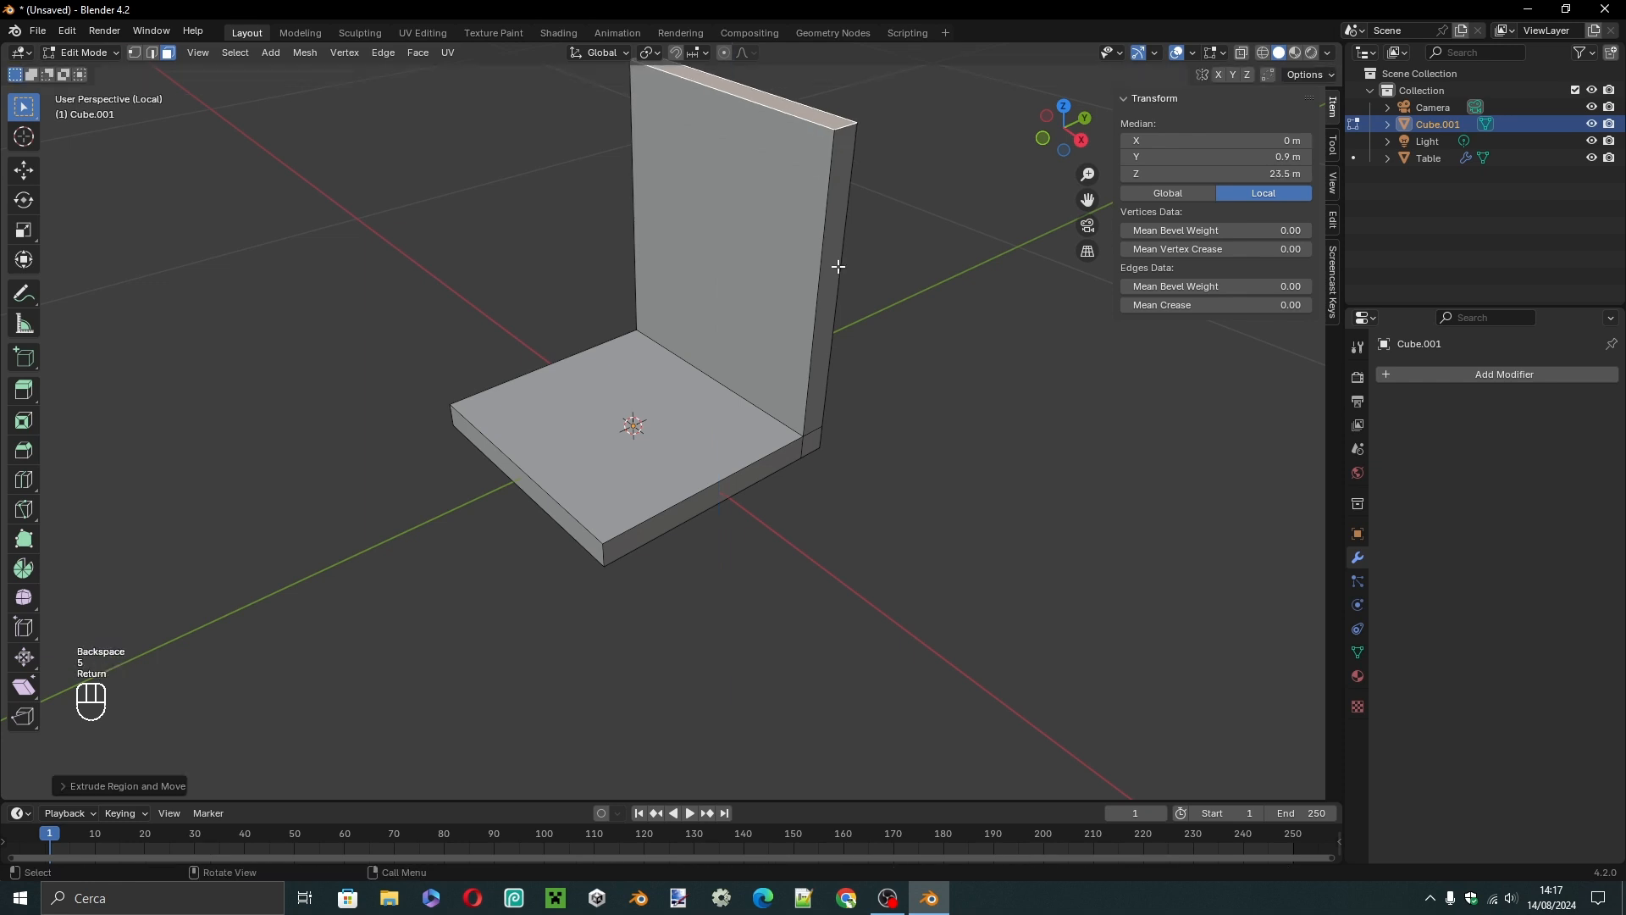
# Add a loop cut across the seat's underside, slid by -0.8 toward its negative-Y edge.
pyautogui.click(943, 440)
pyautogui.moveTo(955, 523); pyautogui.dragTo(863, 269, button='middle')
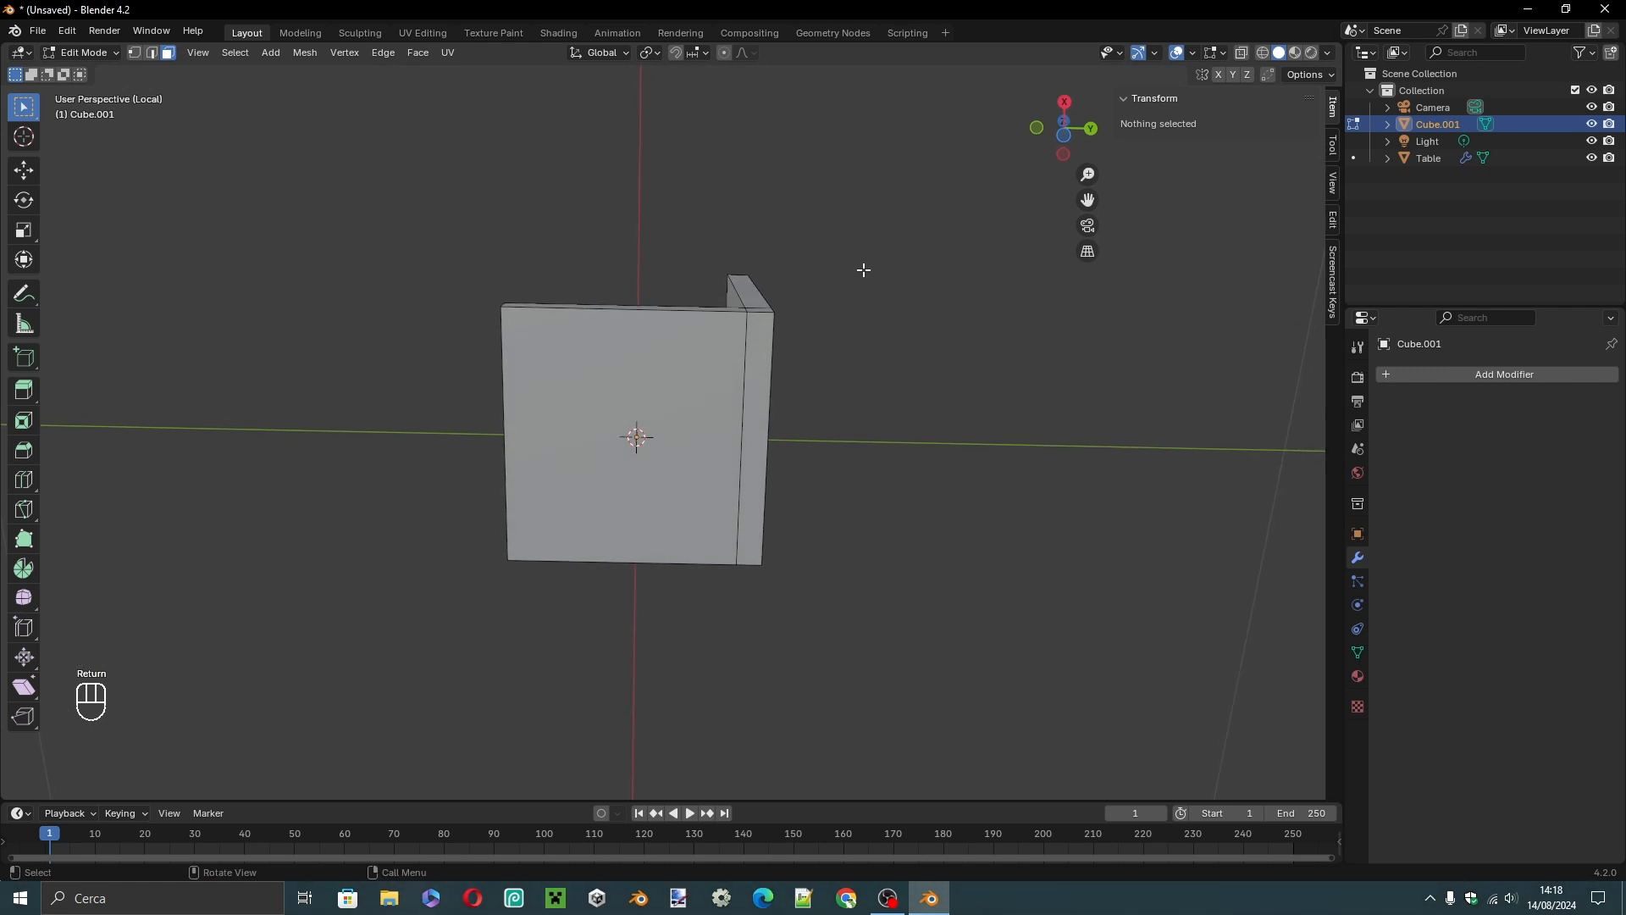
pyautogui.press('ctrl+KP_7')
pyautogui.scroll(2, 787, 377)
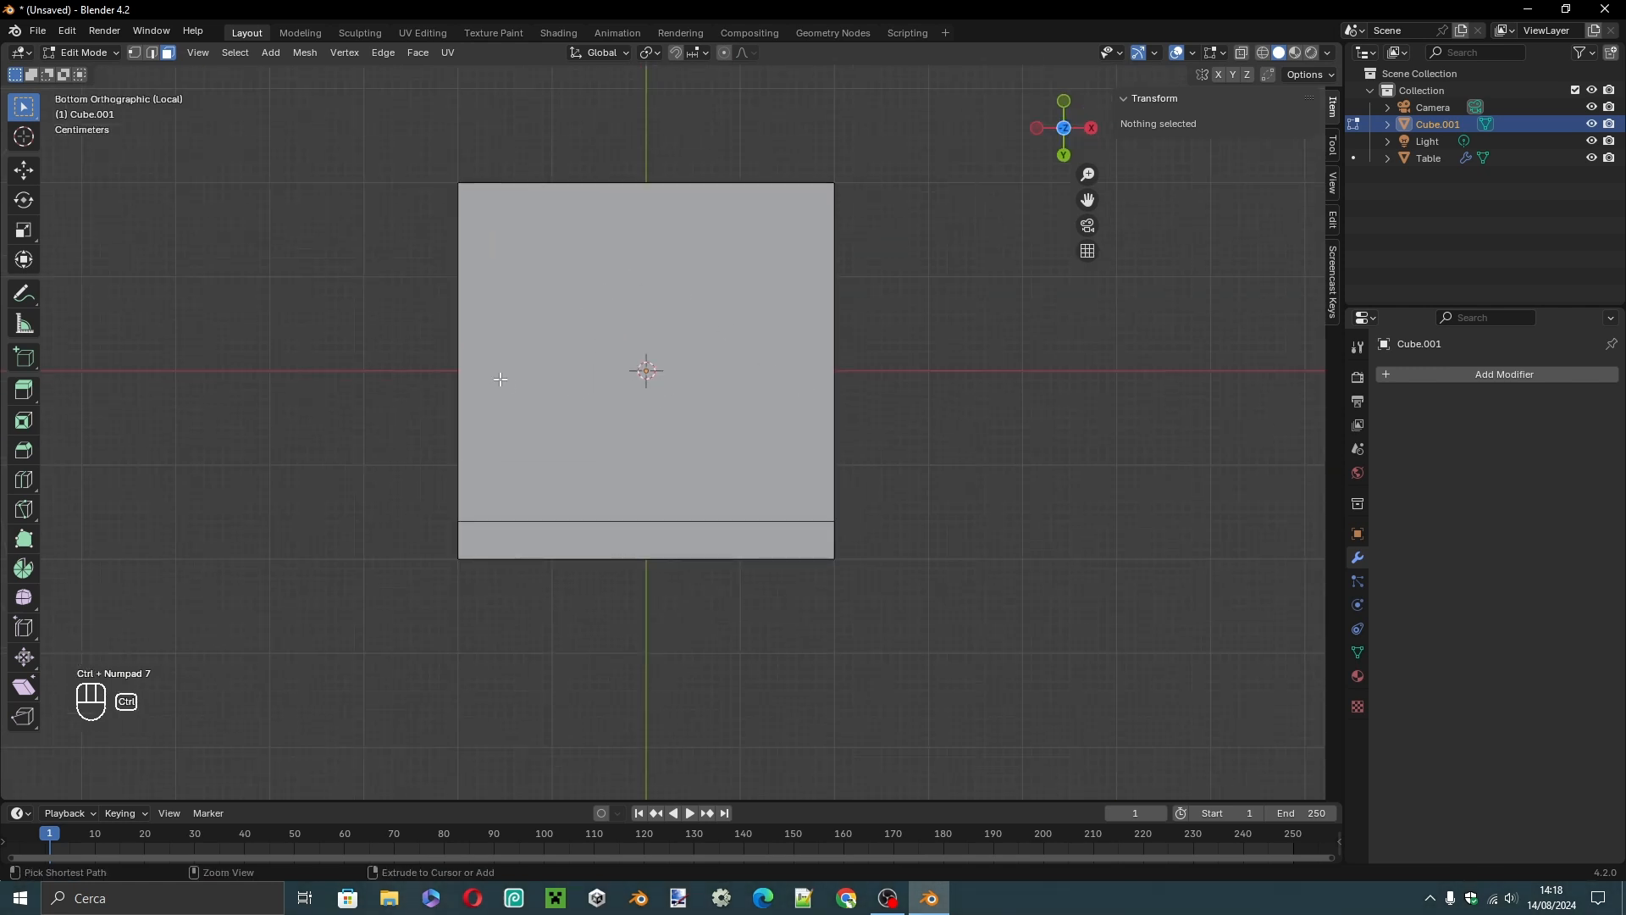
pyautogui.hotkey('ctrl', 'r')
pyautogui.click(470, 372)
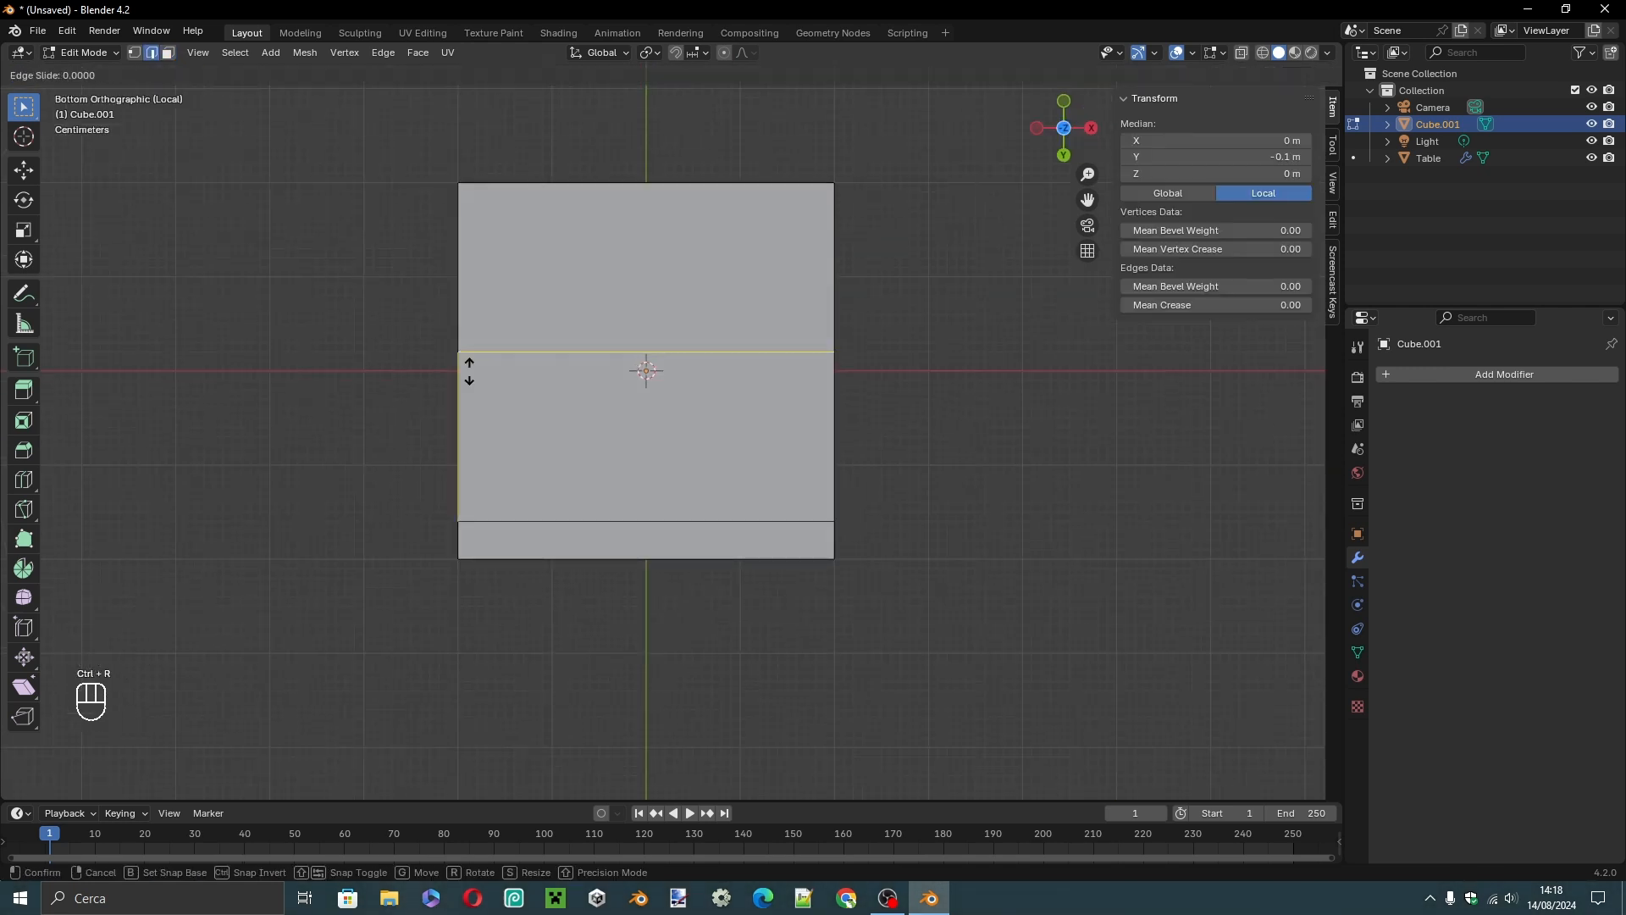
pyautogui.press('KP_8')
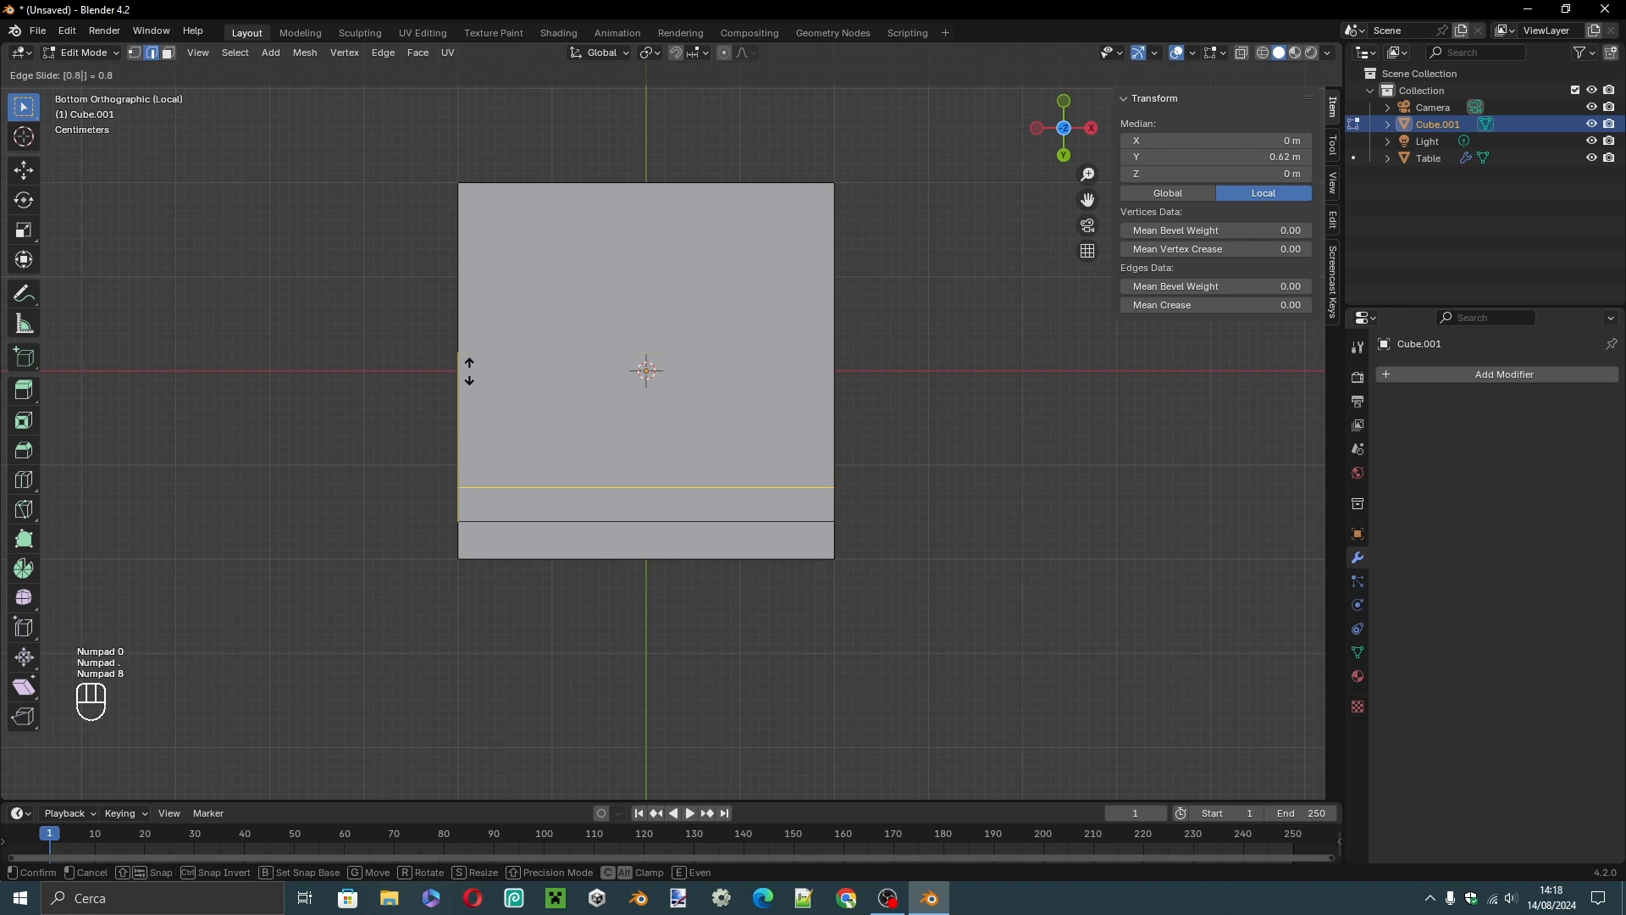
pyautogui.press('KP_Subtract')
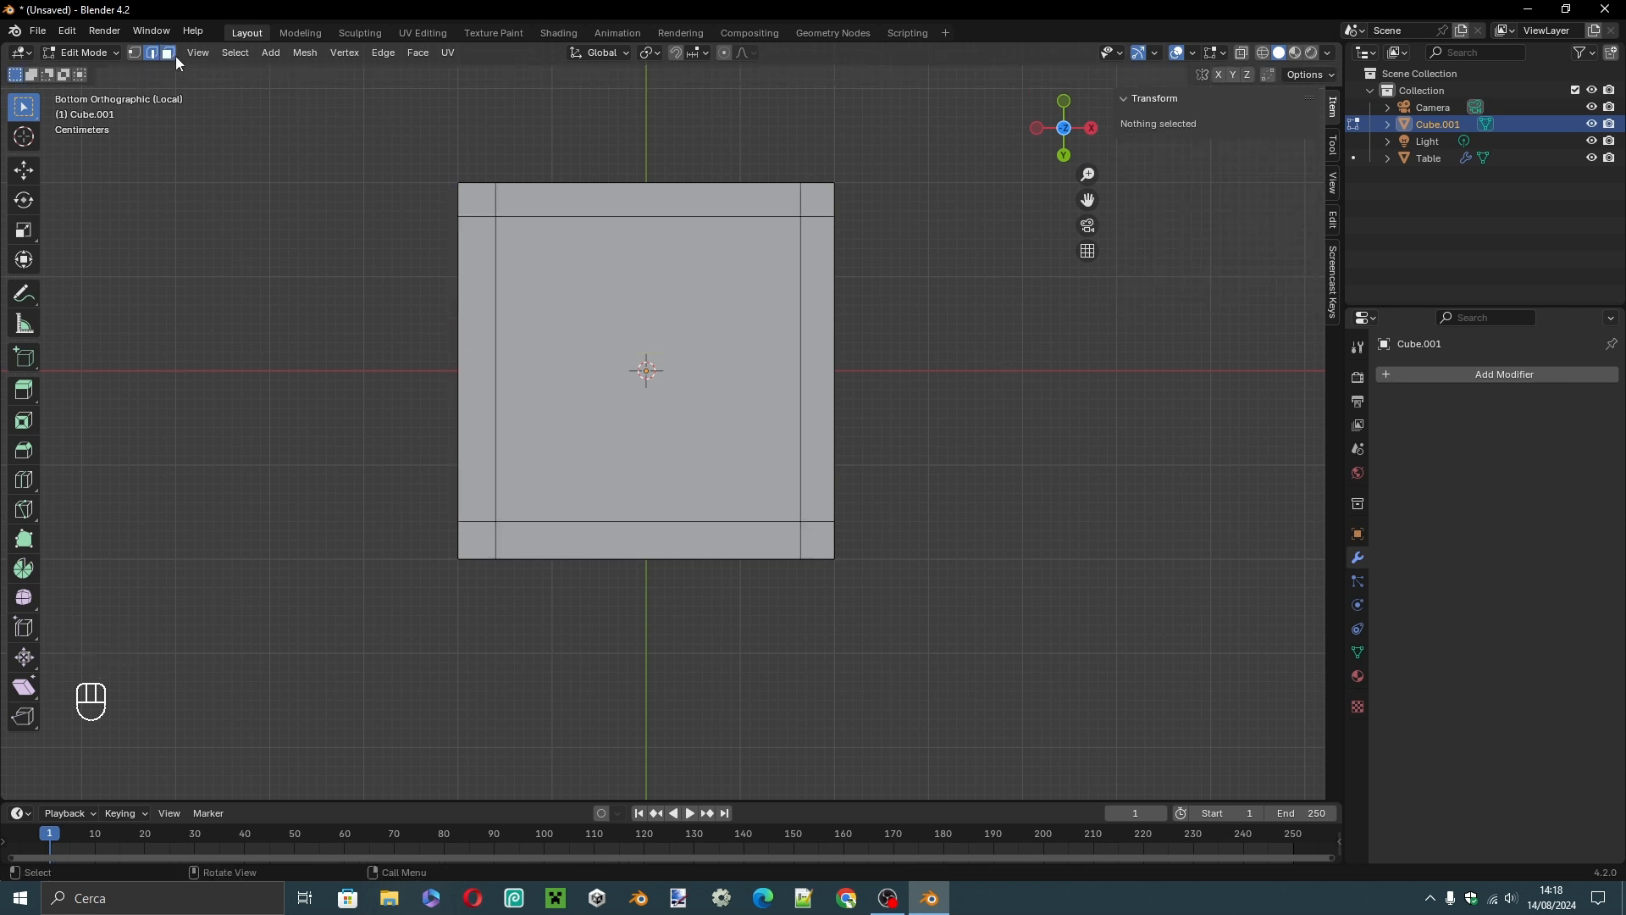
# Select the four corner faces on the seat's underside and extrude them 0.4 m downward as the chair legs.
pyautogui.click(476, 200)
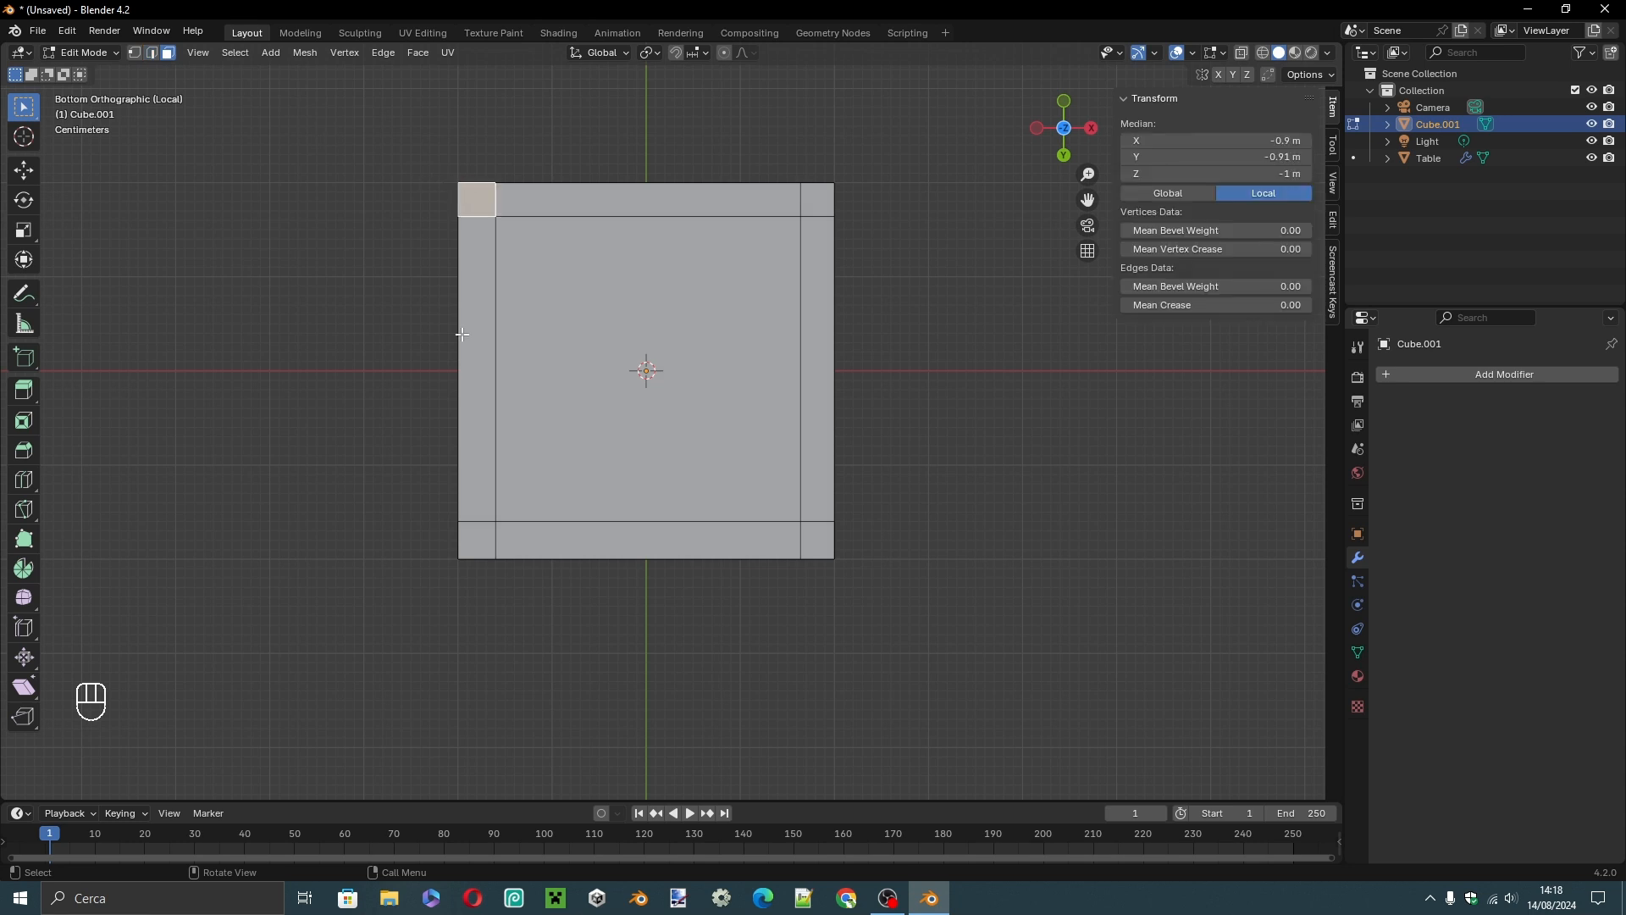
pyautogui.keyDown('shift'); pyautogui.click(479, 538); pyautogui.keyUp('shift')
pyautogui.keyDown('shift'); pyautogui.click(830, 538); pyautogui.keyUp('shift')
pyautogui.keyDown('shift'); pyautogui.click(818, 202); pyautogui.keyUp('shift')
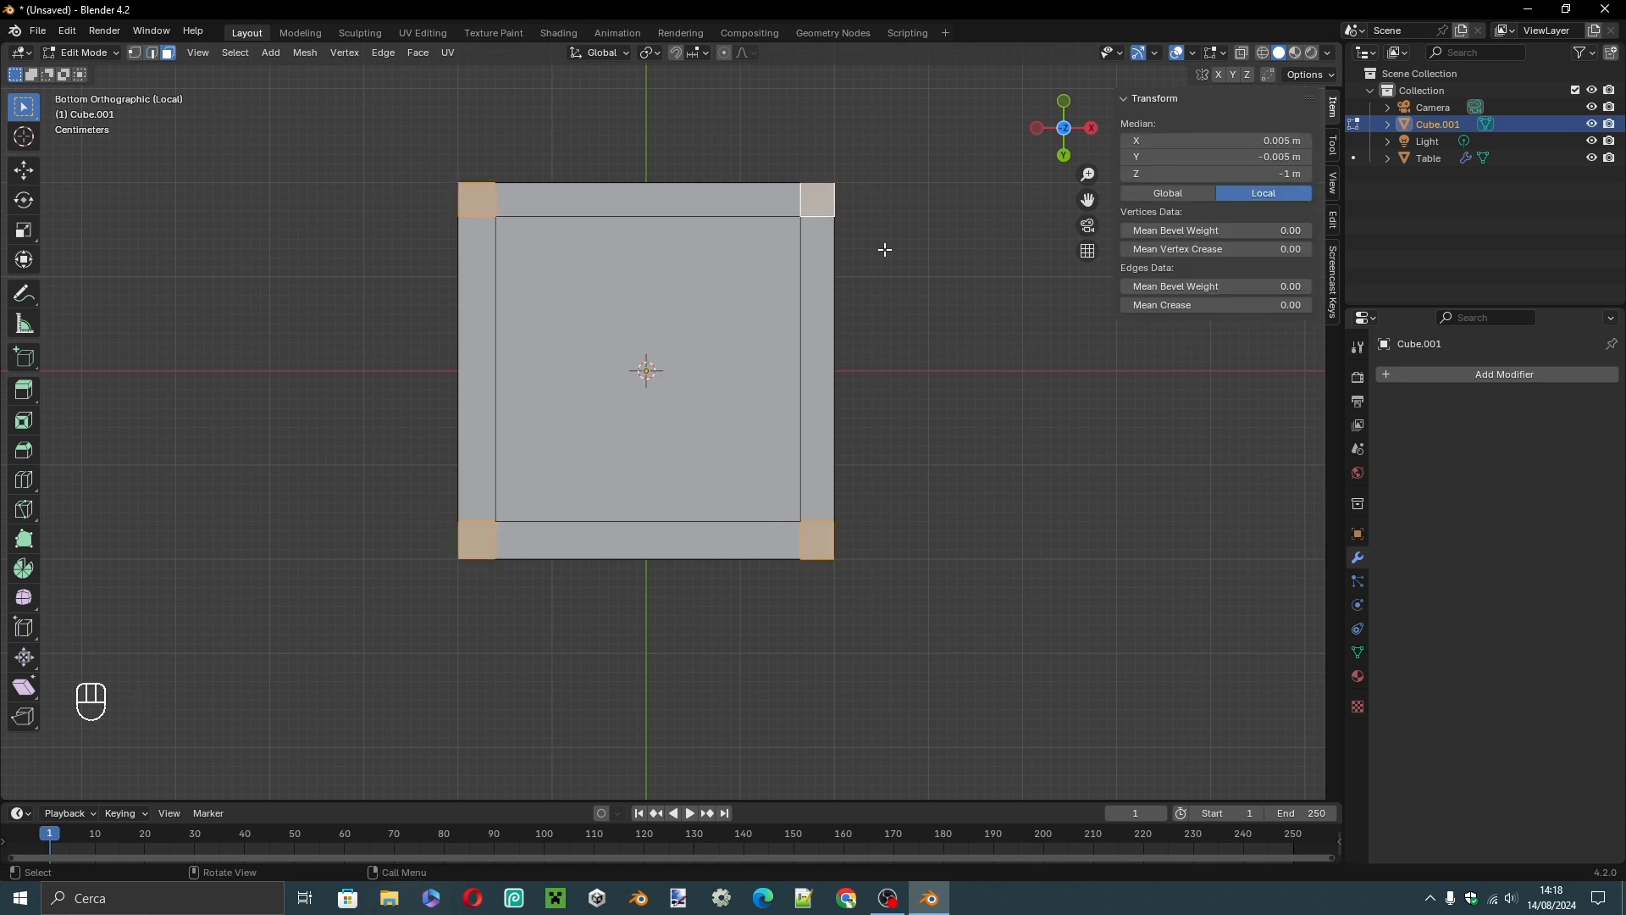
pyautogui.moveTo(853, 218); pyautogui.dragTo(904, 381, button='middle')
pyautogui.press('e')
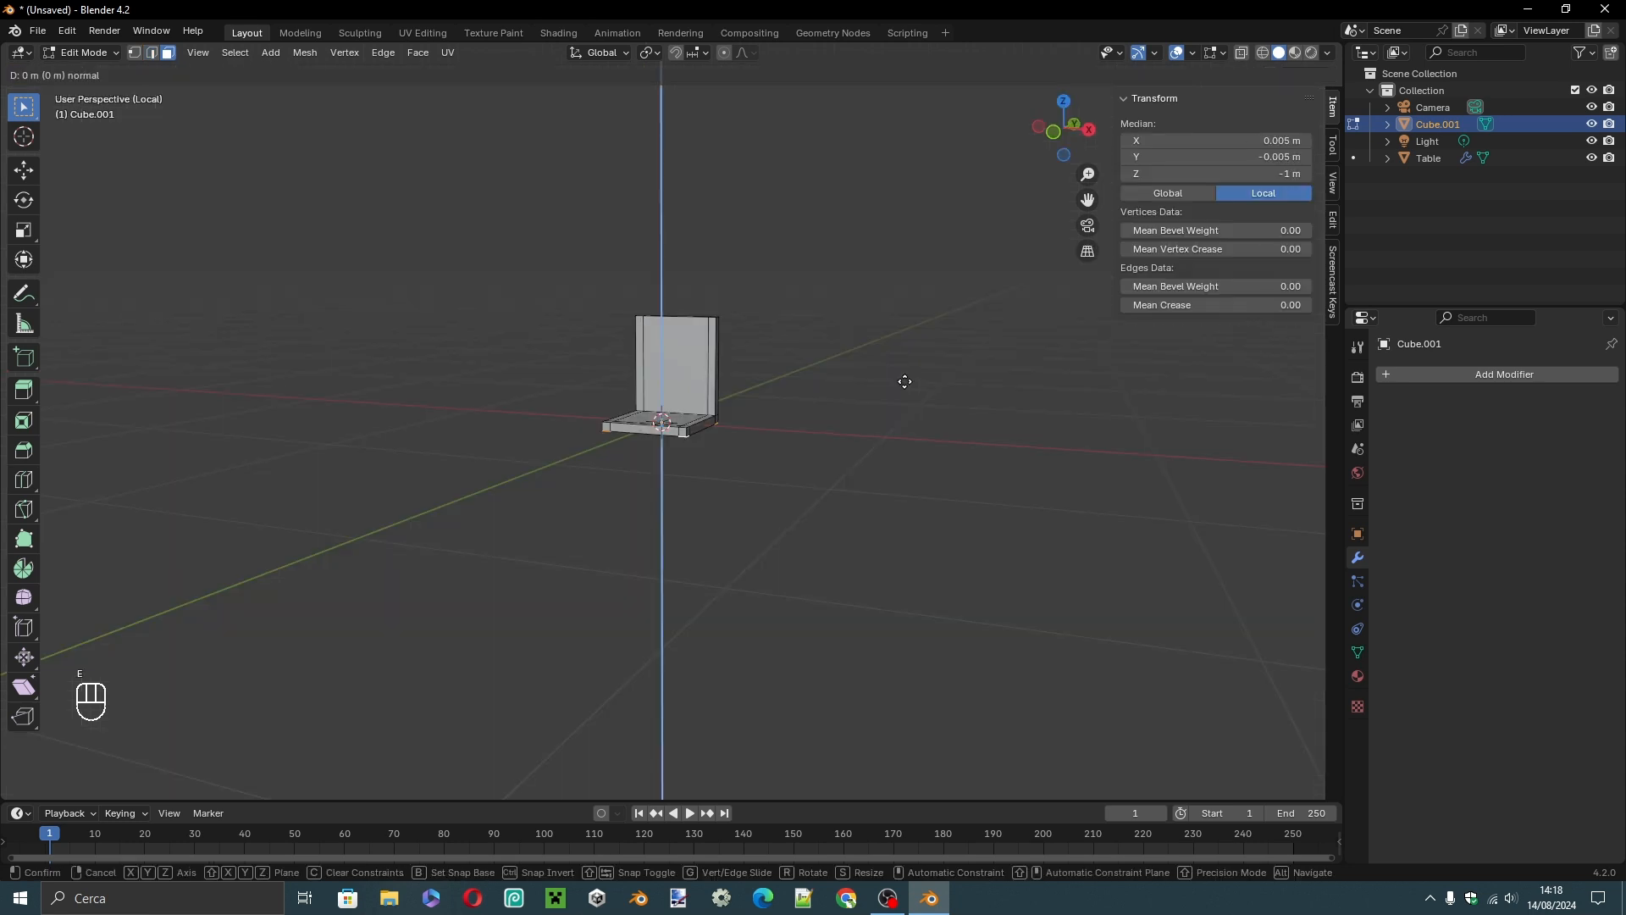
pyautogui.press('KP_4')
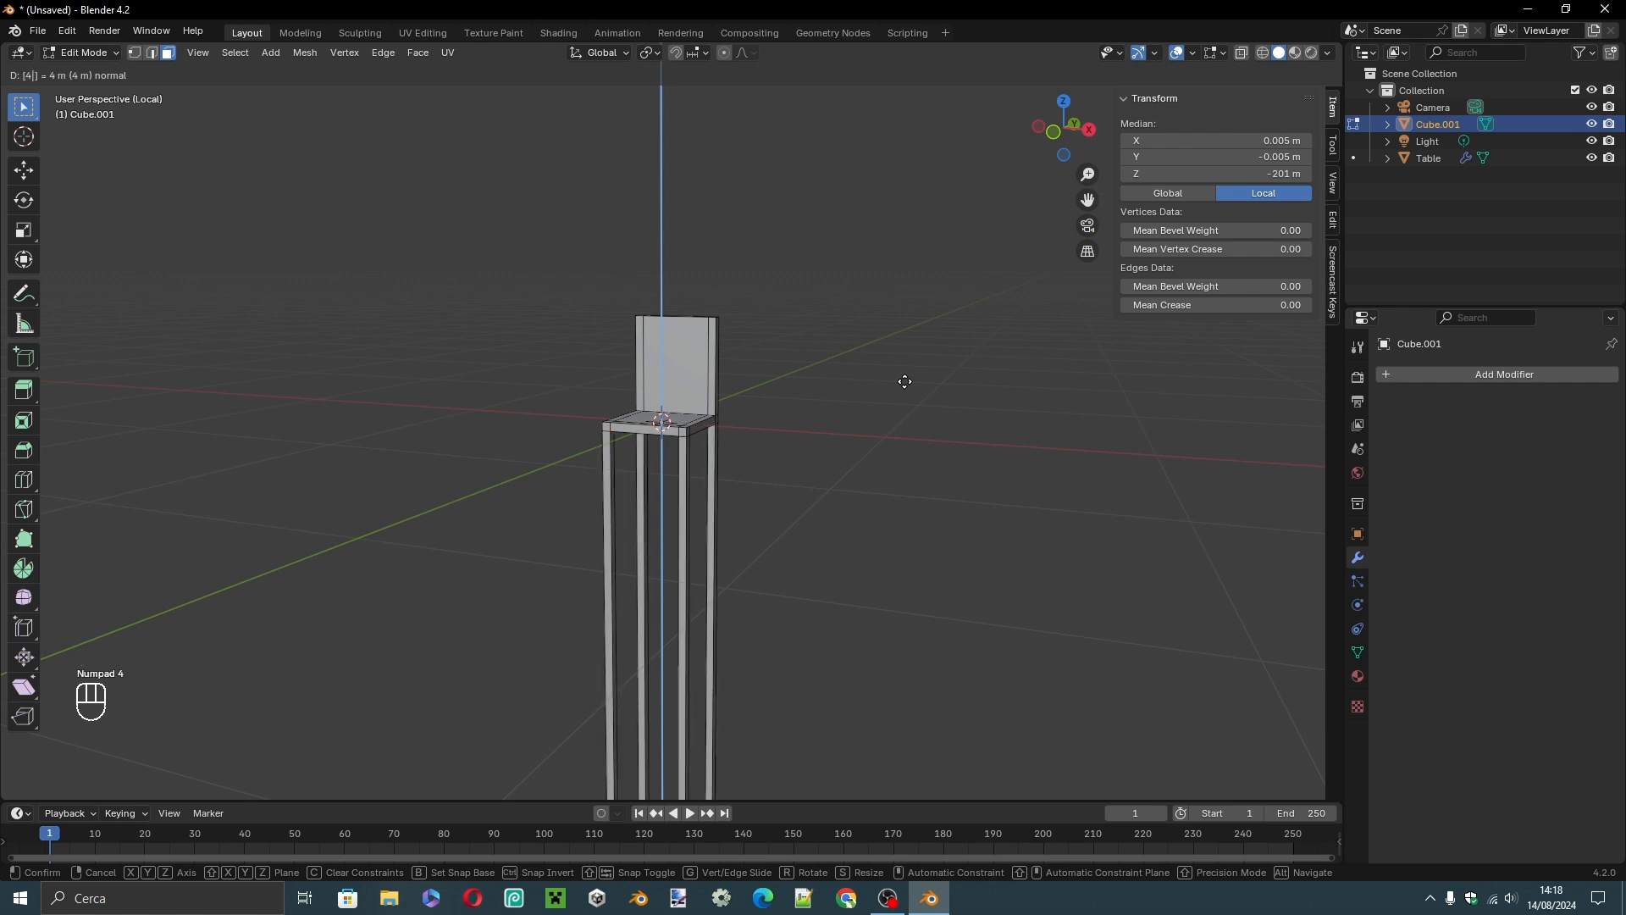
pyautogui.press('KP_0')
pyautogui.press('KP_Decimal')
pyautogui.click(902, 379)
pyautogui.moveTo(896, 346); pyautogui.dragTo(772, 325, button='middle')
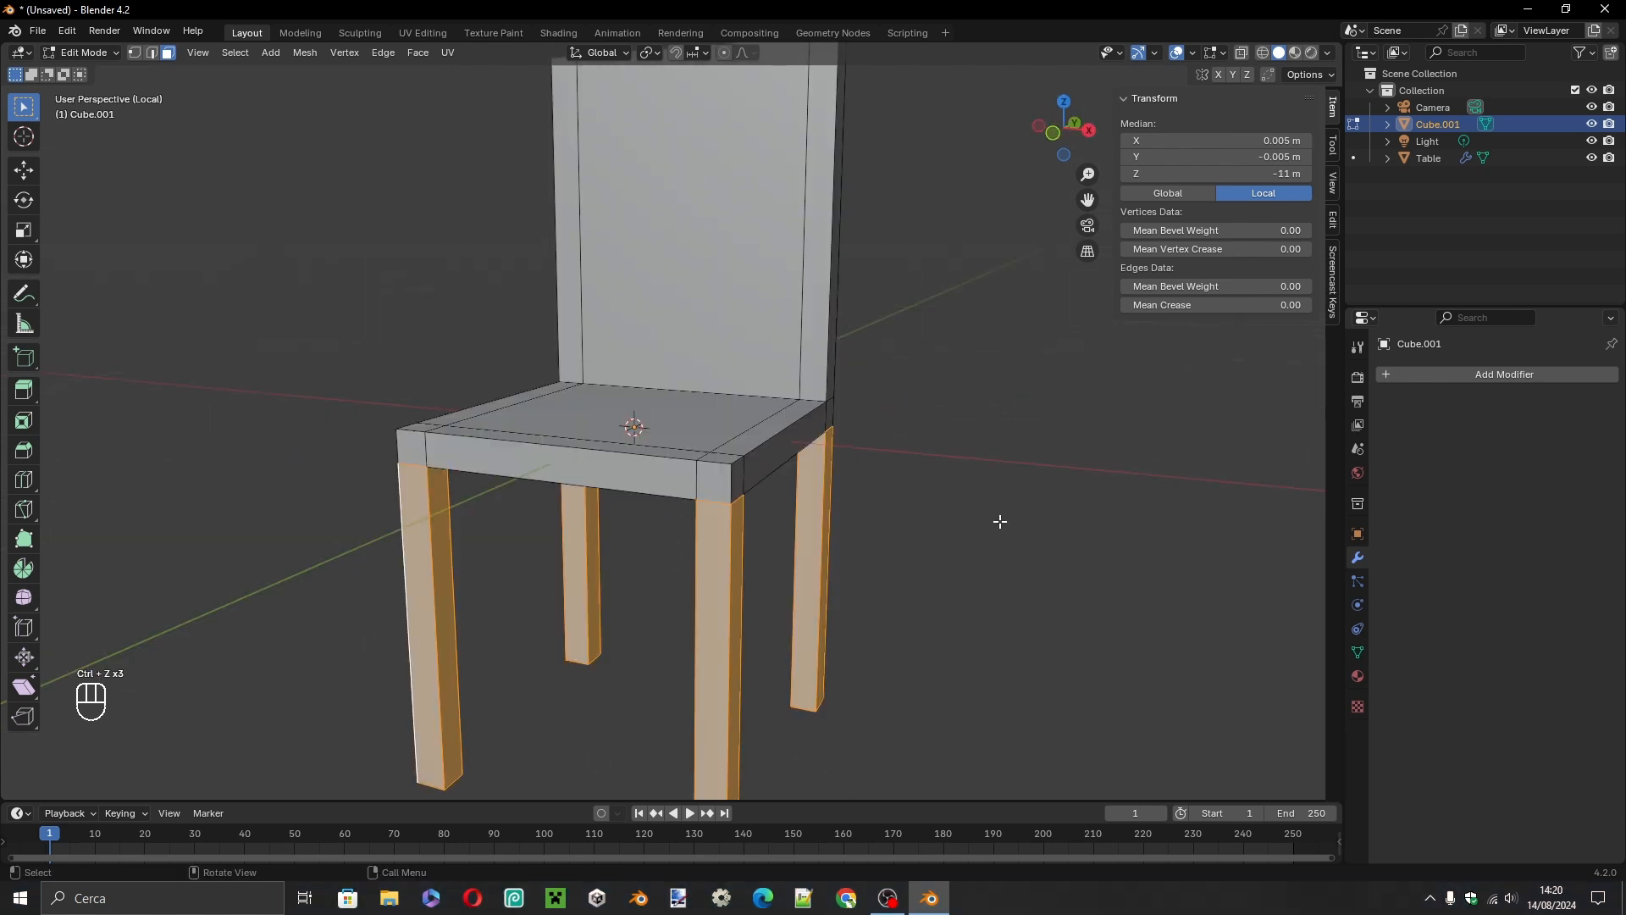
# Undo the last three changes and inspect the chair in Object Mode.
pyautogui.hotkey('ctrl', 'z')
pyautogui.hotkey('ctrl', 'z')
pyautogui.hotkey('ctrl', 'z')
pyautogui.press('Tab')
pyautogui.moveTo(969, 534); pyautogui.dragTo(831, 530, button='middle')
pyautogui.scroll(5, 727, 426)
pyautogui.moveTo(726, 421); pyautogui.dragTo(805, 495, button='middle')
# In Edit Mode, select the top faces of the backrest's two corner posts and extrude them about 0.03 m upward.
pyautogui.press('Tab')
pyautogui.click(950, 303)
pyautogui.moveTo(708, 383); pyautogui.dragTo(621, 730, button='middle')
pyautogui.keyDown('shift'); pyautogui.click(317, 91); pyautogui.keyUp('shift')
pyautogui.press('KP_1')
pyautogui.press('e')
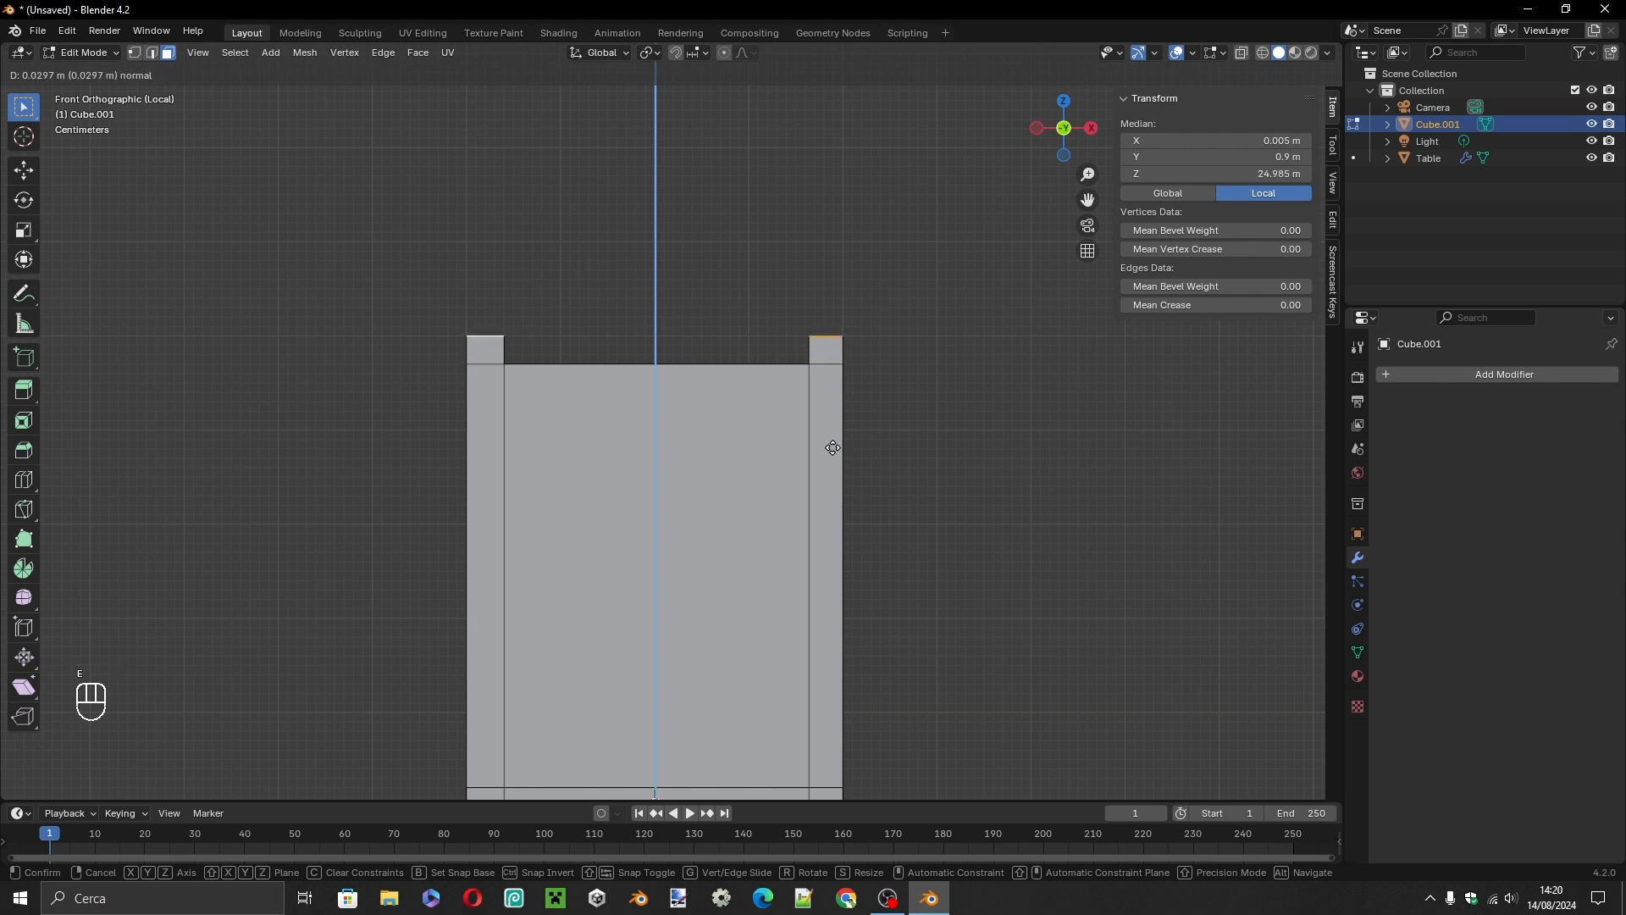
pyautogui.click(833, 448)
# Add six evenly spaced vertical loop cuts through the backrest between its two corner posts.
pyautogui.click(945, 436)
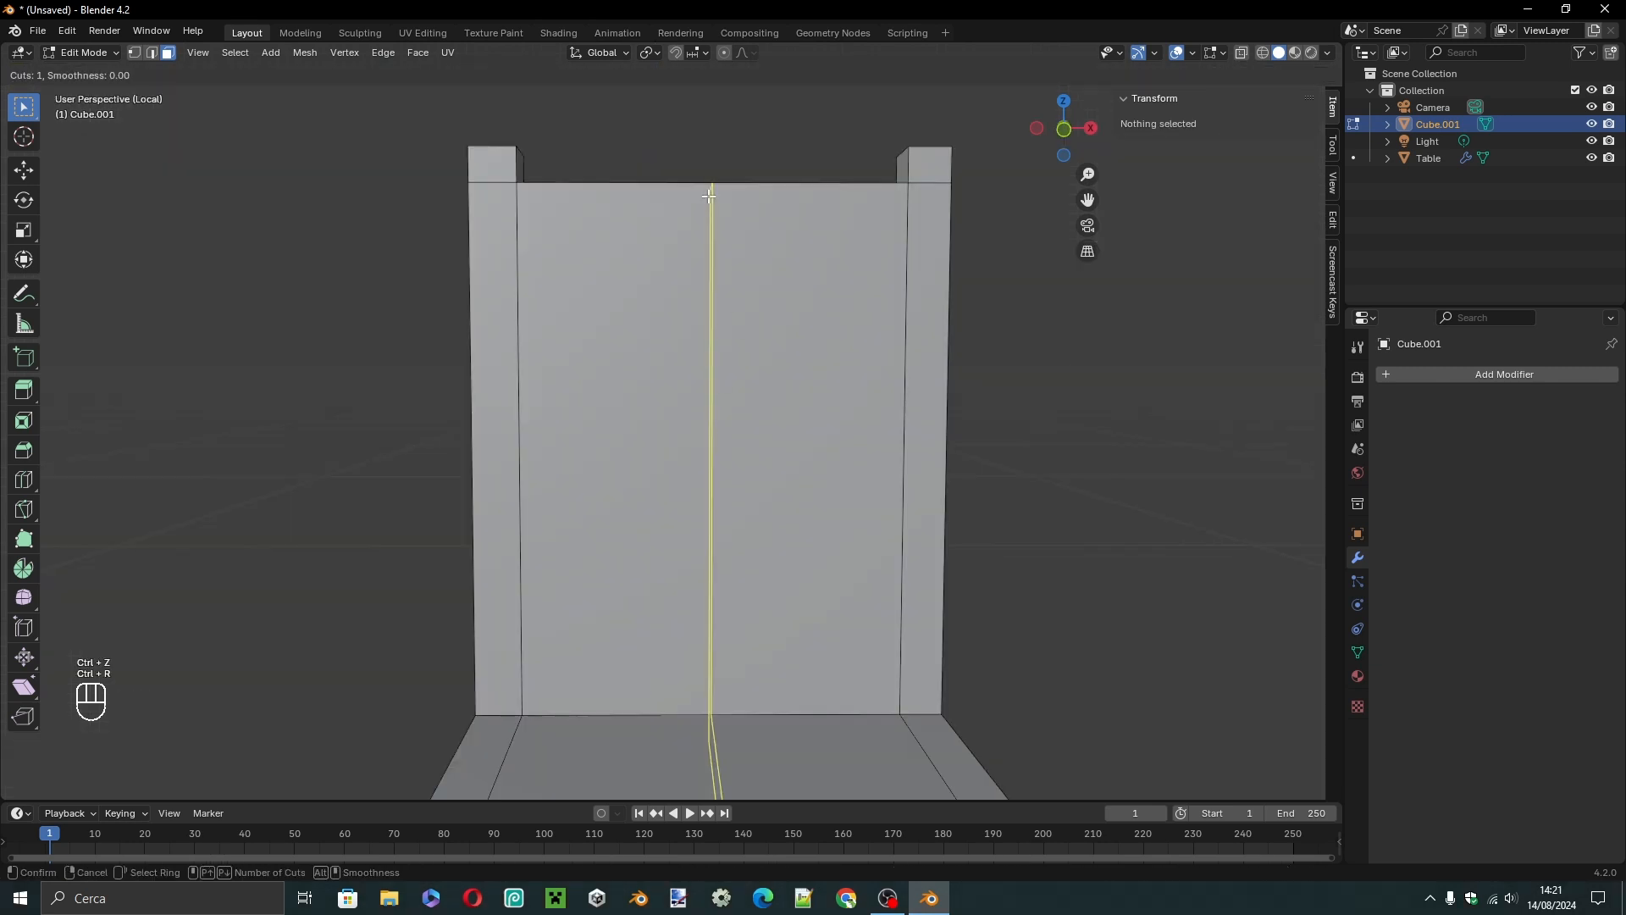
pyautogui.scroll(1, 709, 196)
pyautogui.scroll(4, 709, 197)
pyautogui.click(709, 196)
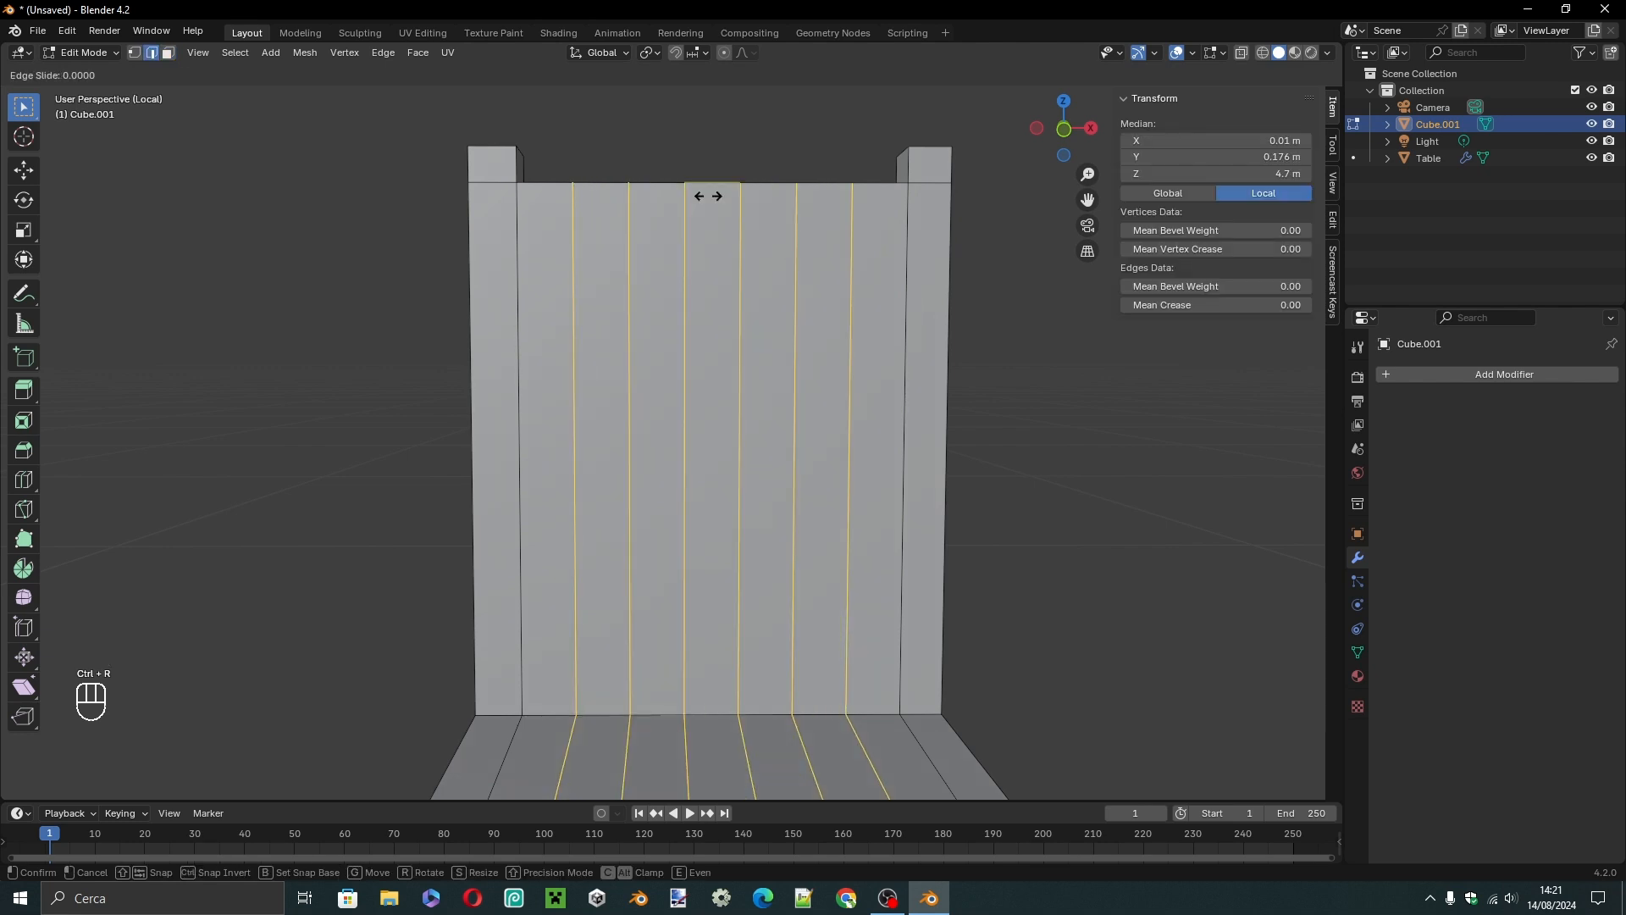
pyautogui.click(708, 197)
pyautogui.click(993, 358)
# Add two horizontal loop cuts across the backrest, one slid by 0.85 toward its base and one by -0.85 toward its top.
pyautogui.hotkey('ctrl', 'r')
pyautogui.click(682, 424)
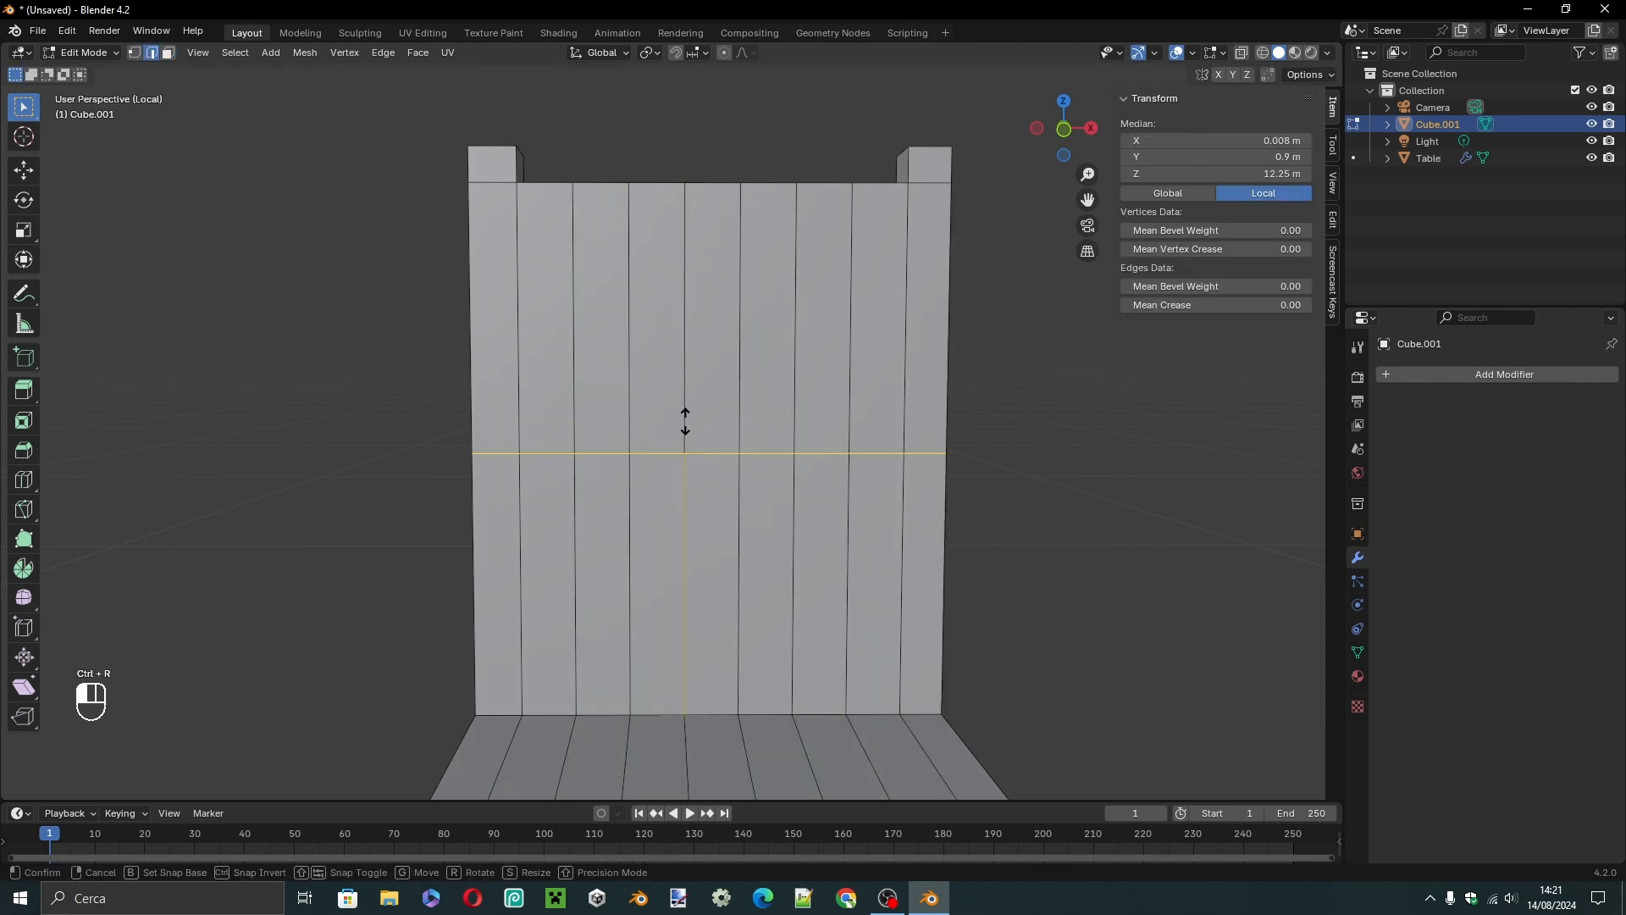
pyautogui.write('0.85')
pyautogui.click(685, 421)
pyautogui.hotkey('ctrl', 'r')
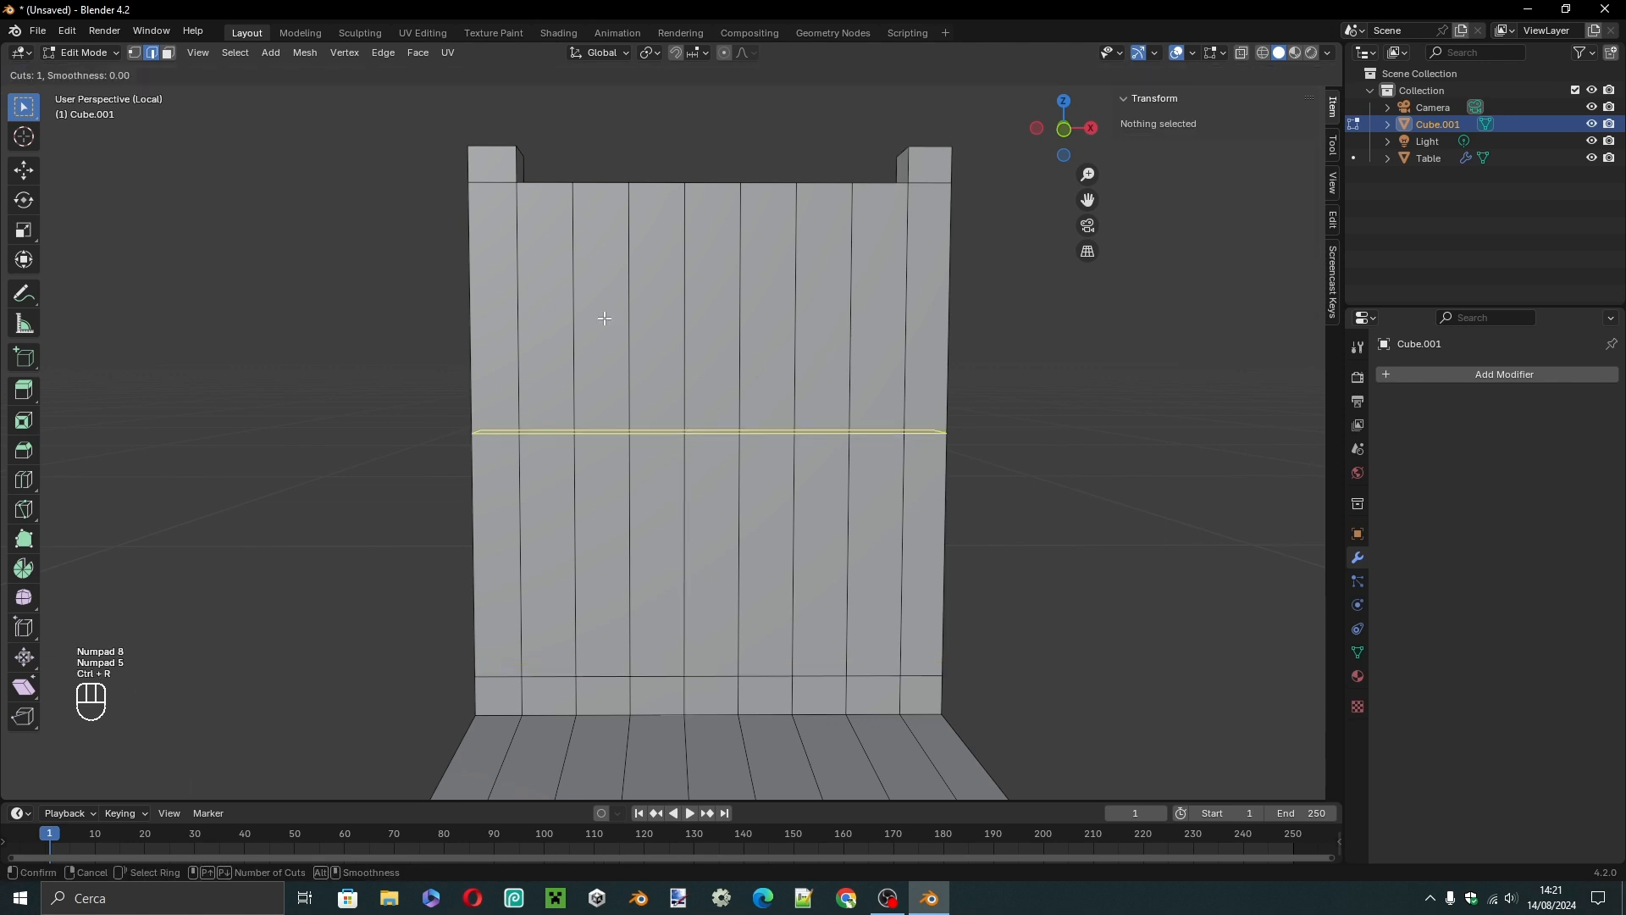
pyautogui.click(605, 318)
pyautogui.write('0.85')
pyautogui.press('KP_Subtract')
pyautogui.click(604, 318)
# In face select mode, delete the front and back faces of the backrest strip next to the negative-X post.
pyautogui.click(168, 52)
pyautogui.click(560, 357)
pyautogui.press('x')
pyautogui.click(560, 357)
pyautogui.press('x')
pyautogui.click(590, 326)
pyautogui.click(556, 329)
pyautogui.press('x')
pyautogui.click(557, 329)
# Delete the front and back faces of the third, fifth and seventh backrest strips, leaving solid slats between the openings.
pyautogui.click(651, 310)
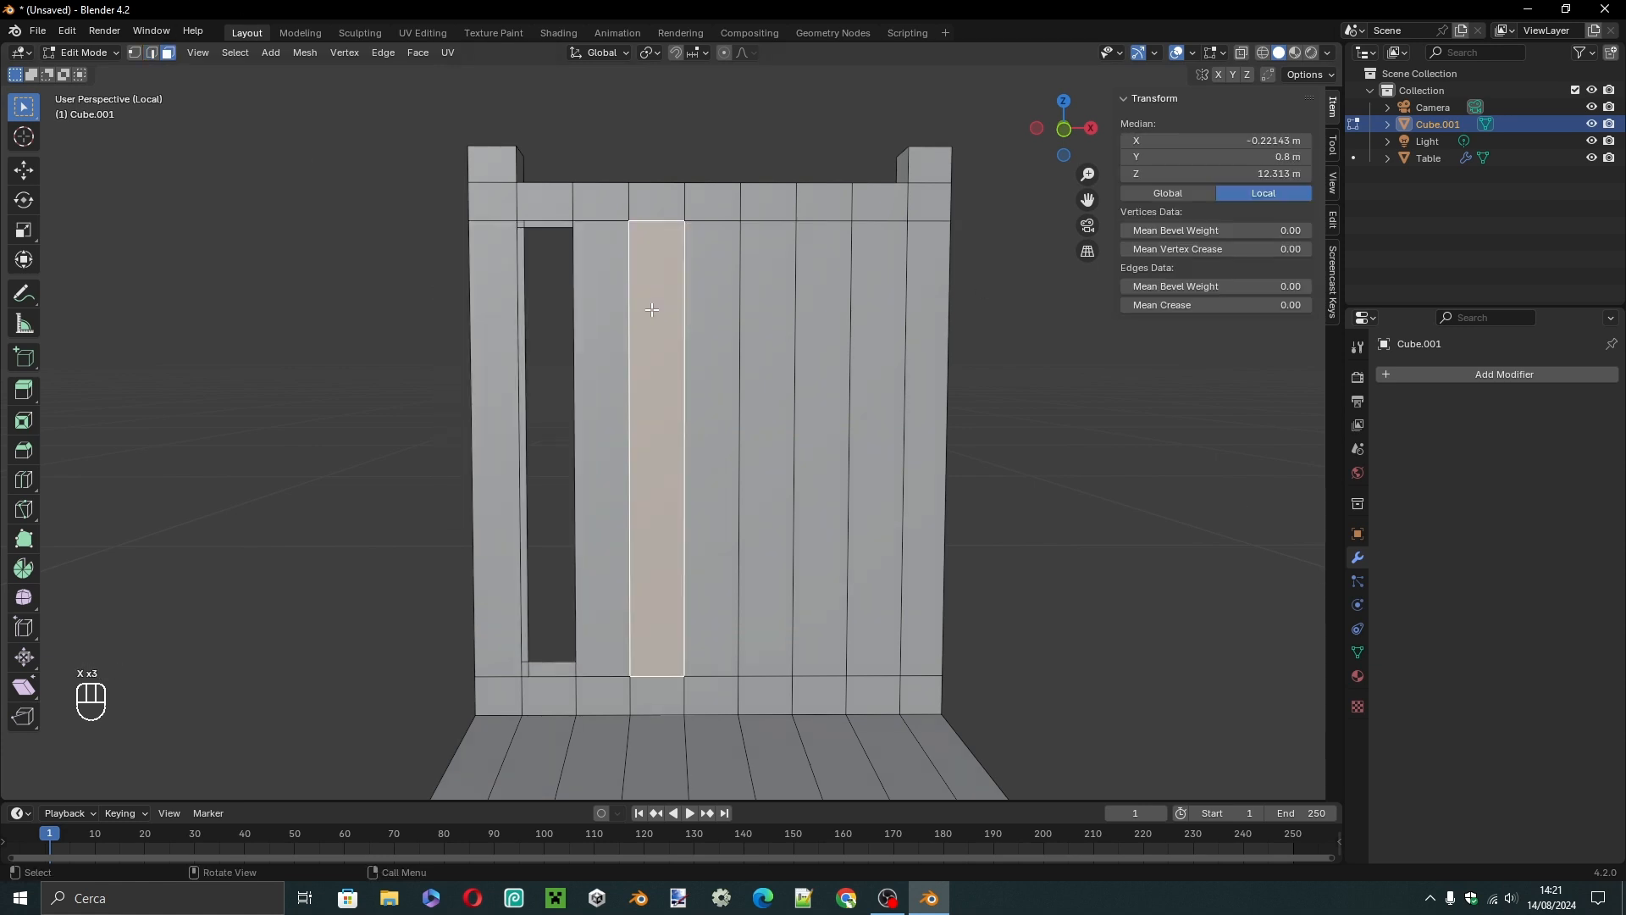
pyautogui.press('x')
pyautogui.click(652, 310)
pyautogui.click(651, 310)
pyautogui.press('x')
pyautogui.click(652, 310)
pyautogui.click(761, 328)
pyautogui.press('x')
pyautogui.click(761, 327)
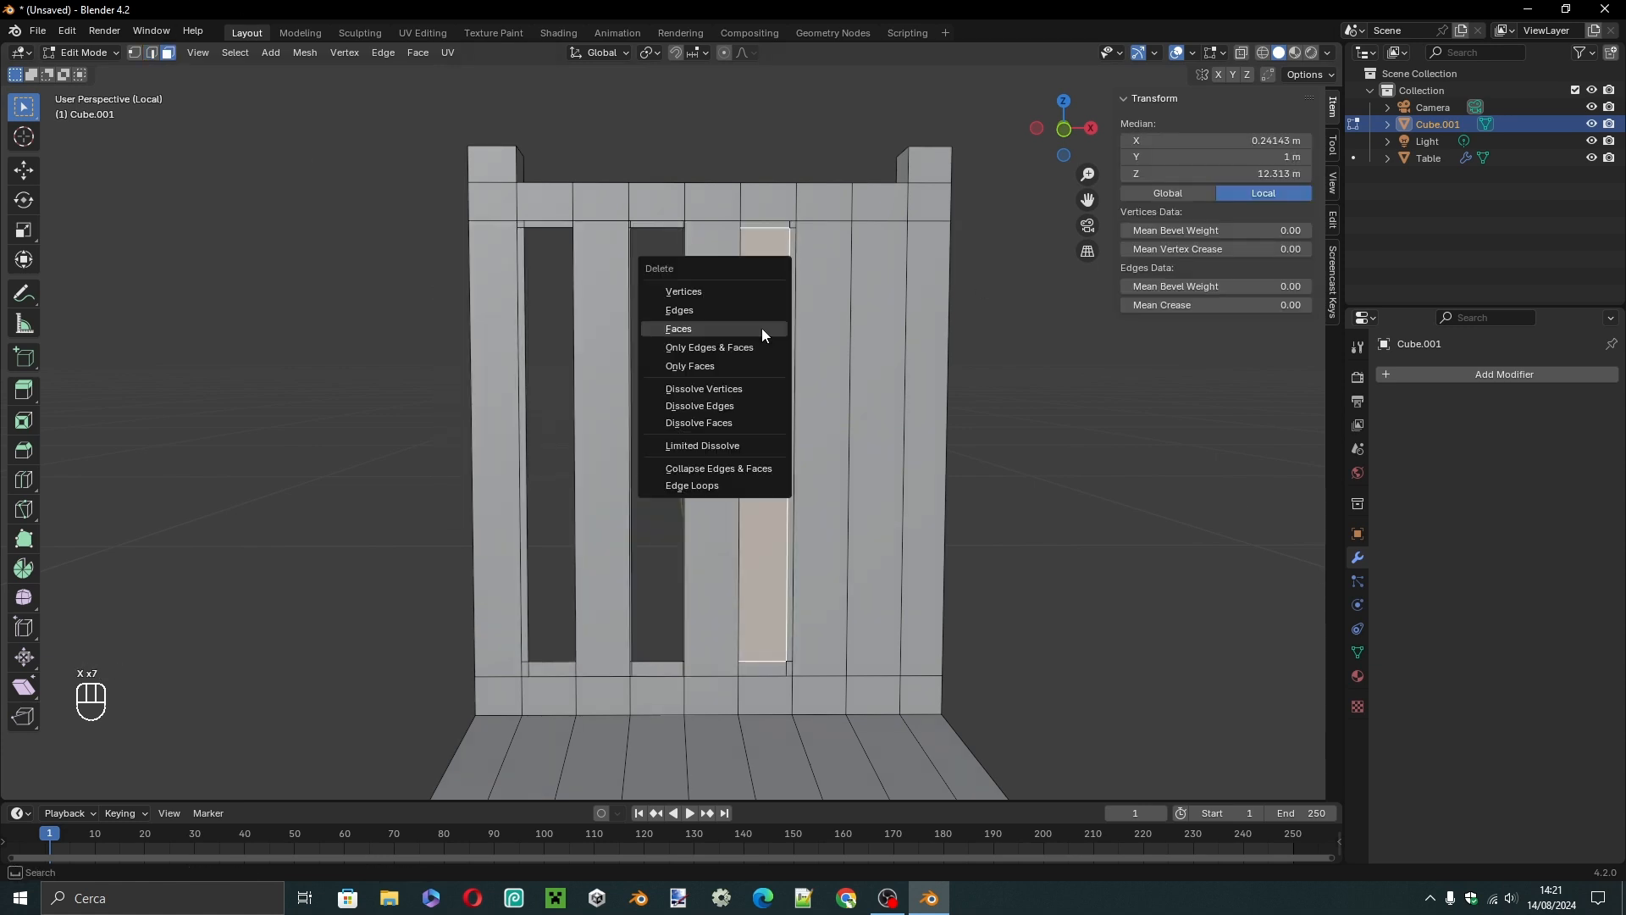
pyautogui.click(761, 328)
pyautogui.click(873, 325)
pyautogui.press('x')
pyautogui.click(872, 326)
pyautogui.click(873, 325)
pyautogui.press('x')
pyautogui.click(872, 325)
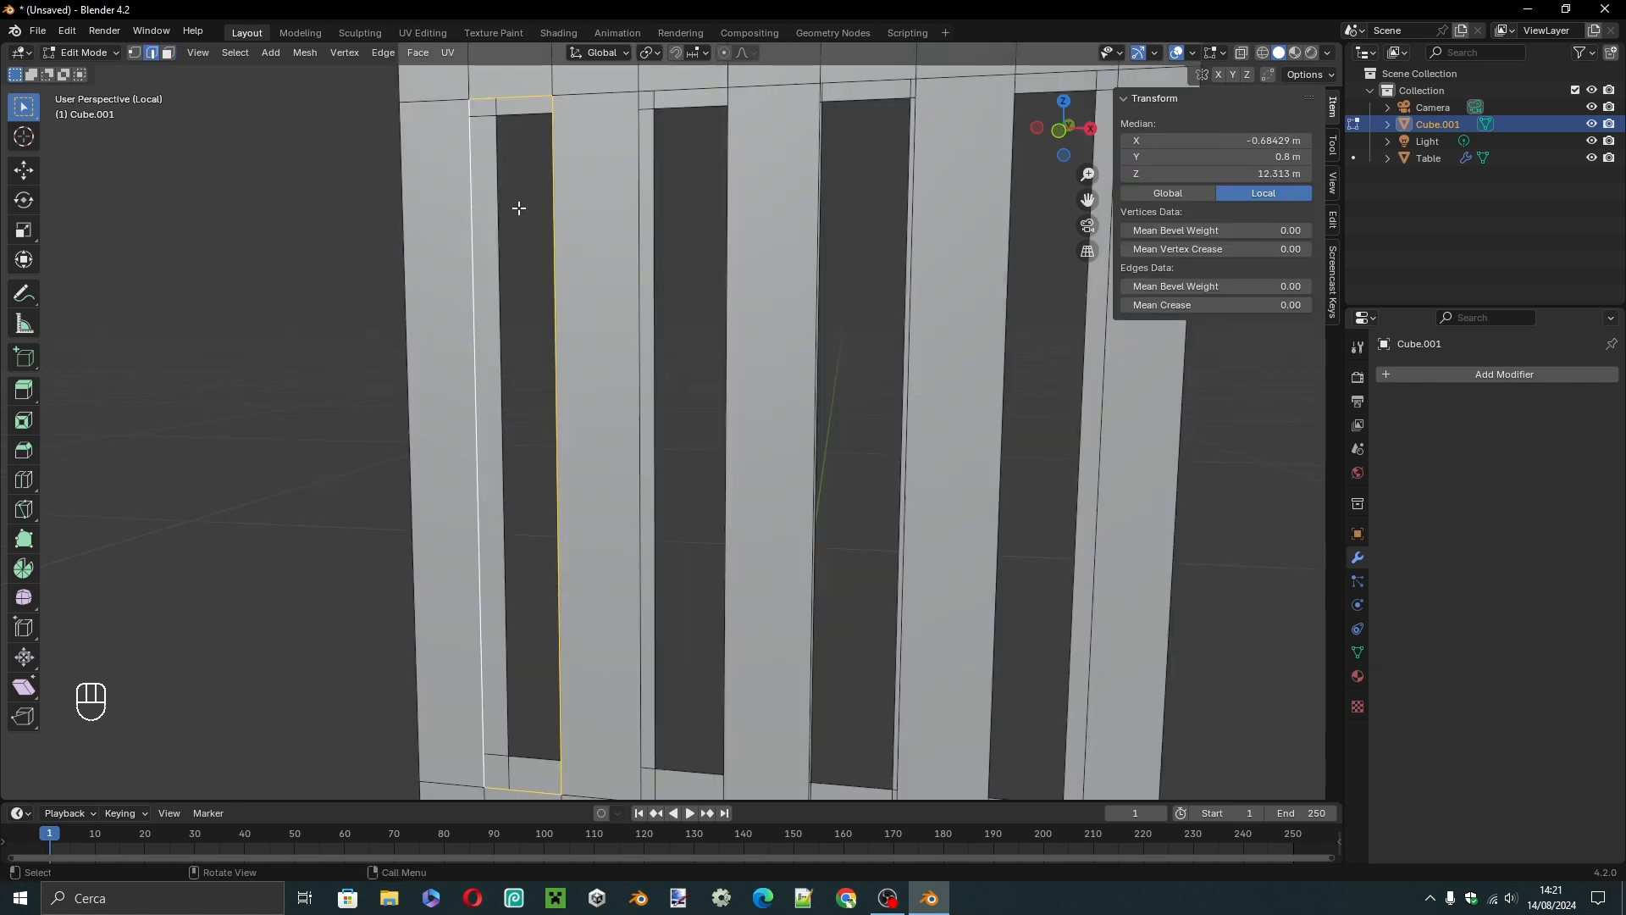
# In edge select mode, fill the inner side walls and the base of the slot beside the negative-X post with new faces.
pyautogui.click(506, 197)
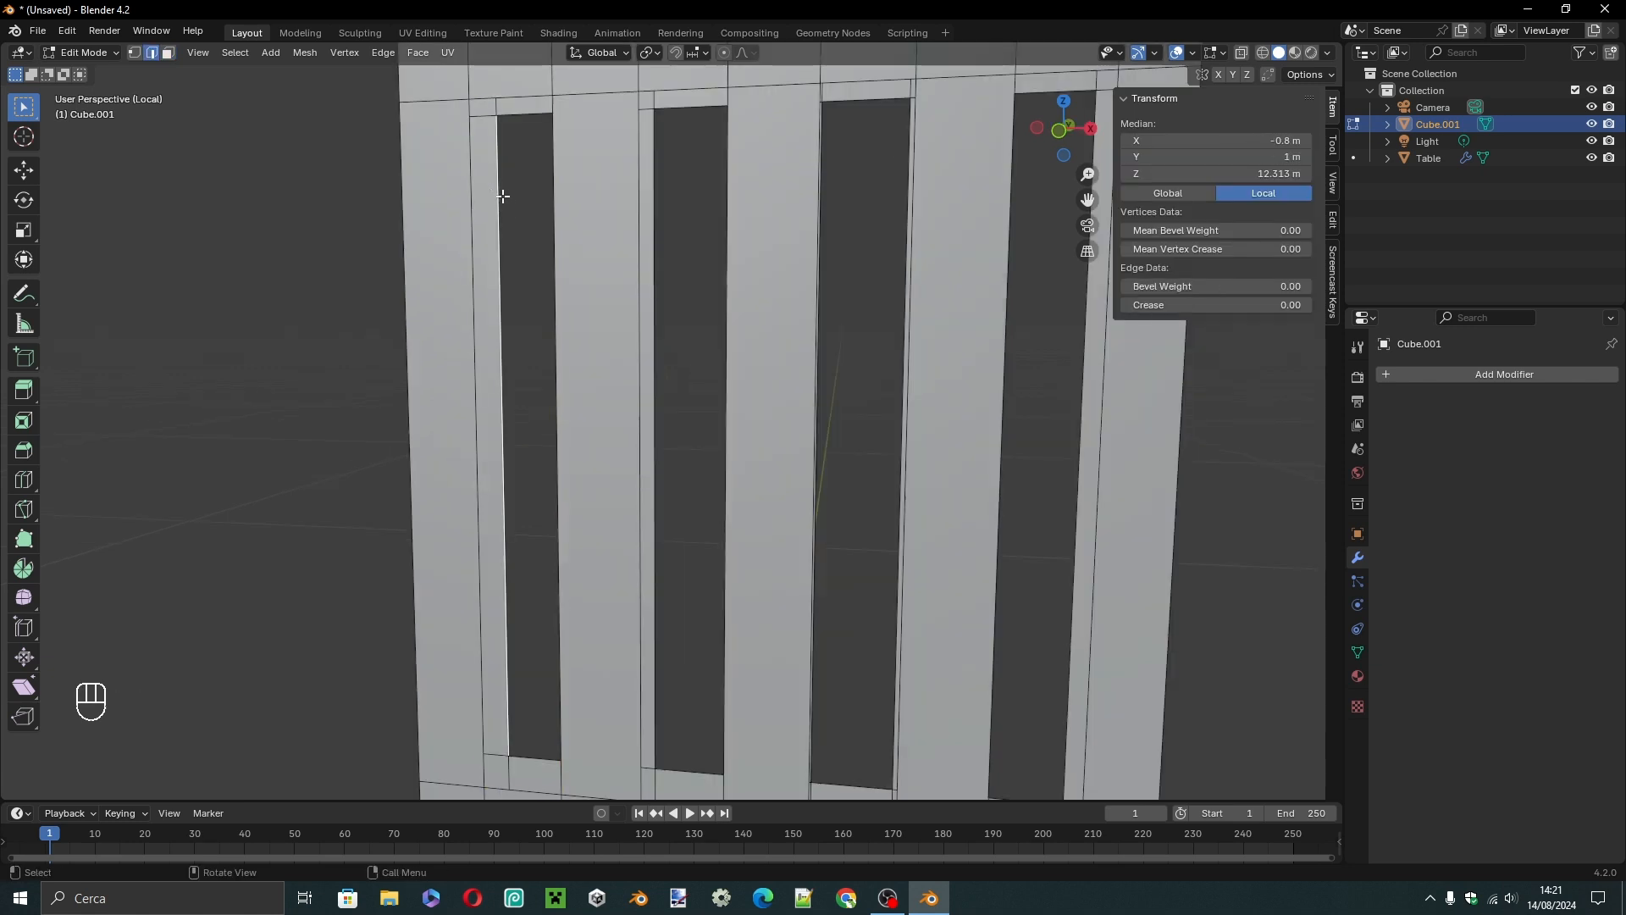
pyautogui.keyDown('shift'); pyautogui.click(469, 174); pyautogui.keyUp('shift')
pyautogui.press('f')
pyautogui.moveTo(528, 243); pyautogui.dragTo(417, 236, button='middle')
pyautogui.keyDown('shift'); pyautogui.click(329, 199); pyautogui.keyUp('shift')
pyautogui.keyDown('shift'); pyautogui.click(367, 211); pyautogui.keyUp('shift')
pyautogui.press('f')
pyautogui.moveTo(399, 295); pyautogui.dragTo(400, 441, button='middle')
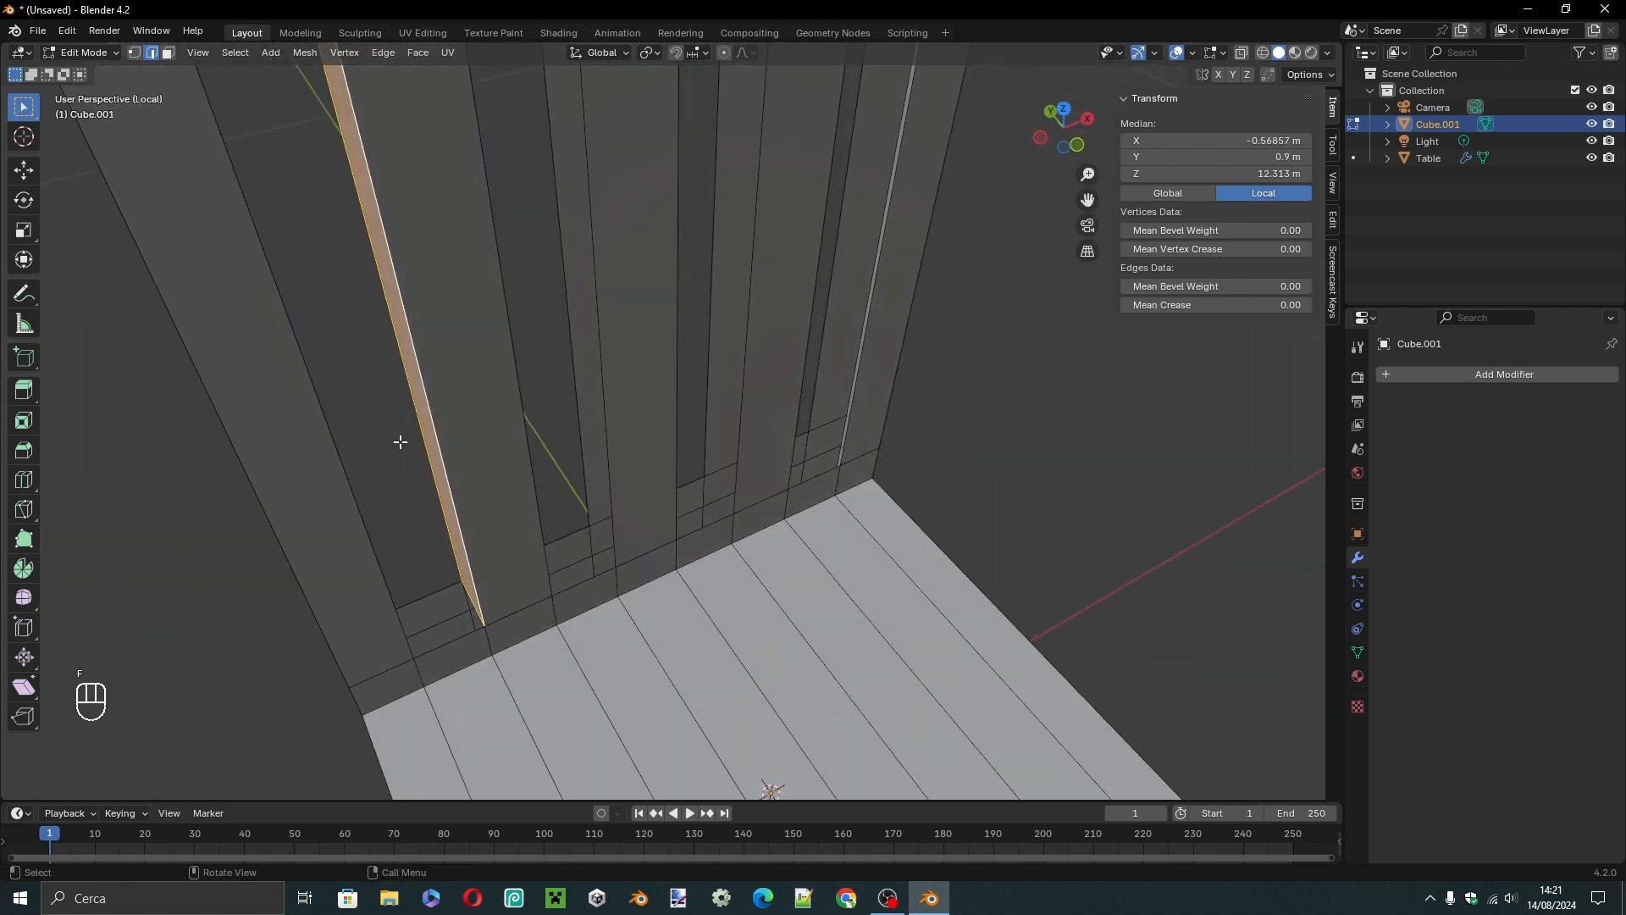
pyautogui.click(435, 590)
pyautogui.keyDown('shift'); pyautogui.click(453, 639); pyautogui.keyUp('shift')
pyautogui.press('f')
# Fill more of the backrest slots' open inner walls with faces between their front and back edges.
pyautogui.moveTo(453, 639); pyautogui.dragTo(474, 373, button='middle')
pyautogui.scroll(5, 628, 218)
pyautogui.scroll(-5, 628, 218)
pyautogui.click(641, 526)
pyautogui.keyDown('shift'); pyautogui.click(630, 567); pyautogui.keyUp('shift')
pyautogui.moveTo(628, 254)
pyautogui.mouseDown(button='middle')
pyautogui.moveTo(637, 516)
pyautogui.moveTo(595, 428)
pyautogui.moveTo(650, 246)
pyautogui.mouseUp(button='middle')
pyautogui.press('f')
pyautogui.click(596, 428)
pyautogui.click(650, 246)
pyautogui.click(805, 316)
pyautogui.press('f')
# Return to Object Mode, deselect the chair and leave local view to show the table again.
pyautogui.moveTo(805, 316); pyautogui.dragTo(508, 322, button='middle')
pyautogui.scroll(-4, 688, 346)
pyautogui.press('Tab')
pyautogui.click(866, 511)
pyautogui.moveTo(866, 512); pyautogui.dragTo(1220, 566, button='middle')
pyautogui.scroll(-3, 1026, 564)
pyautogui.moveTo(1027, 569); pyautogui.dragTo(796, 564, button='middle')
pyautogui.press('KP_Divide')
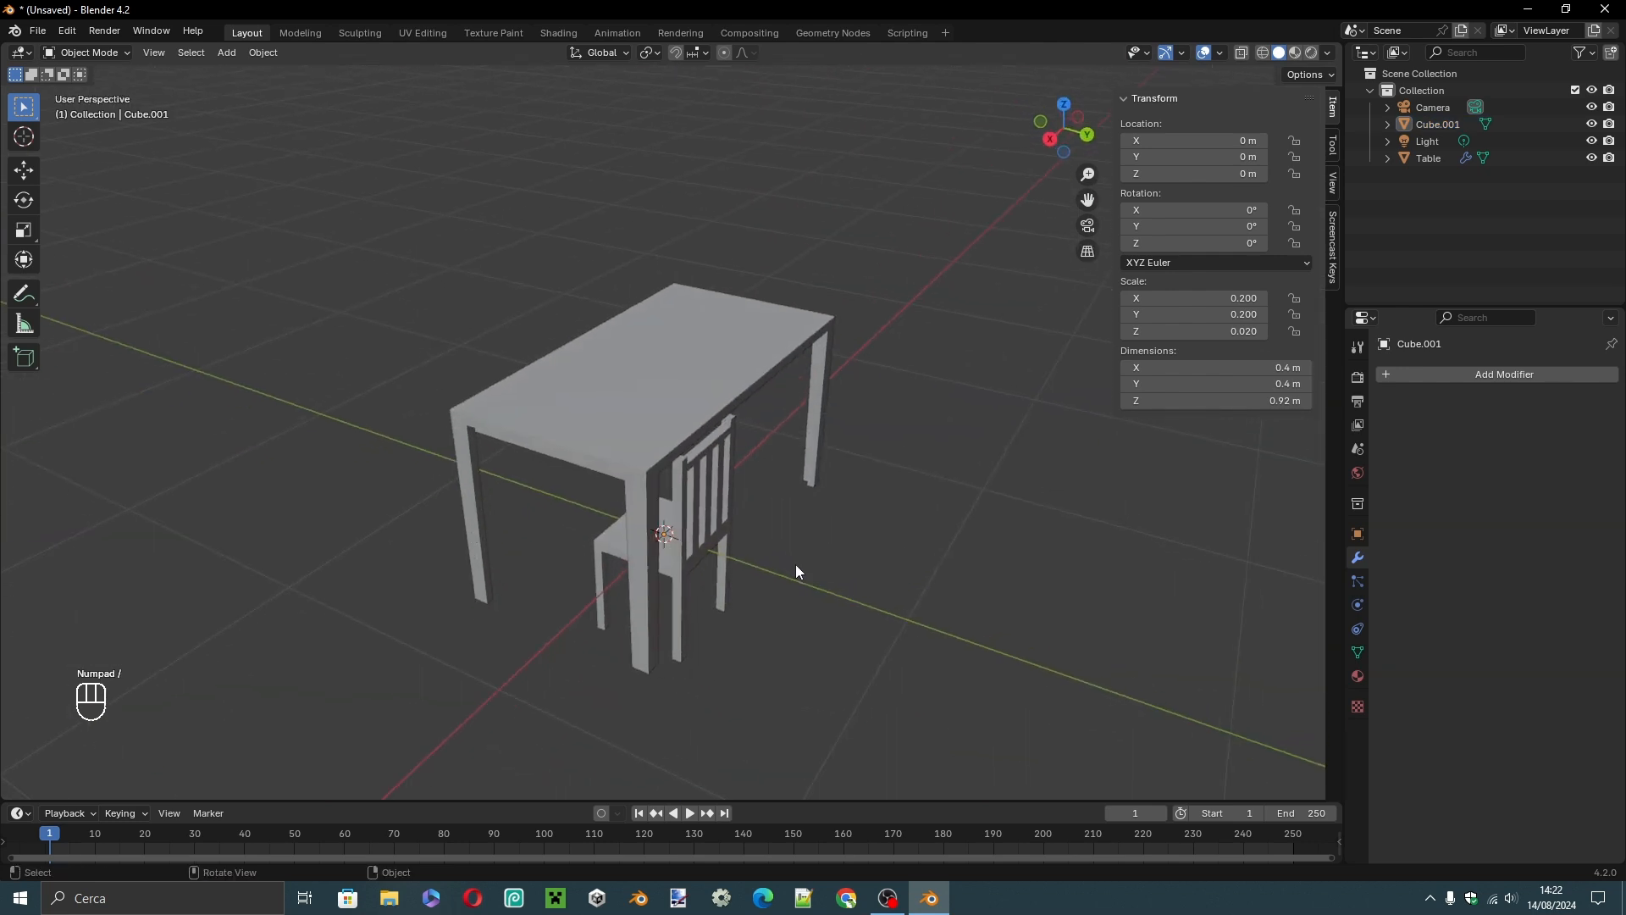
pyautogui.scroll(-3, 698, 536)
# Raise the chair along Z until its feet rest on the ground line, and move it along Y toward the table's positive-Y side.
pyautogui.click(710, 505)
pyautogui.press('KP_3')
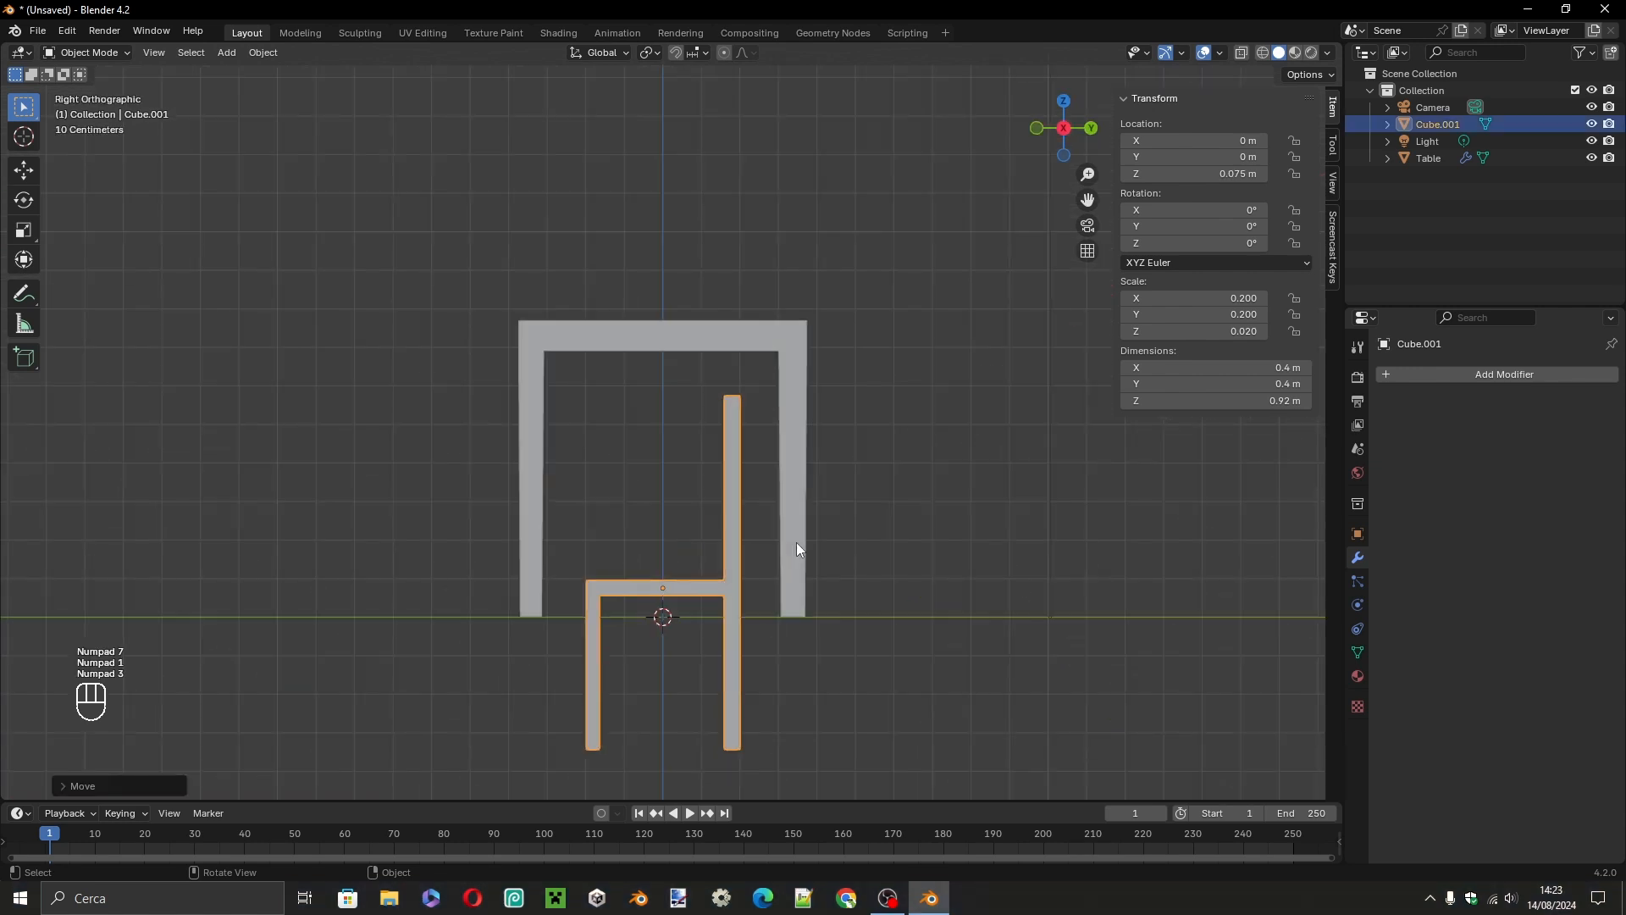
pyautogui.scroll(-2, 796, 542)
pyautogui.press('g')
pyautogui.press('z')
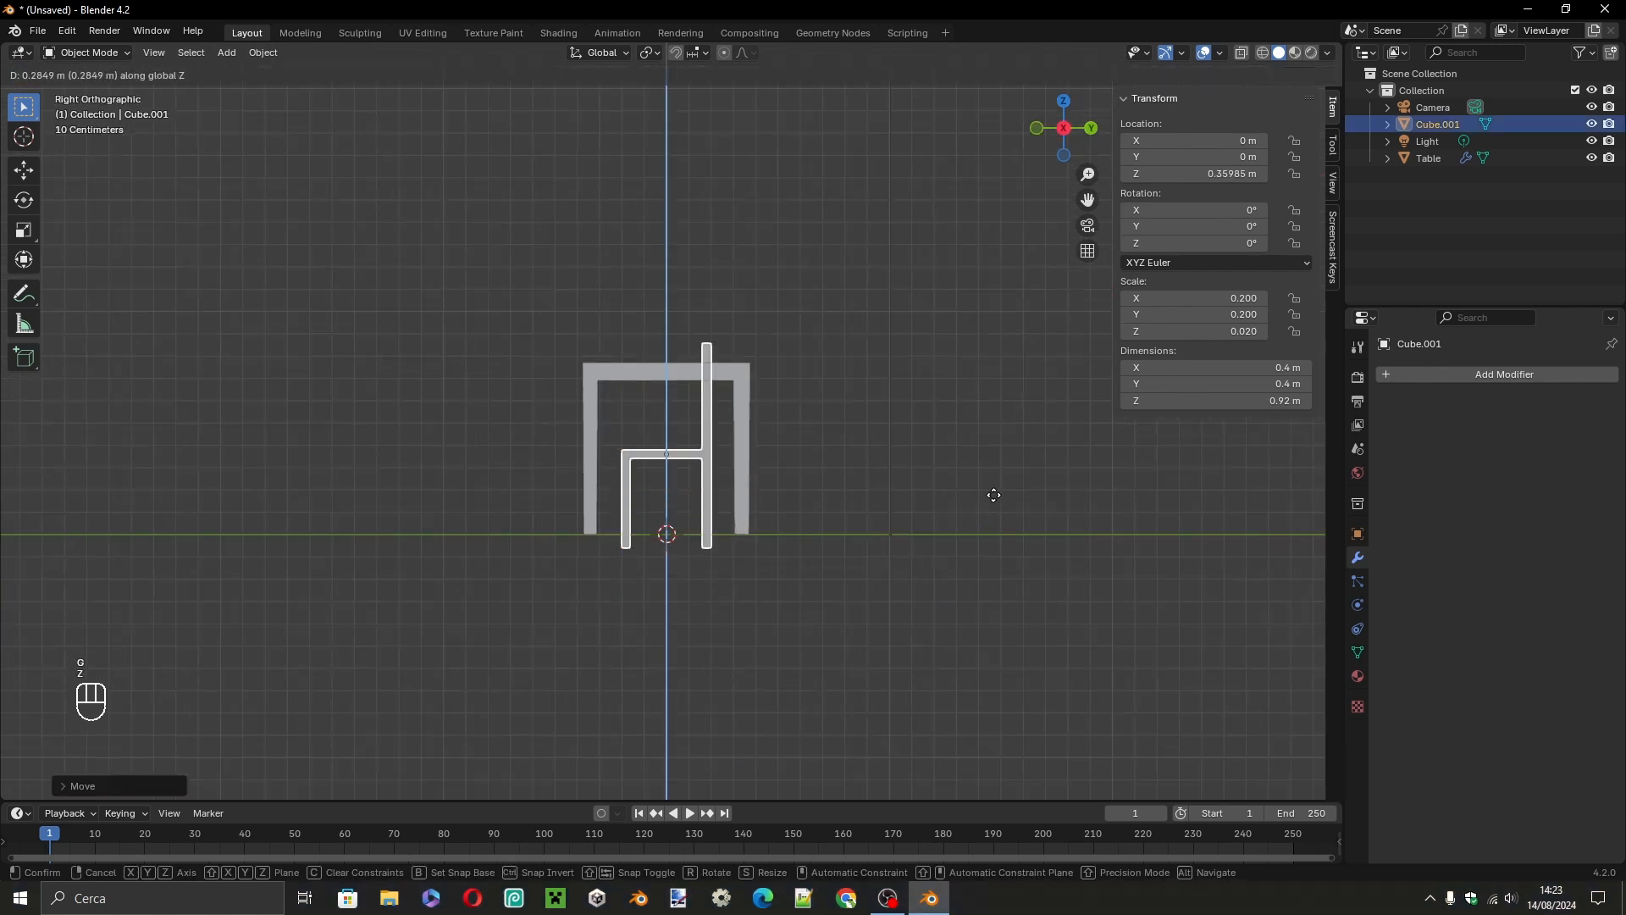
pyautogui.click(989, 481)
pyautogui.press('g')
pyautogui.press('y')
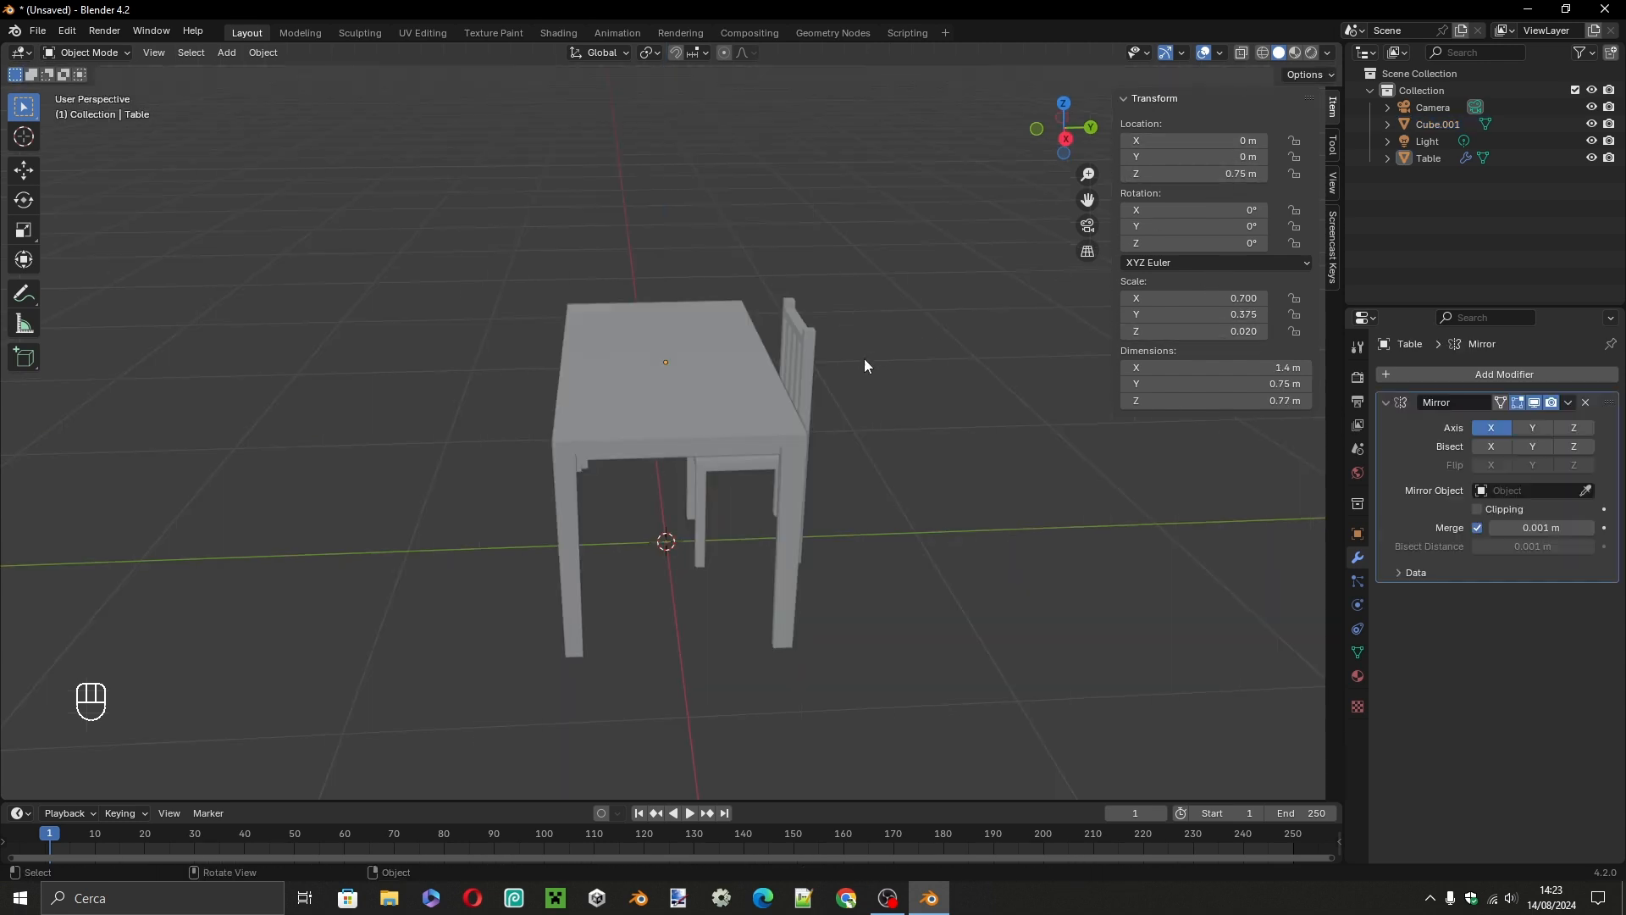
# Select the table and apply all its transforms.
pyautogui.click(667, 371)
pyautogui.moveTo(668, 371); pyautogui.dragTo(845, 503, button='middle')
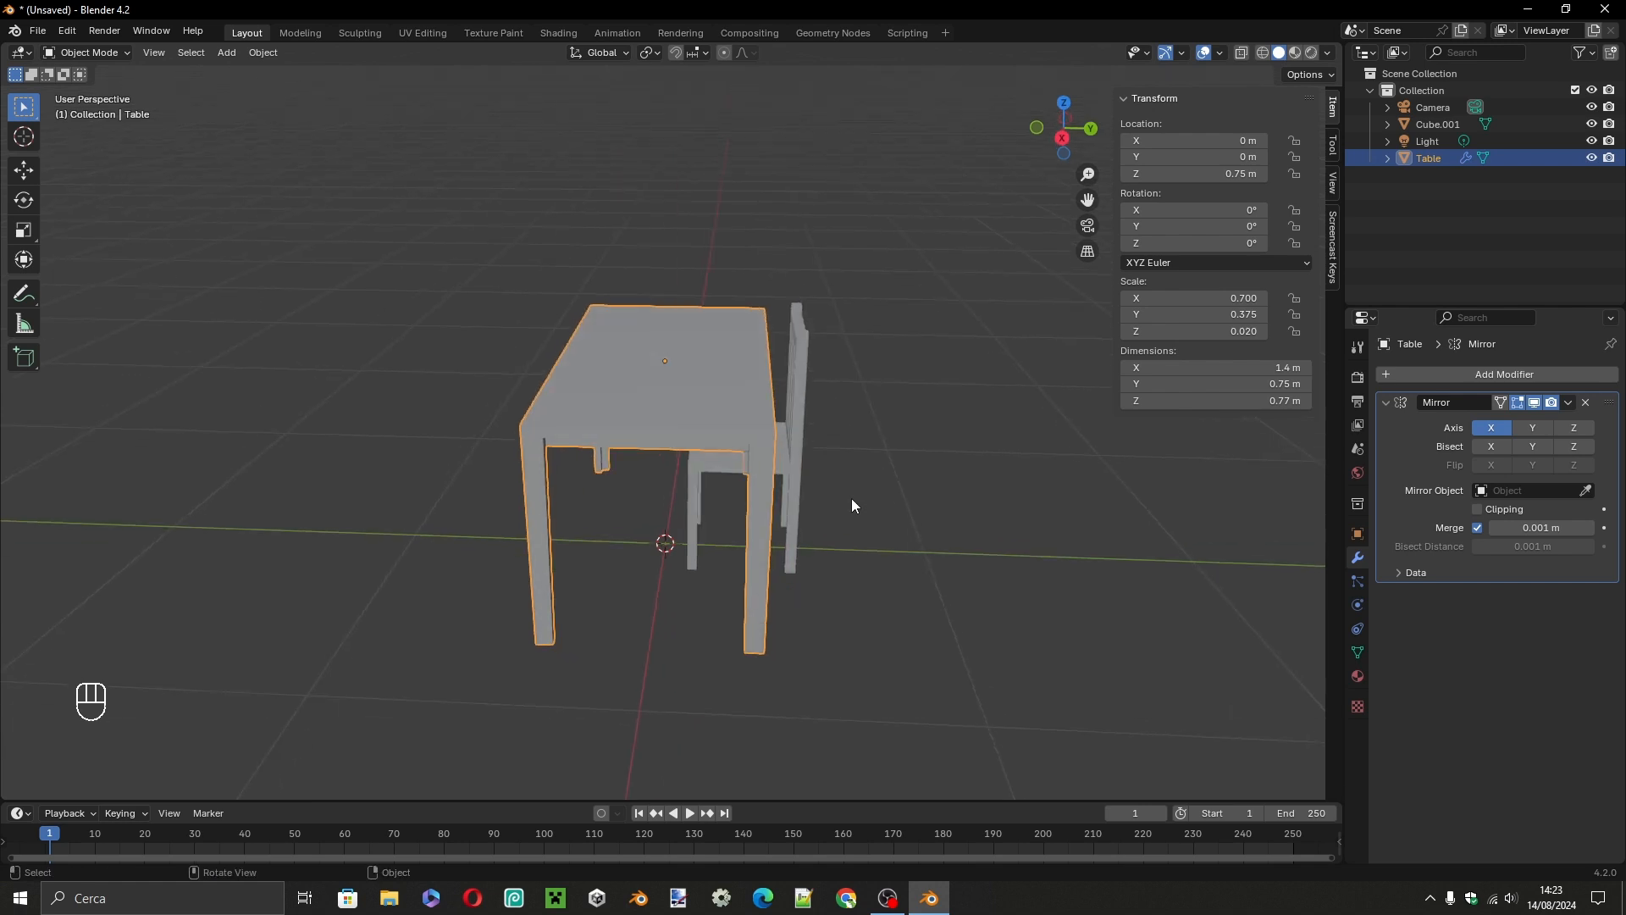
pyautogui.hotkey('ctrl', 'a')
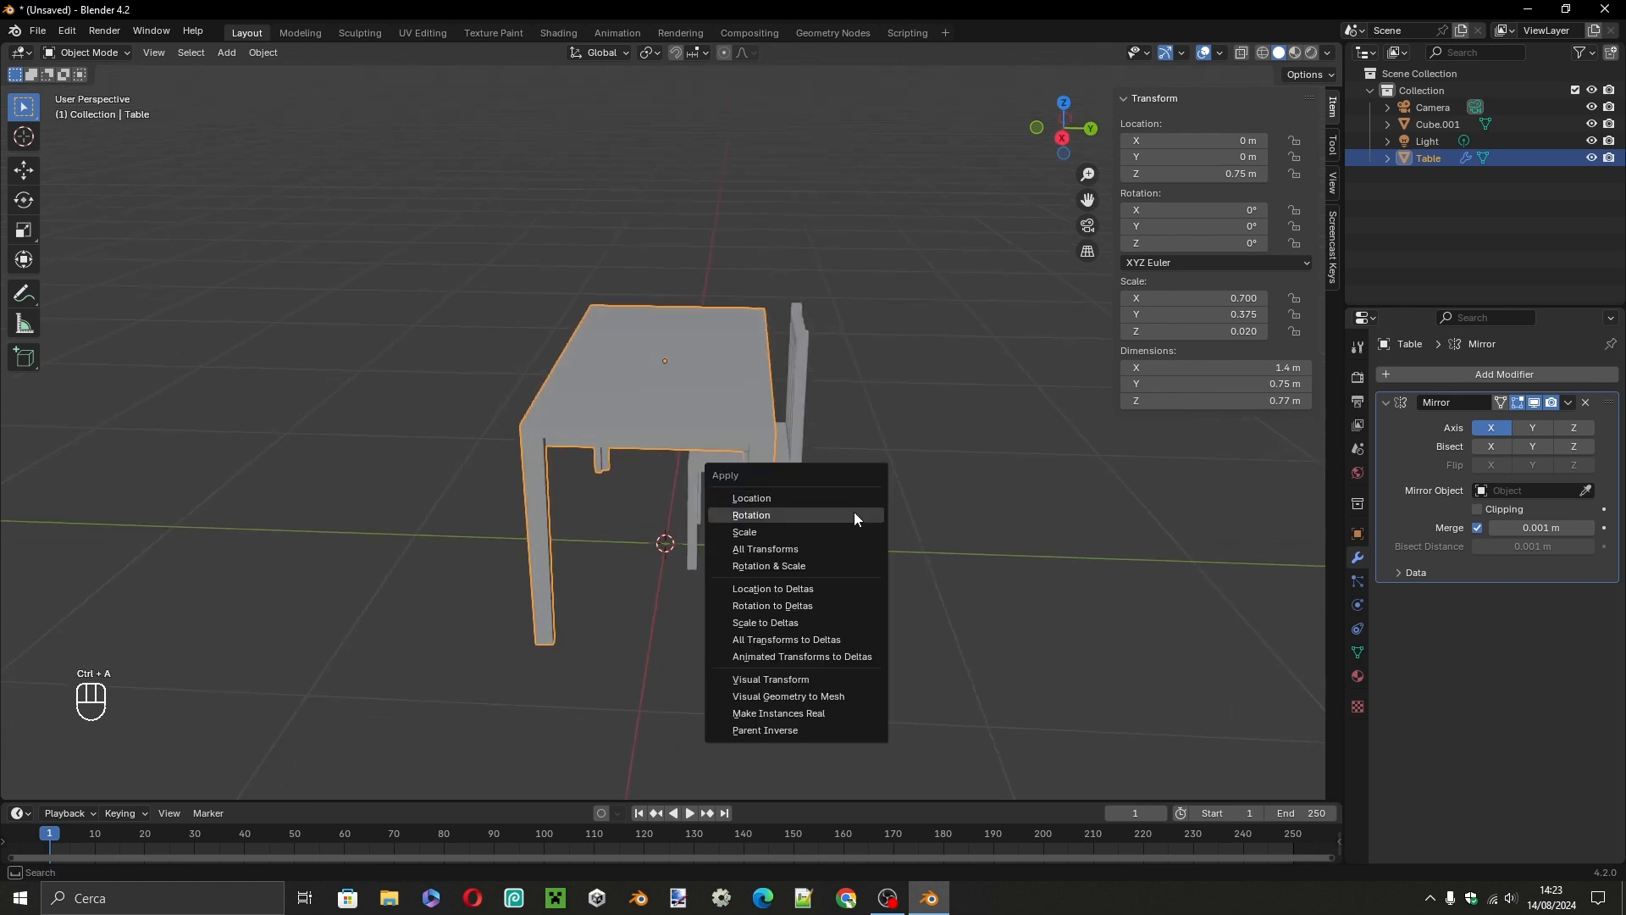
pyautogui.click(825, 552)
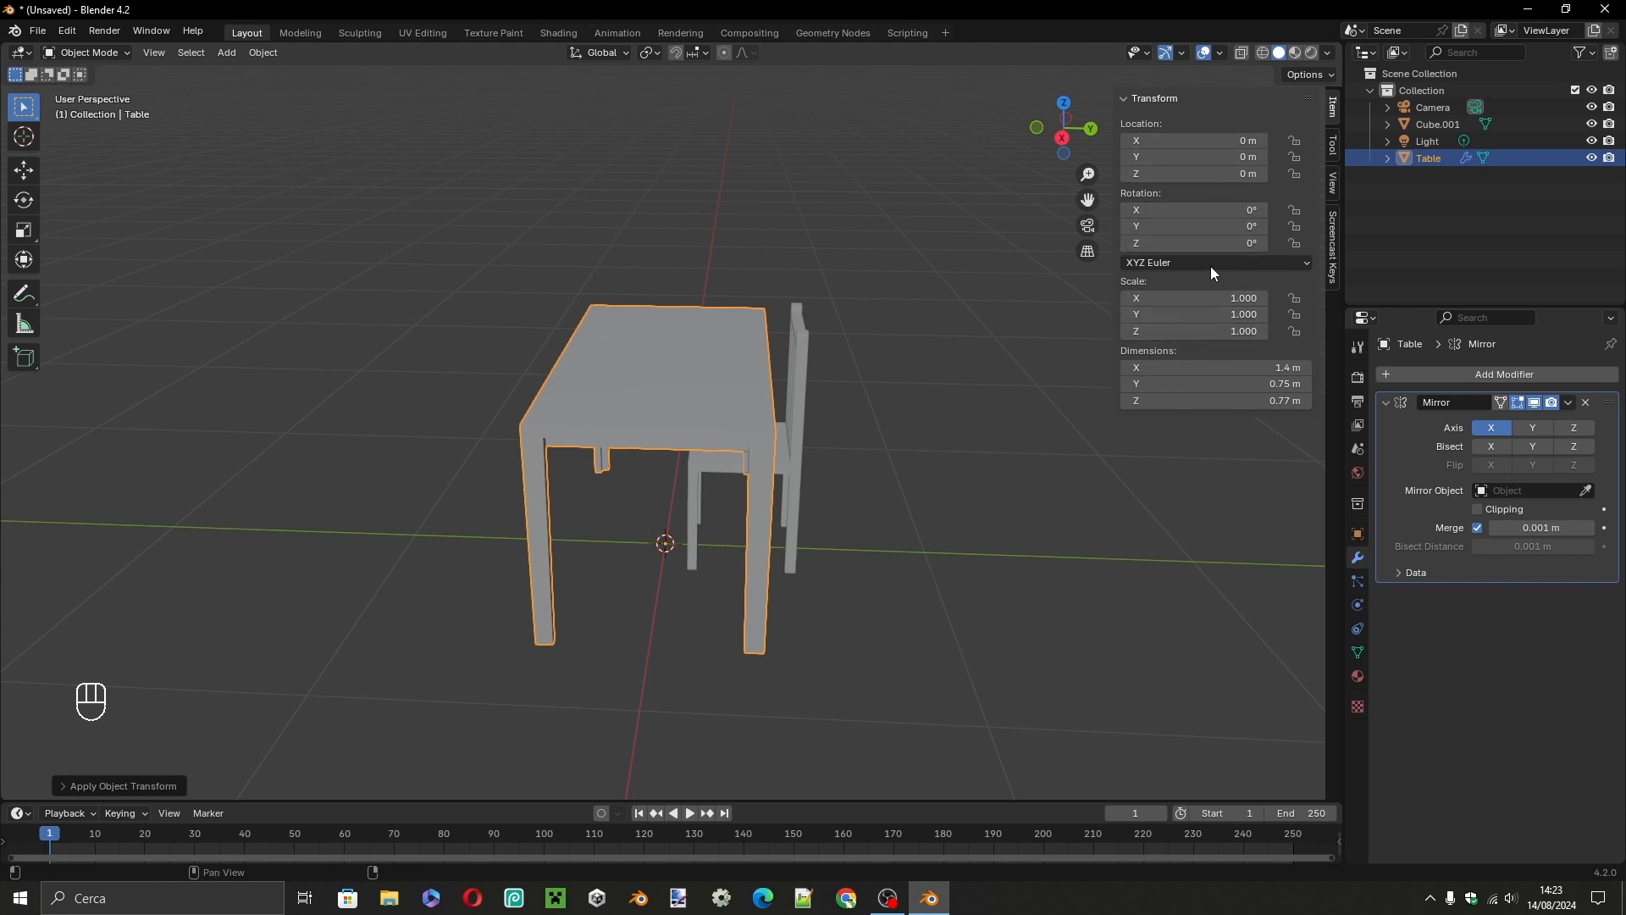
# Select the chair, apply all its transforms and deselect it.
pyautogui.moveTo(874, 483); pyautogui.dragTo(796, 419, button='middle')
pyautogui.click(783, 476)
pyautogui.moveTo(811, 512); pyautogui.dragTo(816, 543, button='middle')
pyautogui.hotkey('ctrl', 'a')
pyautogui.click(817, 555)
pyautogui.click(894, 596)
pyautogui.moveTo(895, 597); pyautogui.dragTo(908, 566, button='middle')
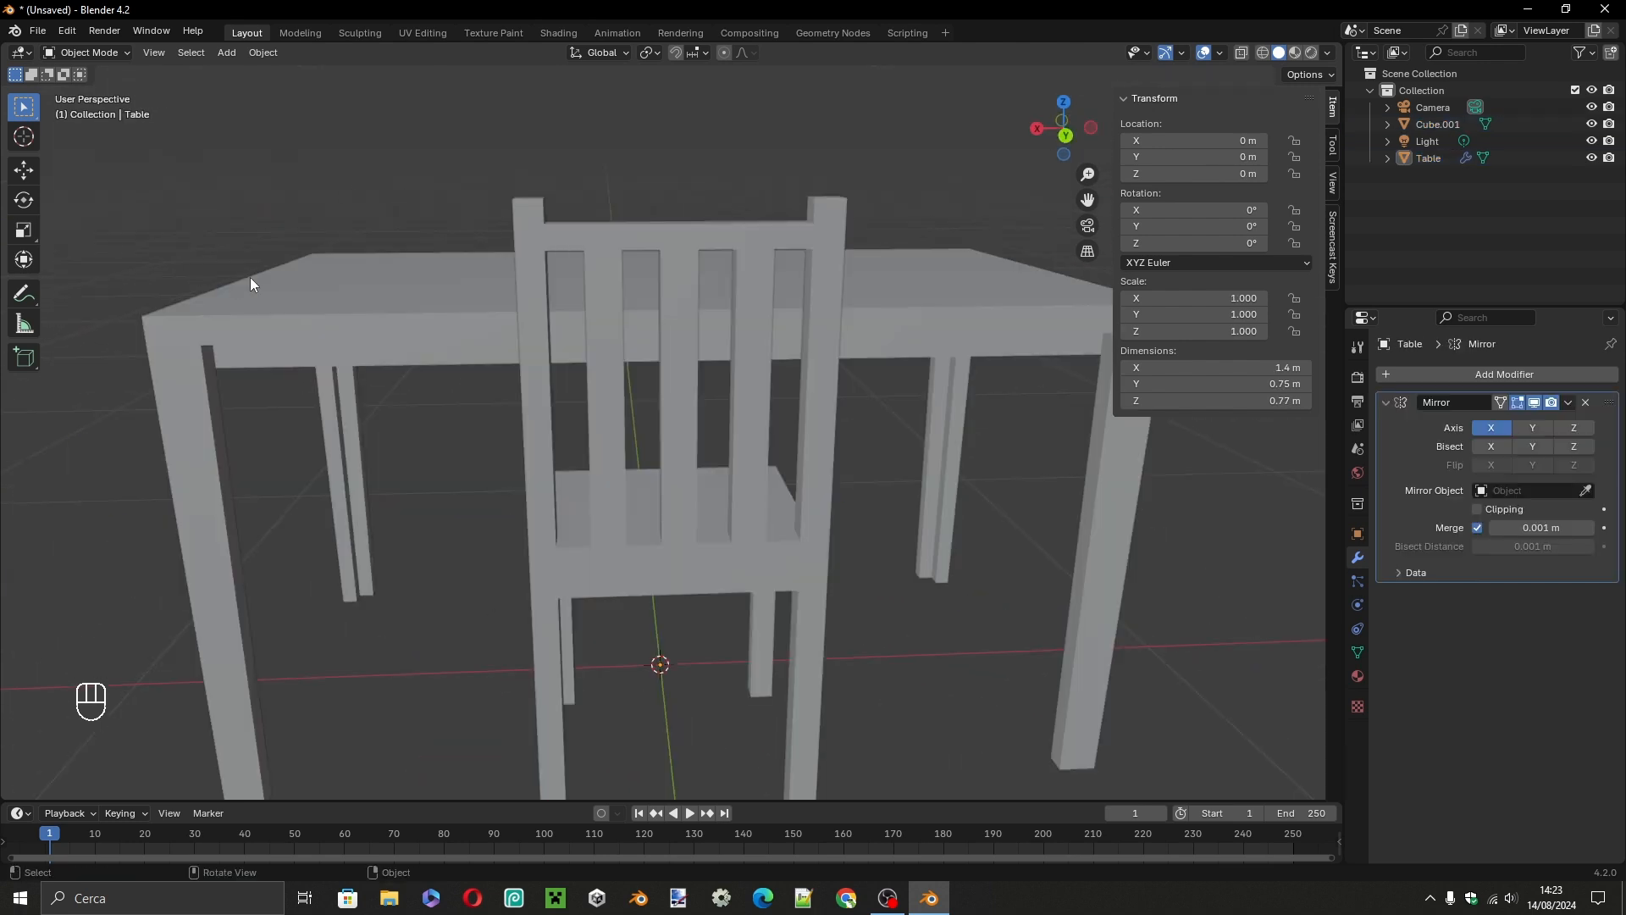
# Create a new material on the table and give it a dark orange-brown Base Color with hue 0.034 and saturation 0.977.
pyautogui.click(337, 335)
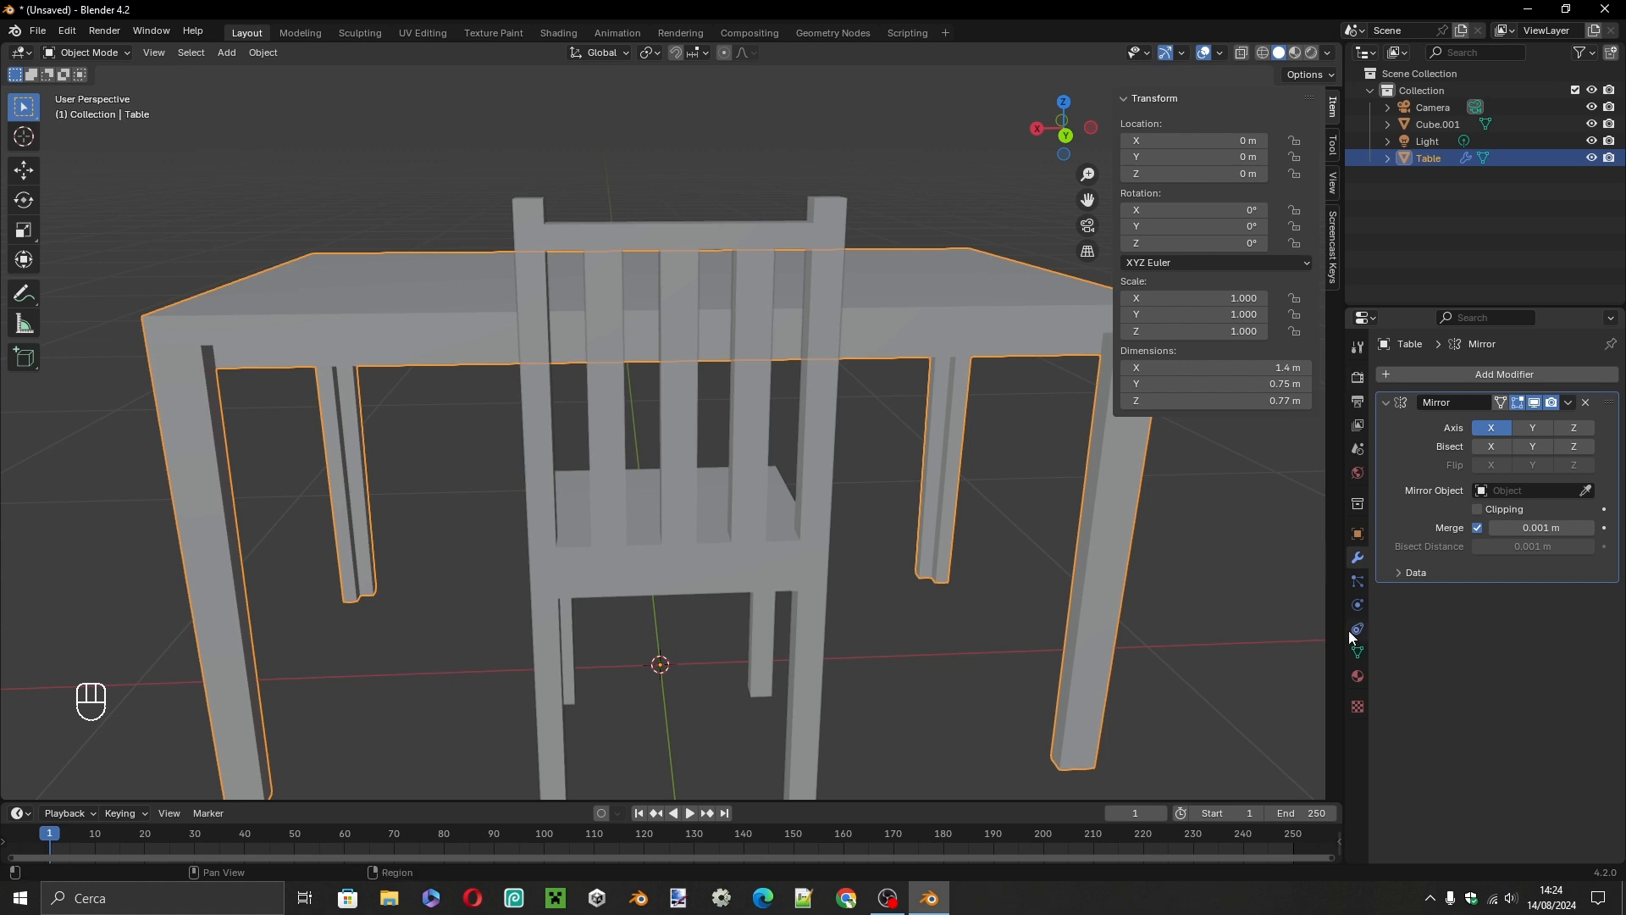
pyautogui.click(1356, 675)
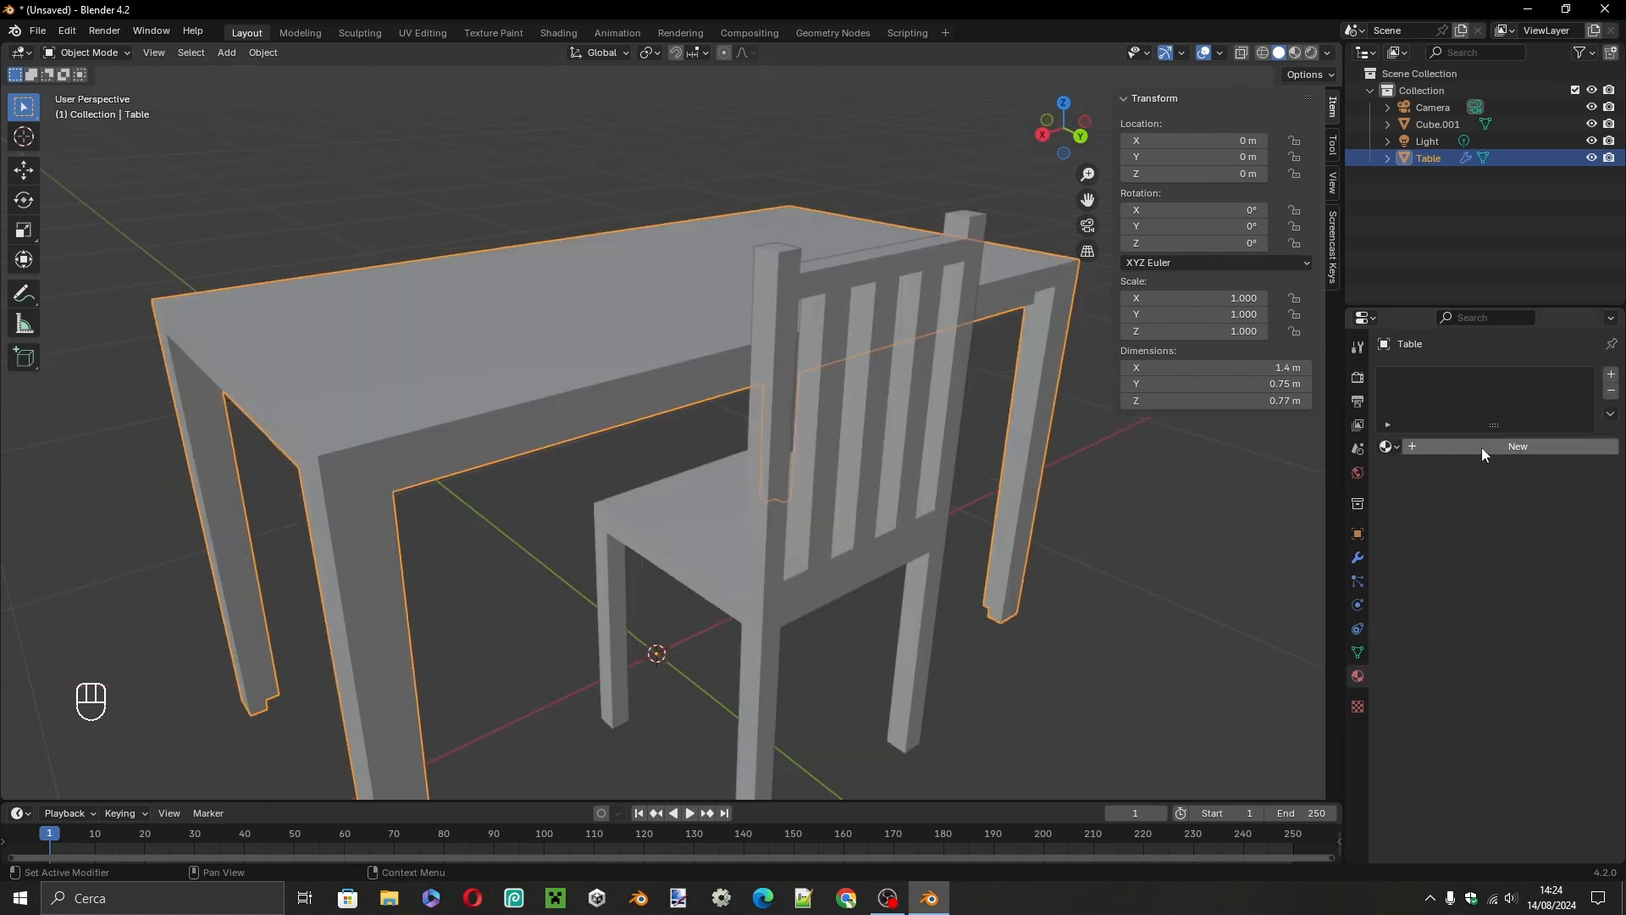
pyautogui.click(1482, 447)
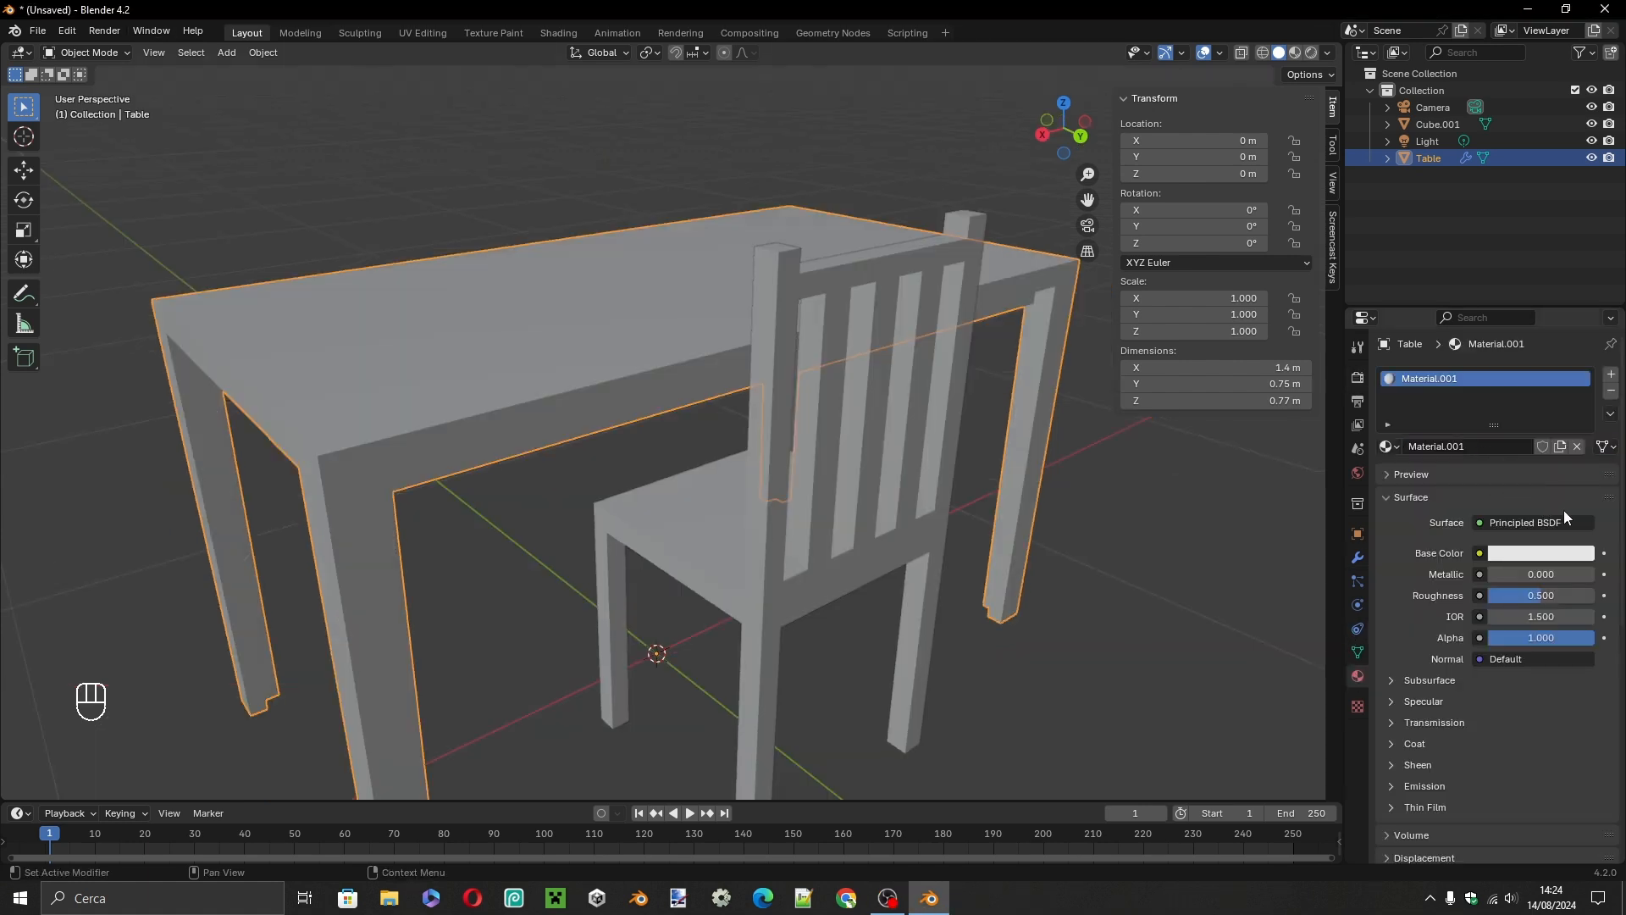
pyautogui.click(1543, 555)
pyautogui.moveTo(1513, 363); pyautogui.dragTo(1459, 422)
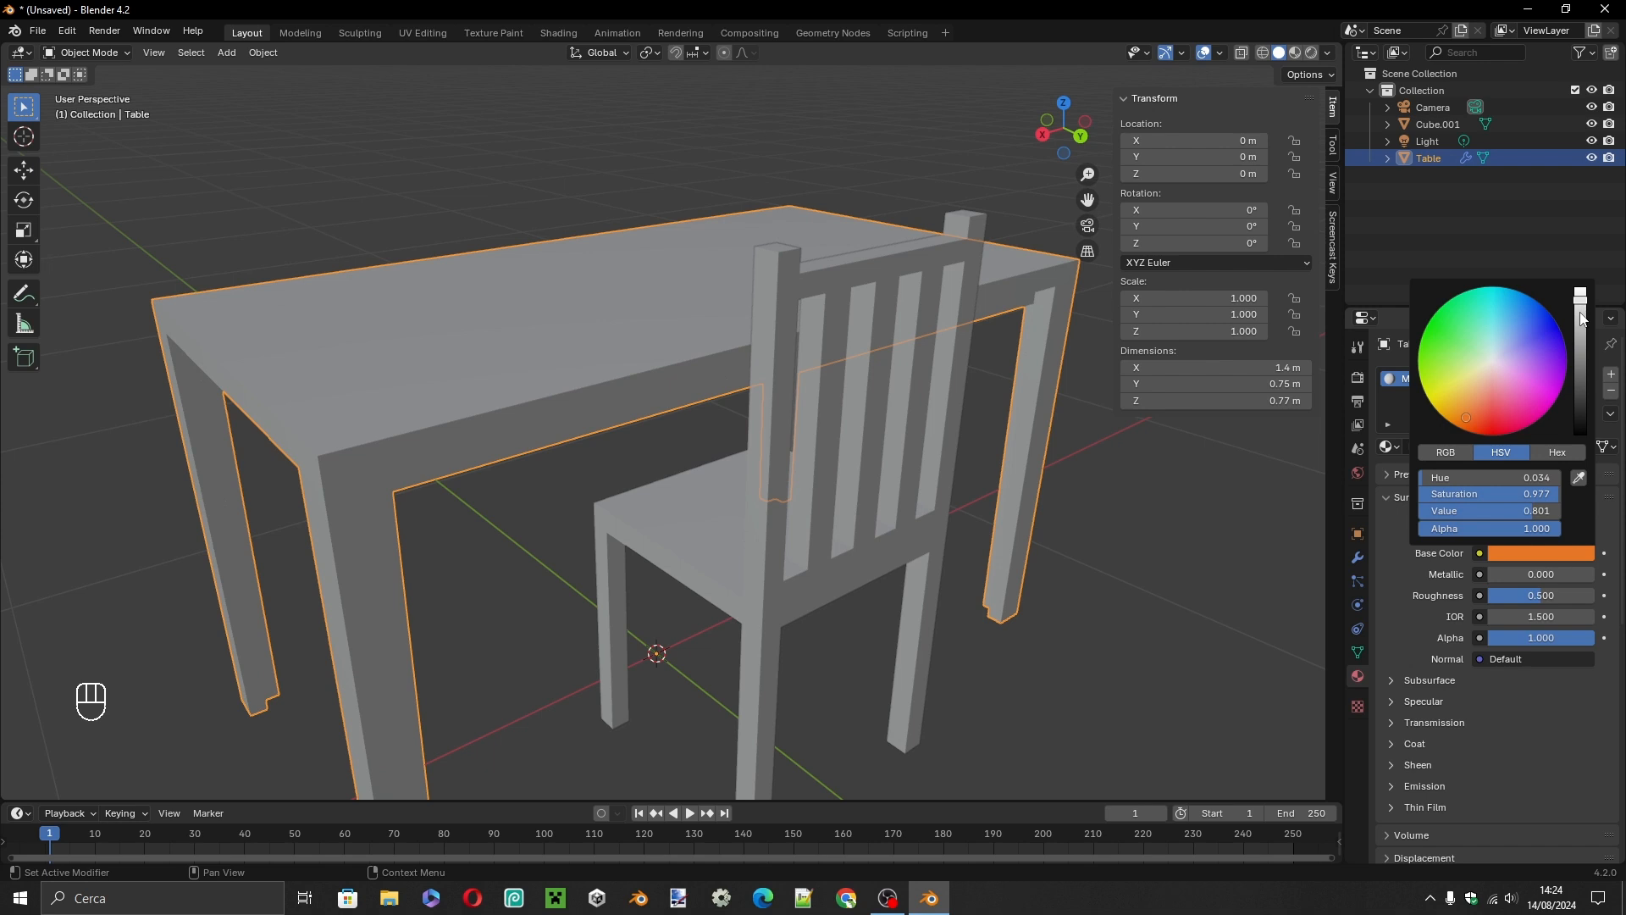
pyautogui.moveTo(1581, 315); pyautogui.dragTo(1580, 352)
pyautogui.click(1259, 652)
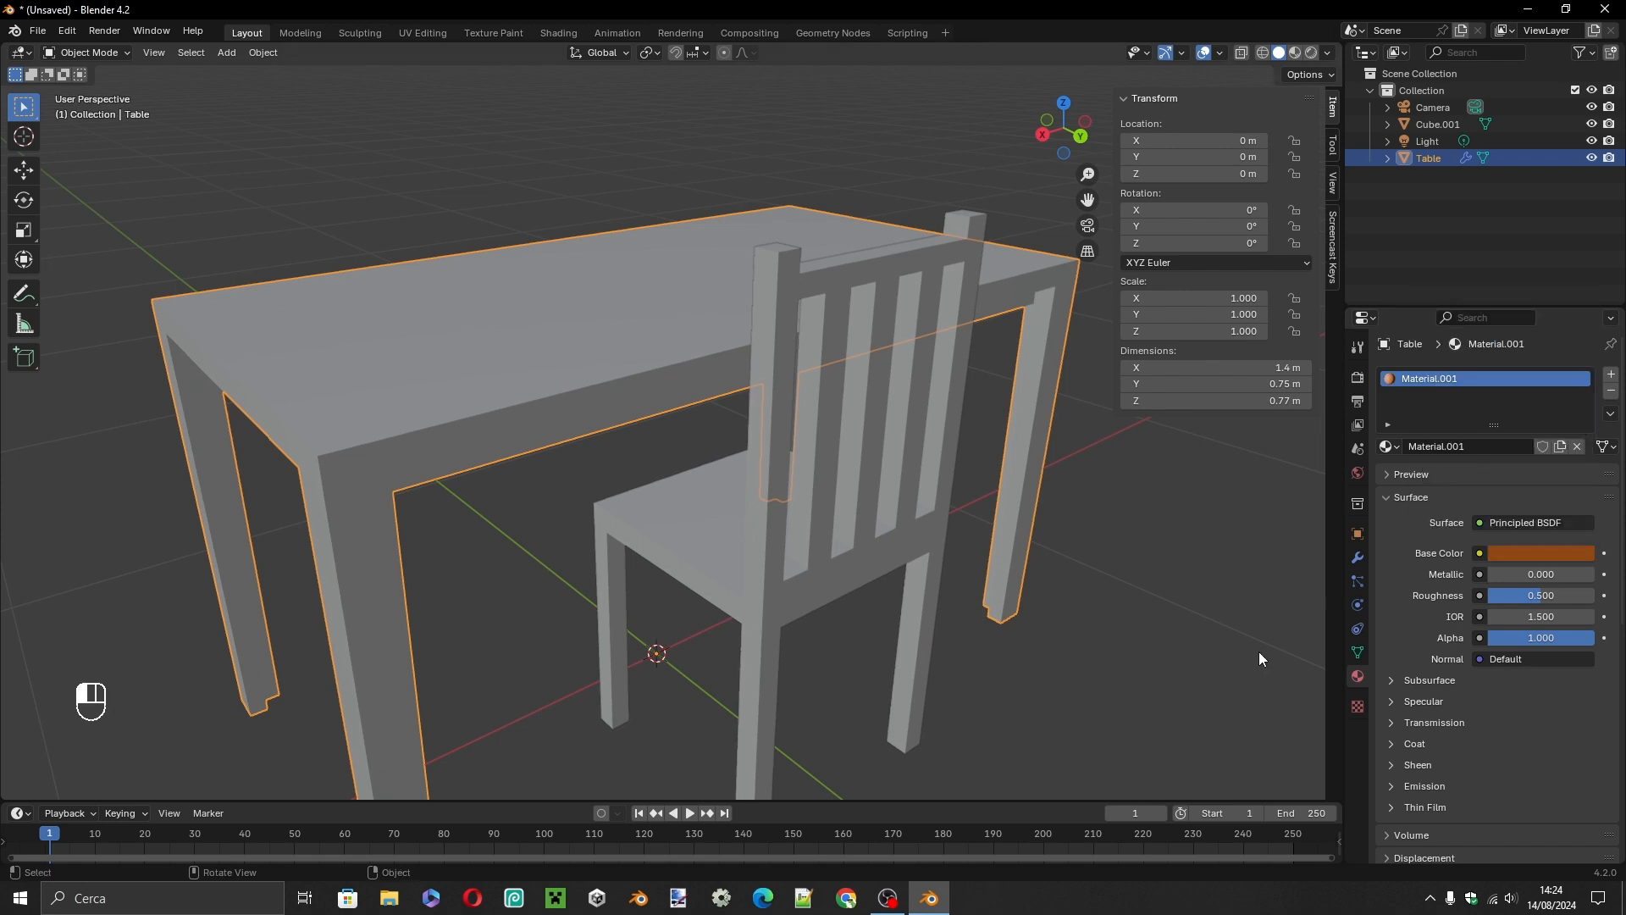
# Switch the viewport shading to Material Preview to view the coloured table.
pyautogui.scroll(-5, 805, 540)
pyautogui.moveTo(806, 540)
pyautogui.mouseDown(button='middle')
pyautogui.moveTo(734, 543)
pyautogui.moveTo(817, 525)
pyautogui.moveTo(760, 428)
pyautogui.mouseUp(button='middle')
pyautogui.press('z')
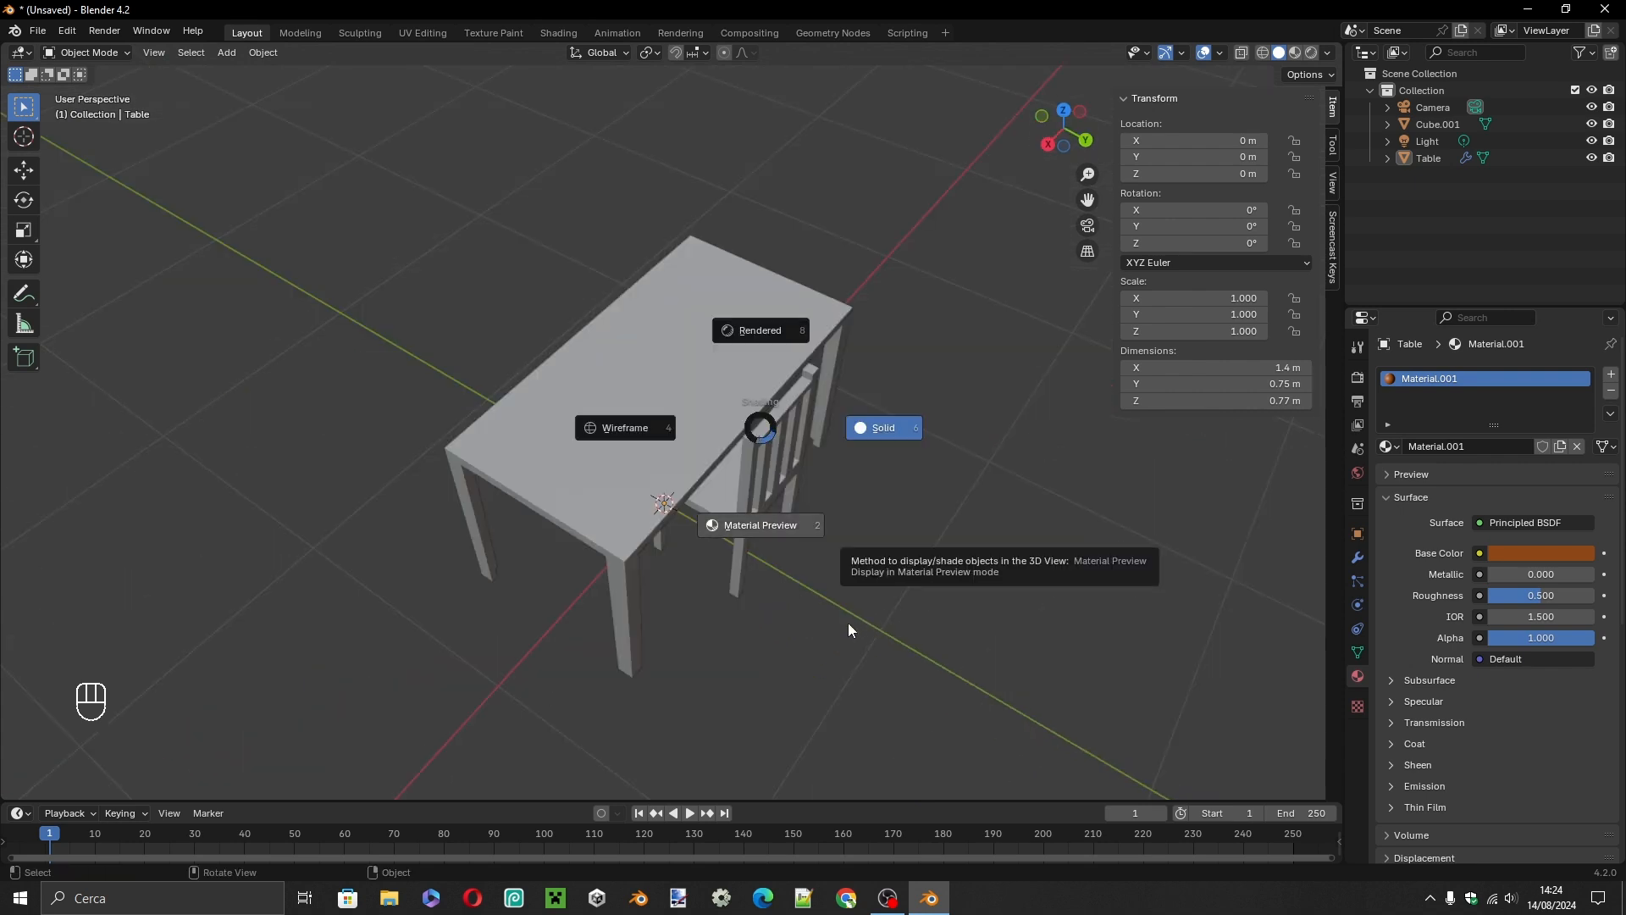
pyautogui.click(784, 621)
pyautogui.moveTo(824, 628); pyautogui.dragTo(659, 515, button='middle')
# Try the table material's Roughness close to 0, and set it to 1.000.
pyautogui.moveTo(1535, 597); pyautogui.dragTo(1489, 596)
pyautogui.moveTo(847, 338); pyautogui.dragTo(602, 664, button='middle')
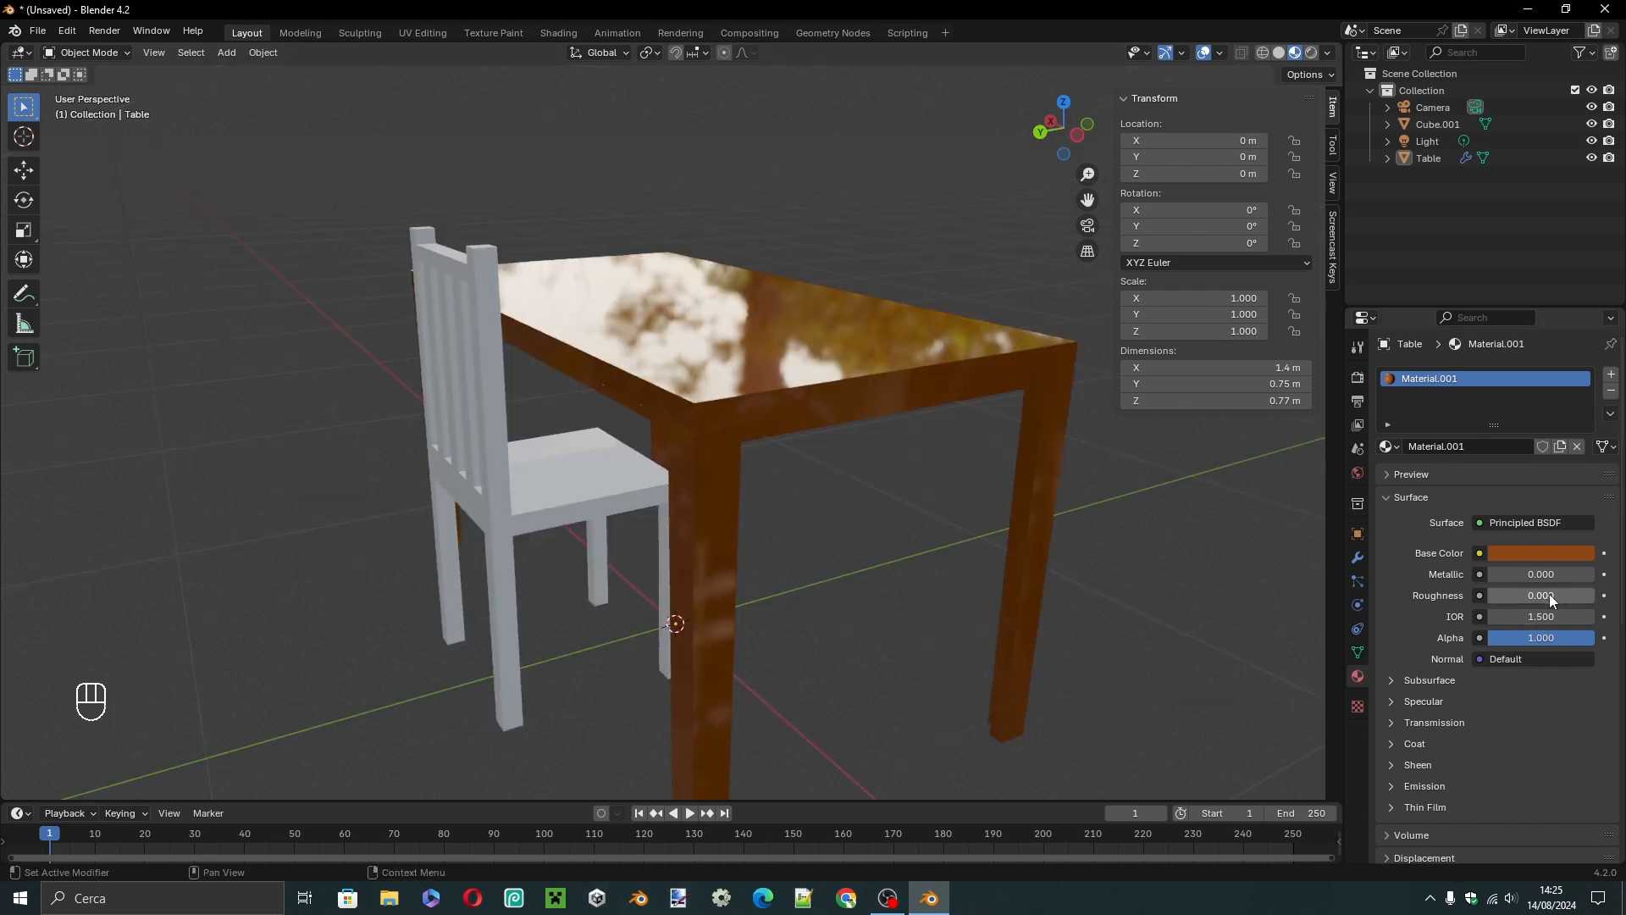
pyautogui.moveTo(1501, 596); pyautogui.dragTo(1596, 596)
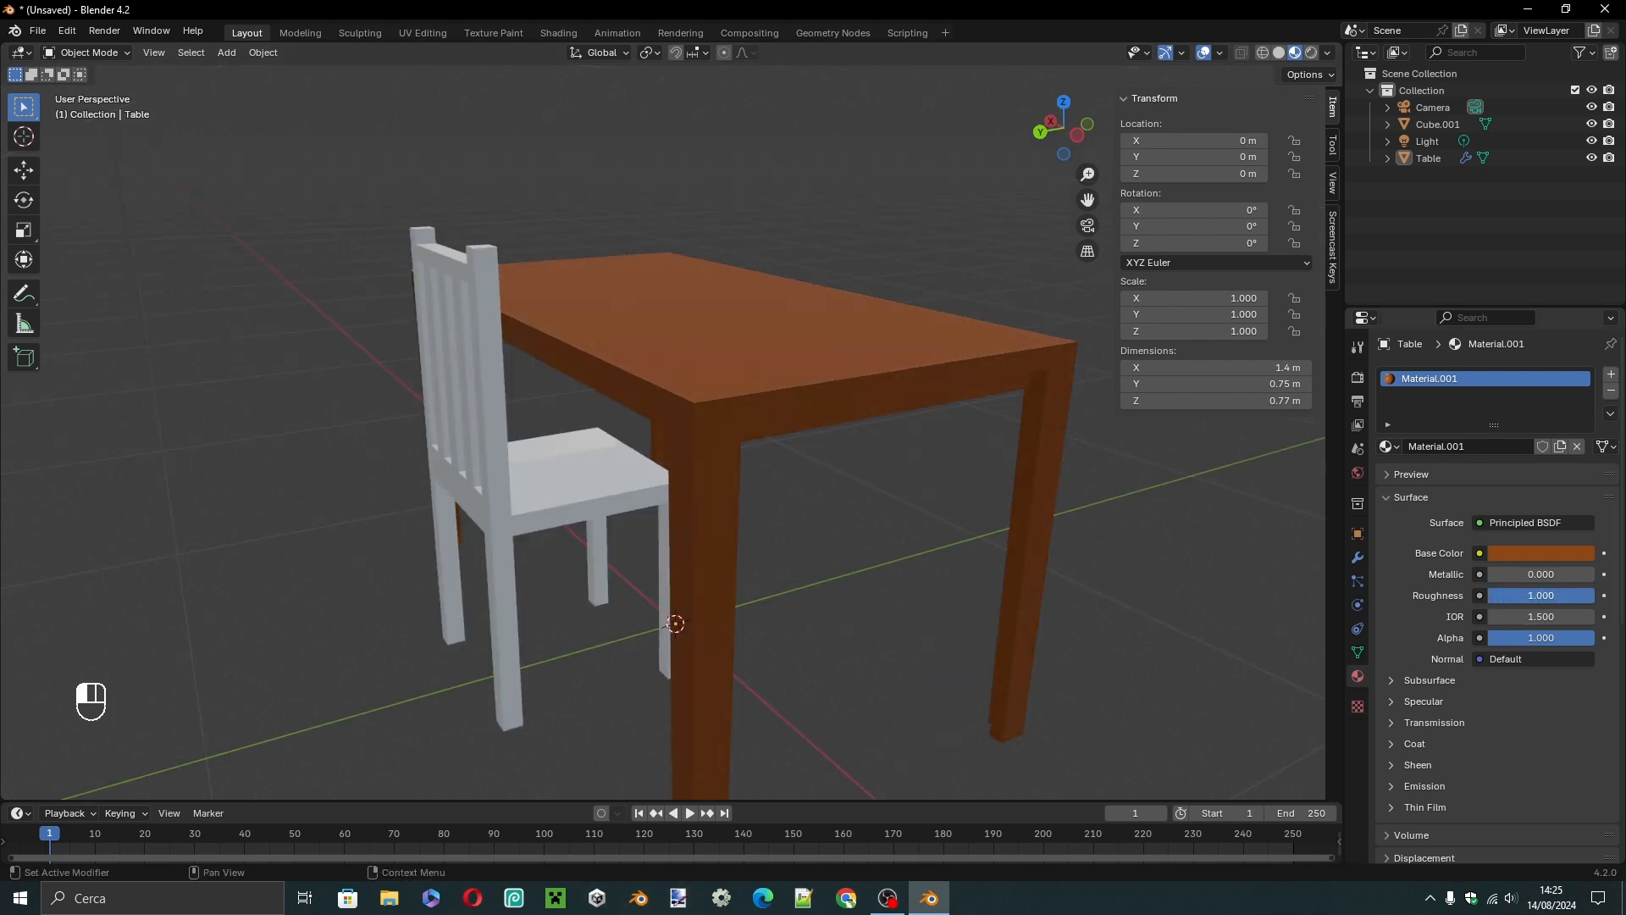
# Give the chair's material a dark brown Base Color with hue 0.043, saturation 0.945 and value 0.083.
pyautogui.moveTo(740, 501); pyautogui.dragTo(691, 508, button='middle')
pyautogui.click(691, 508)
pyautogui.click(1522, 554)
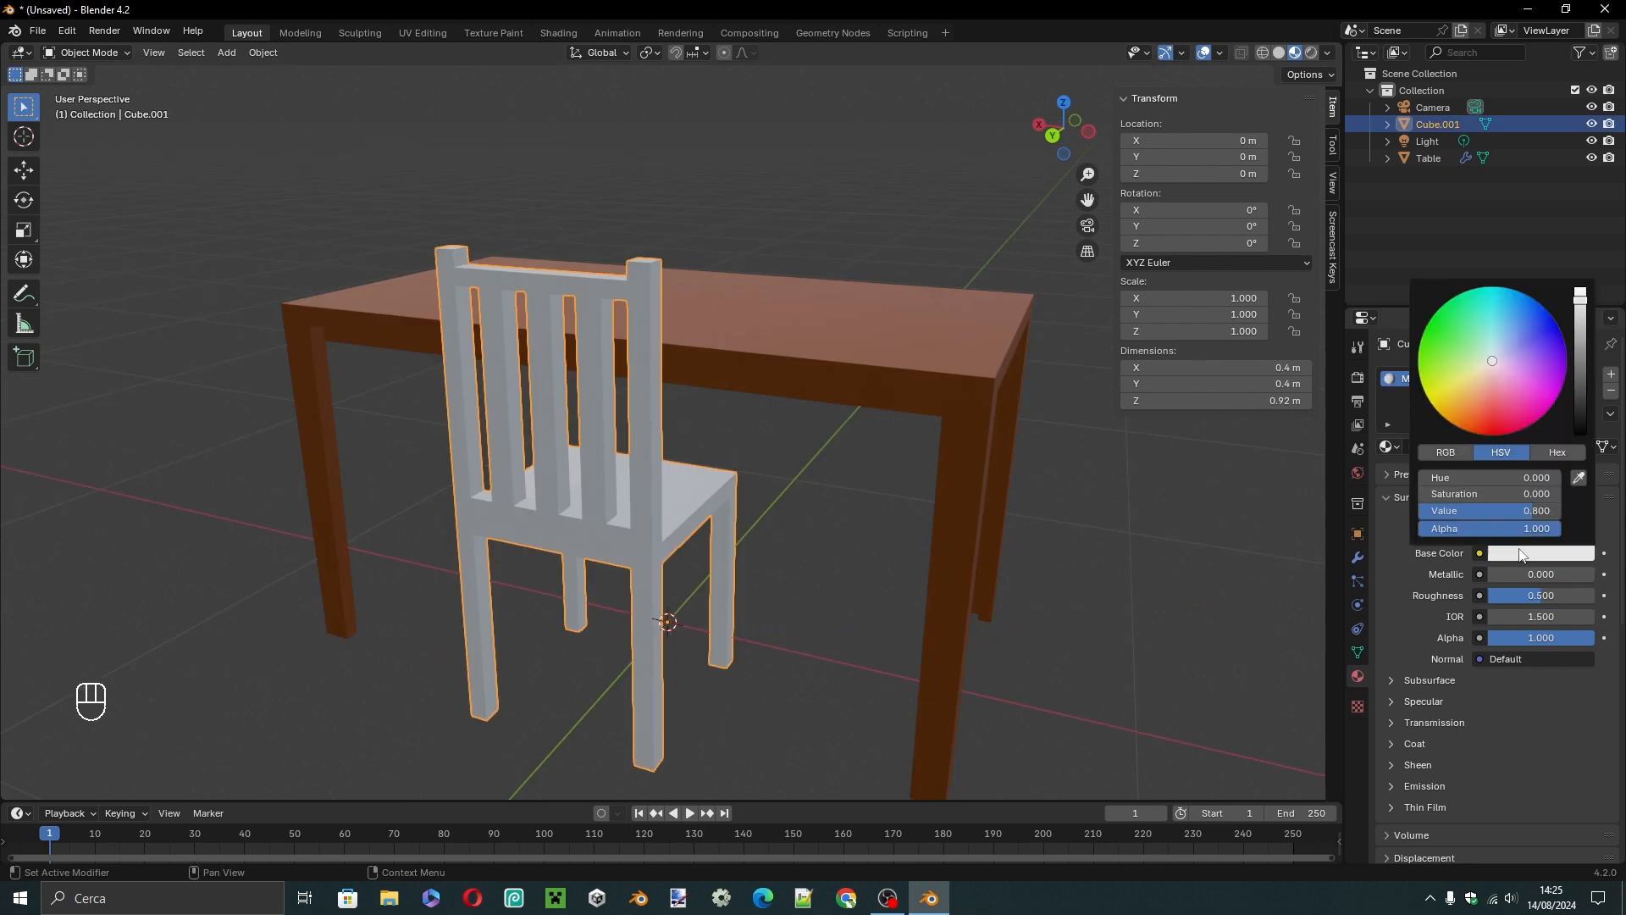
pyautogui.moveTo(1457, 424); pyautogui.dragTo(1465, 416)
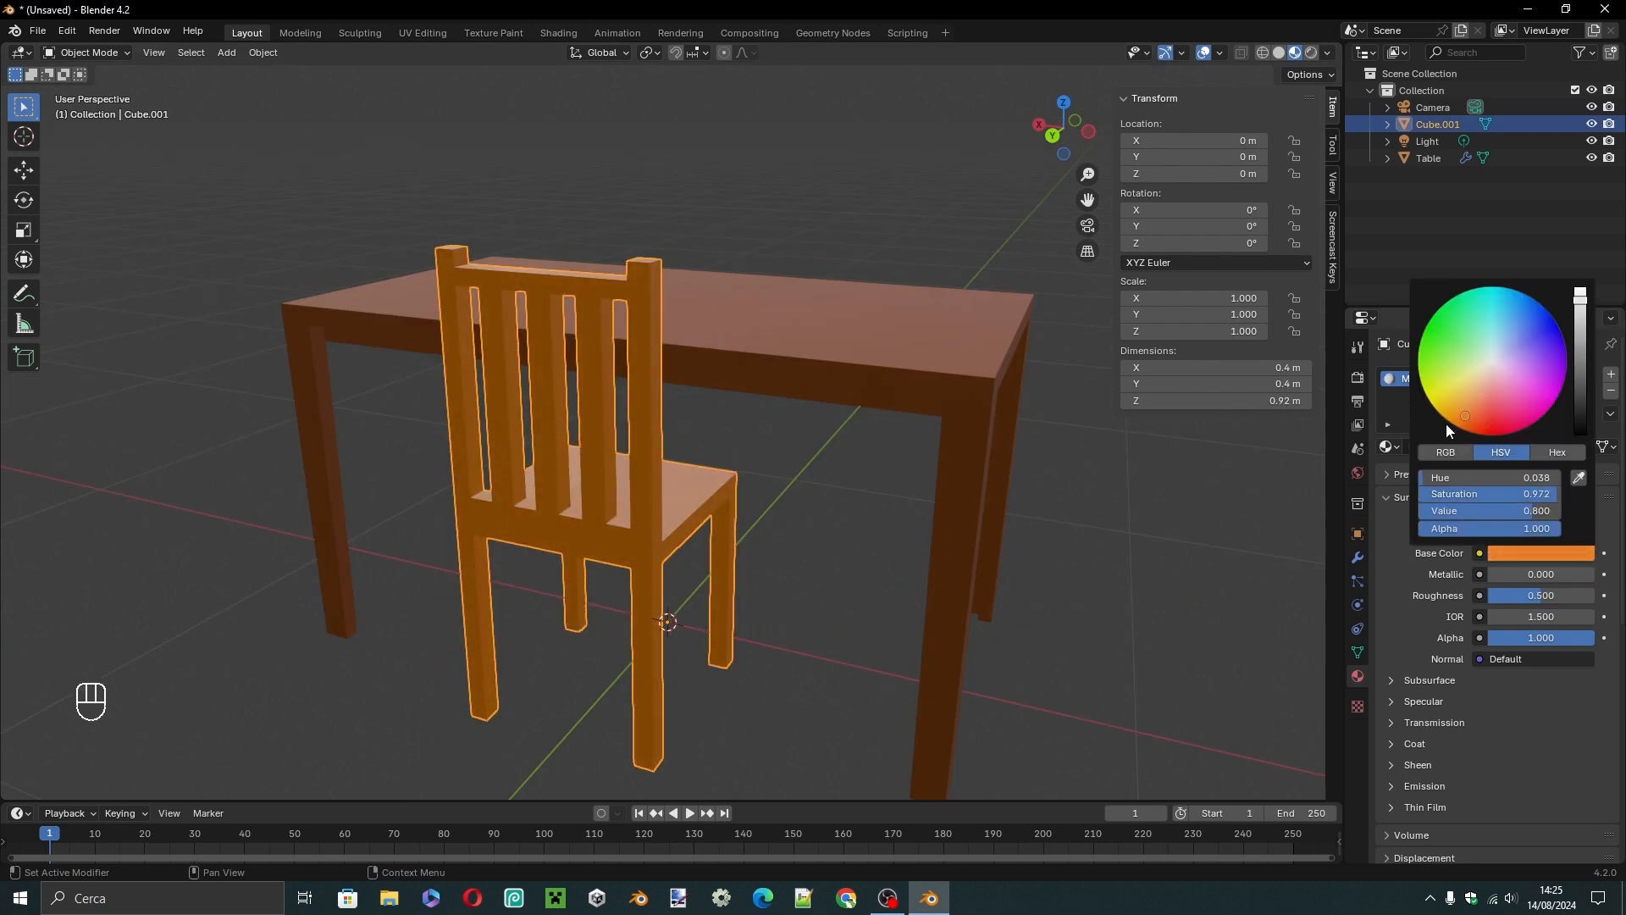
pyautogui.moveTo(1465, 510); pyautogui.dragTo(1363, 511)
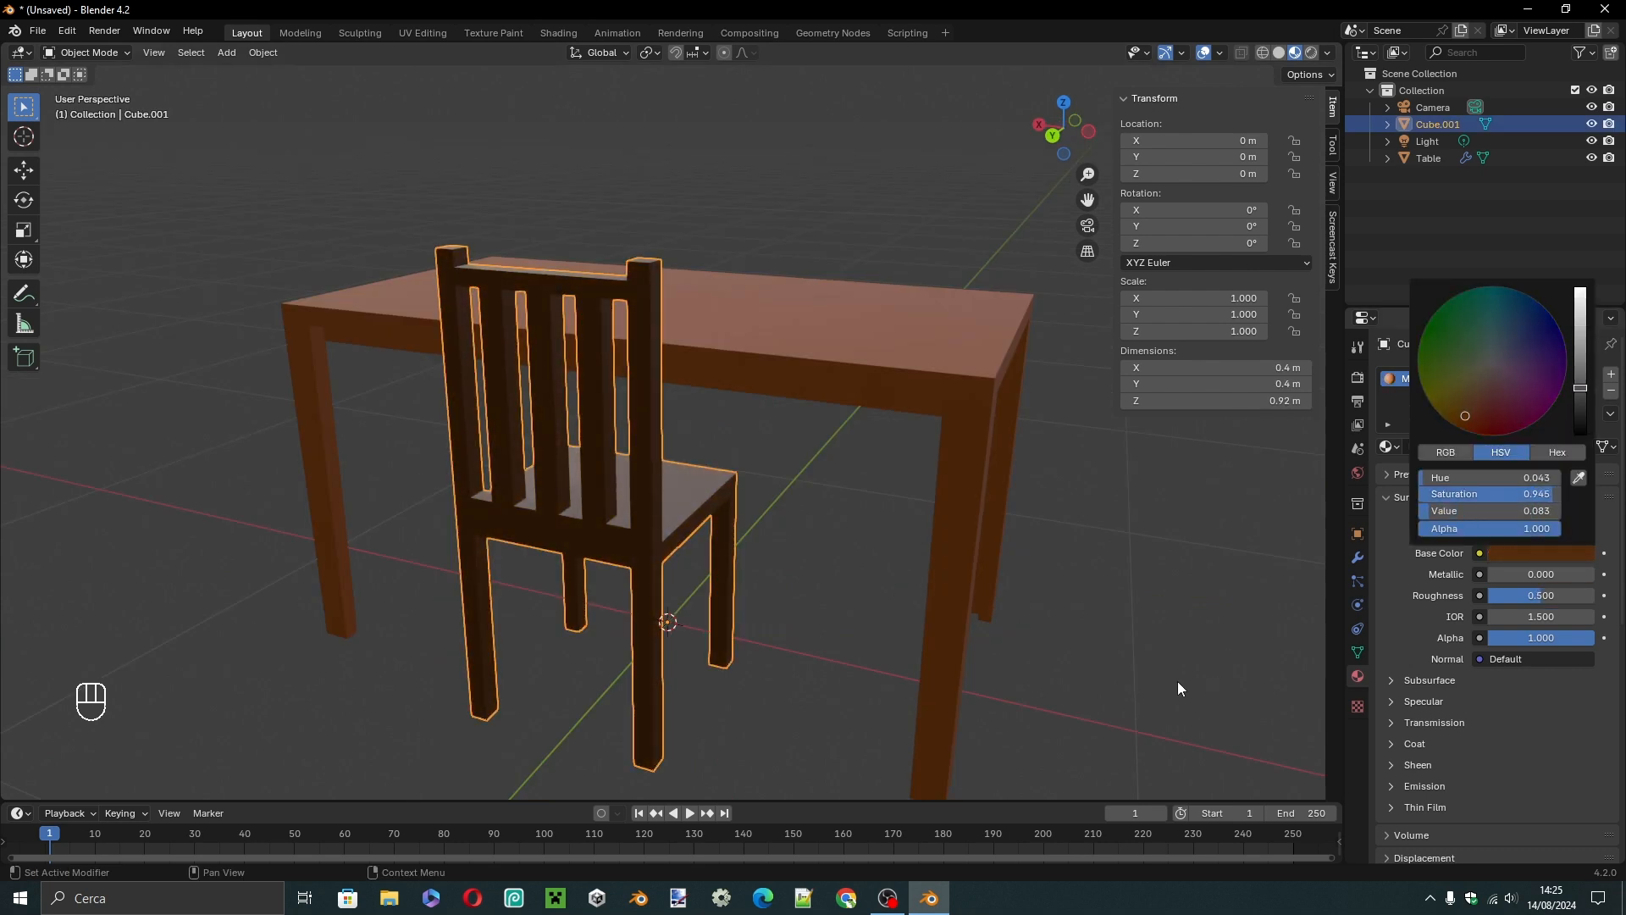
pyautogui.click(1137, 697)
# Set the chair material's Roughness to 0.776 and deselect the chair.
pyautogui.moveTo(350, 659); pyautogui.dragTo(742, 663, button='middle')
pyautogui.click(617, 517)
pyautogui.moveTo(917, 588); pyautogui.dragTo(881, 592, button='middle')
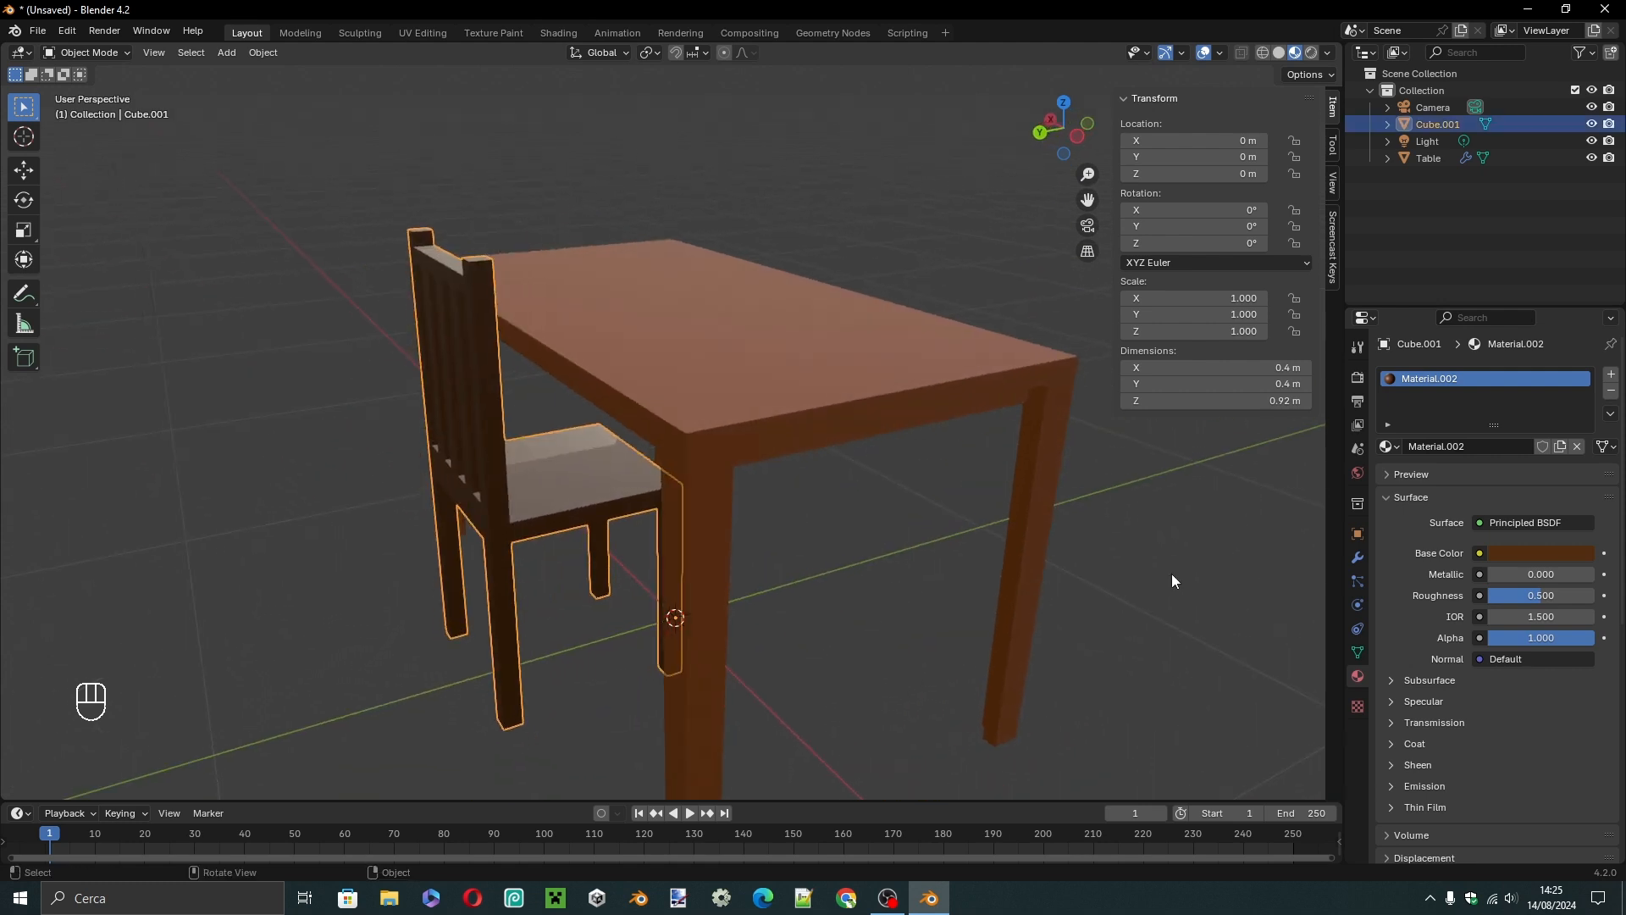
pyautogui.moveTo(1542, 597); pyautogui.dragTo(1572, 597)
pyautogui.click(817, 724)
# Switch the viewport shading to Rendered.
pyautogui.moveTo(817, 727); pyautogui.dragTo(796, 614, button='middle')
pyautogui.press('z')
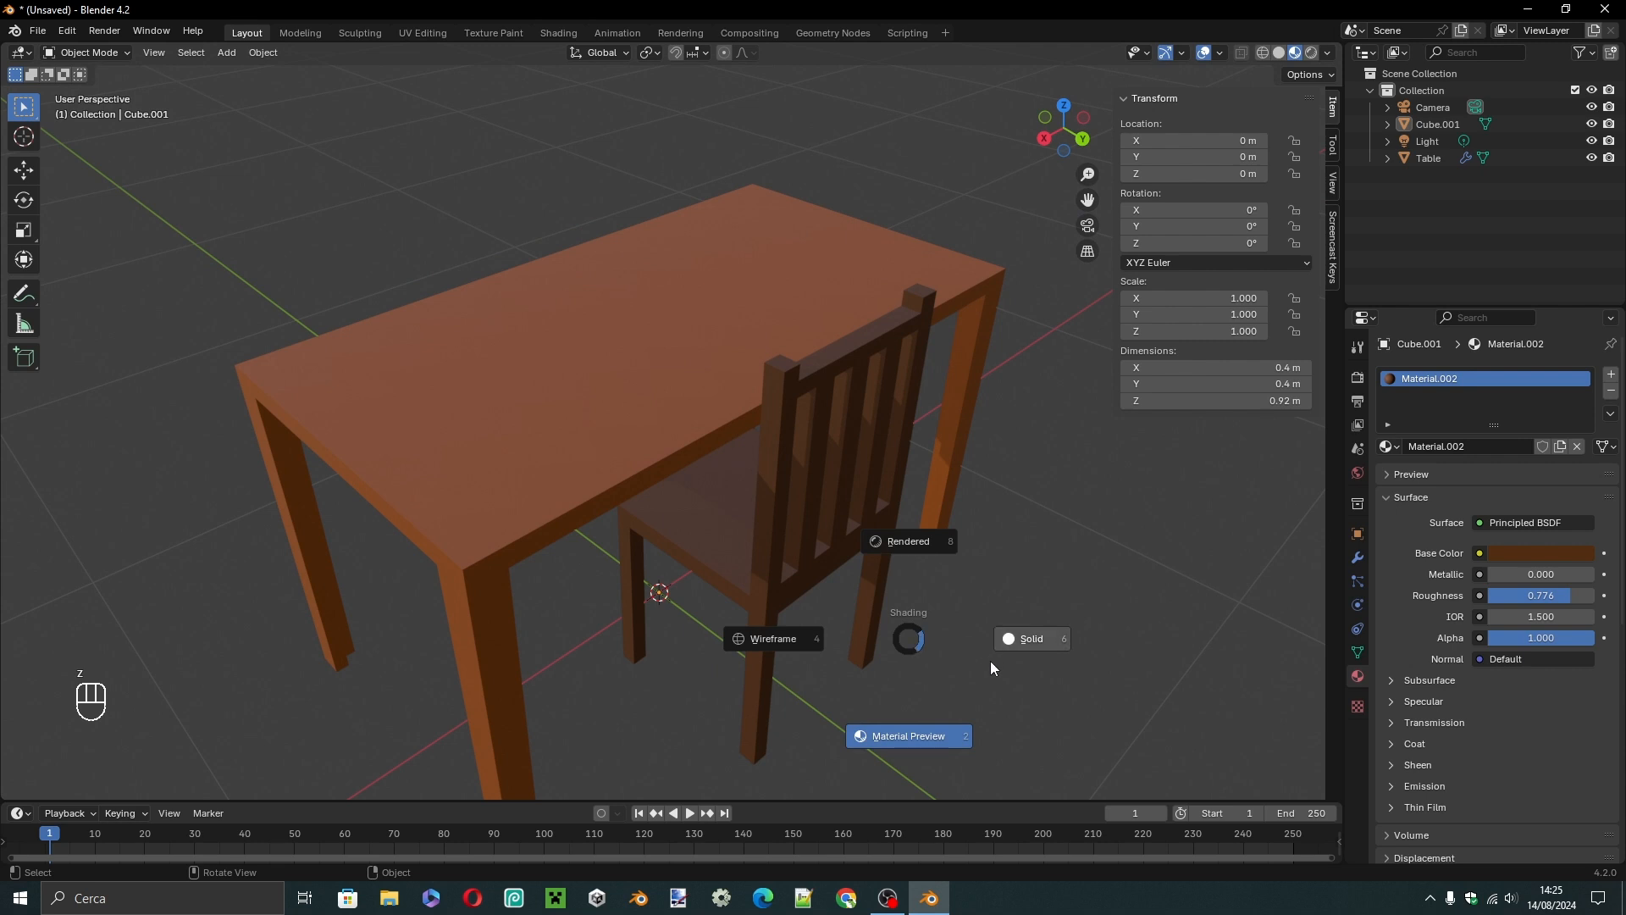
pyautogui.click(912, 473)
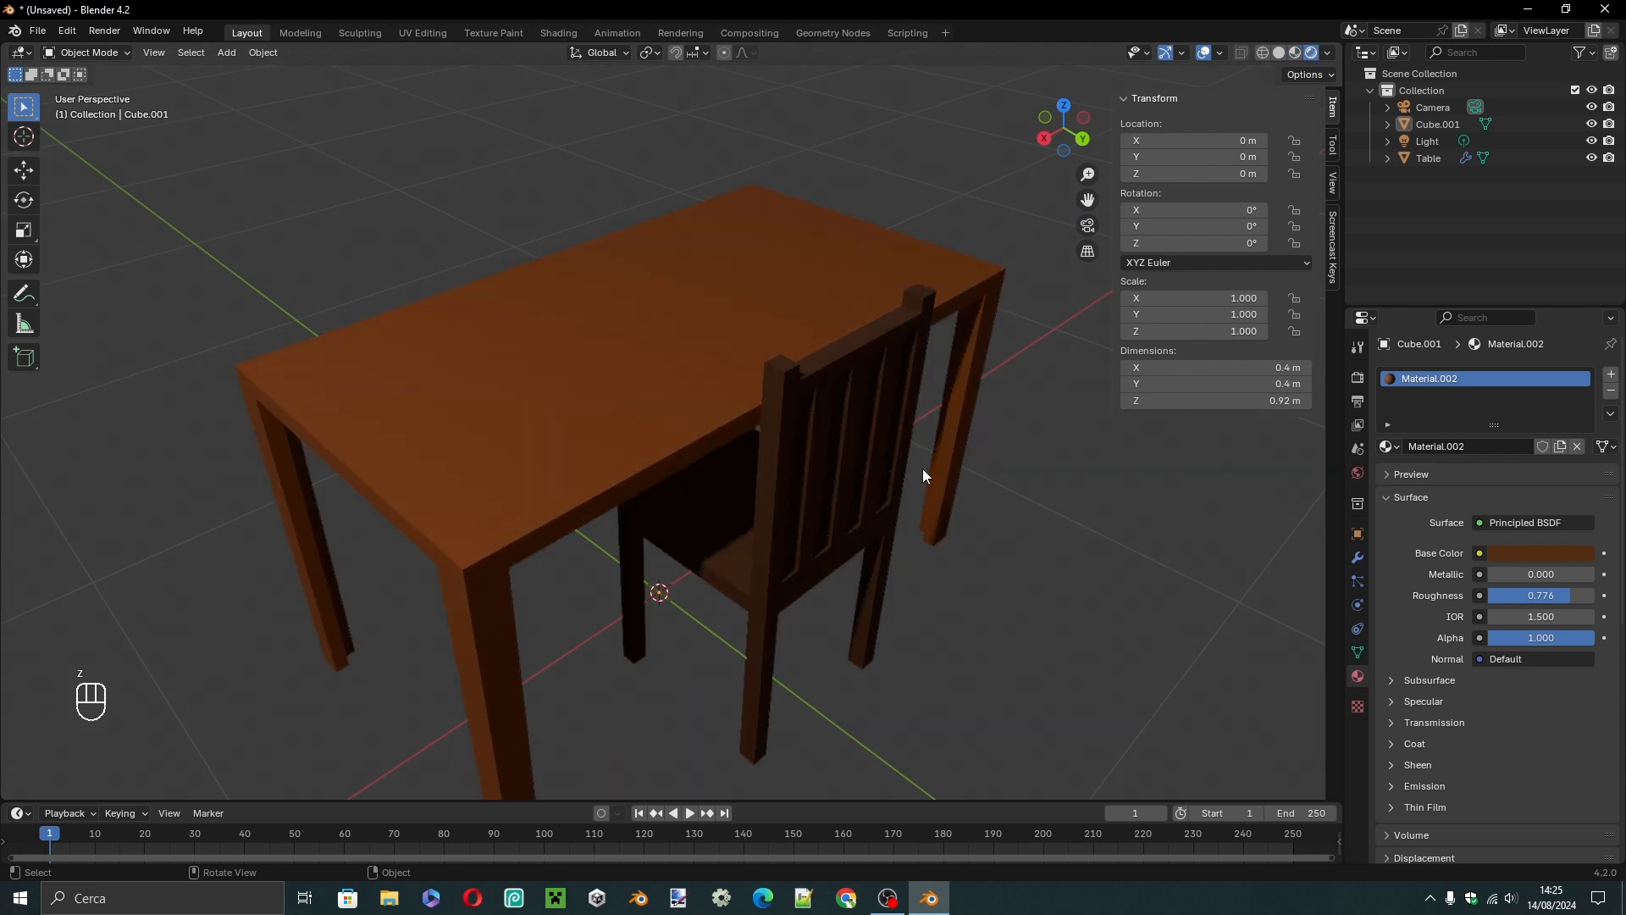
# Change the scene's render engine to Cycles.
pyautogui.moveTo(923, 470); pyautogui.dragTo(1101, 440, button='middle')
pyautogui.click(1358, 382)
pyautogui.click(1512, 369)
pyautogui.click(1503, 374)
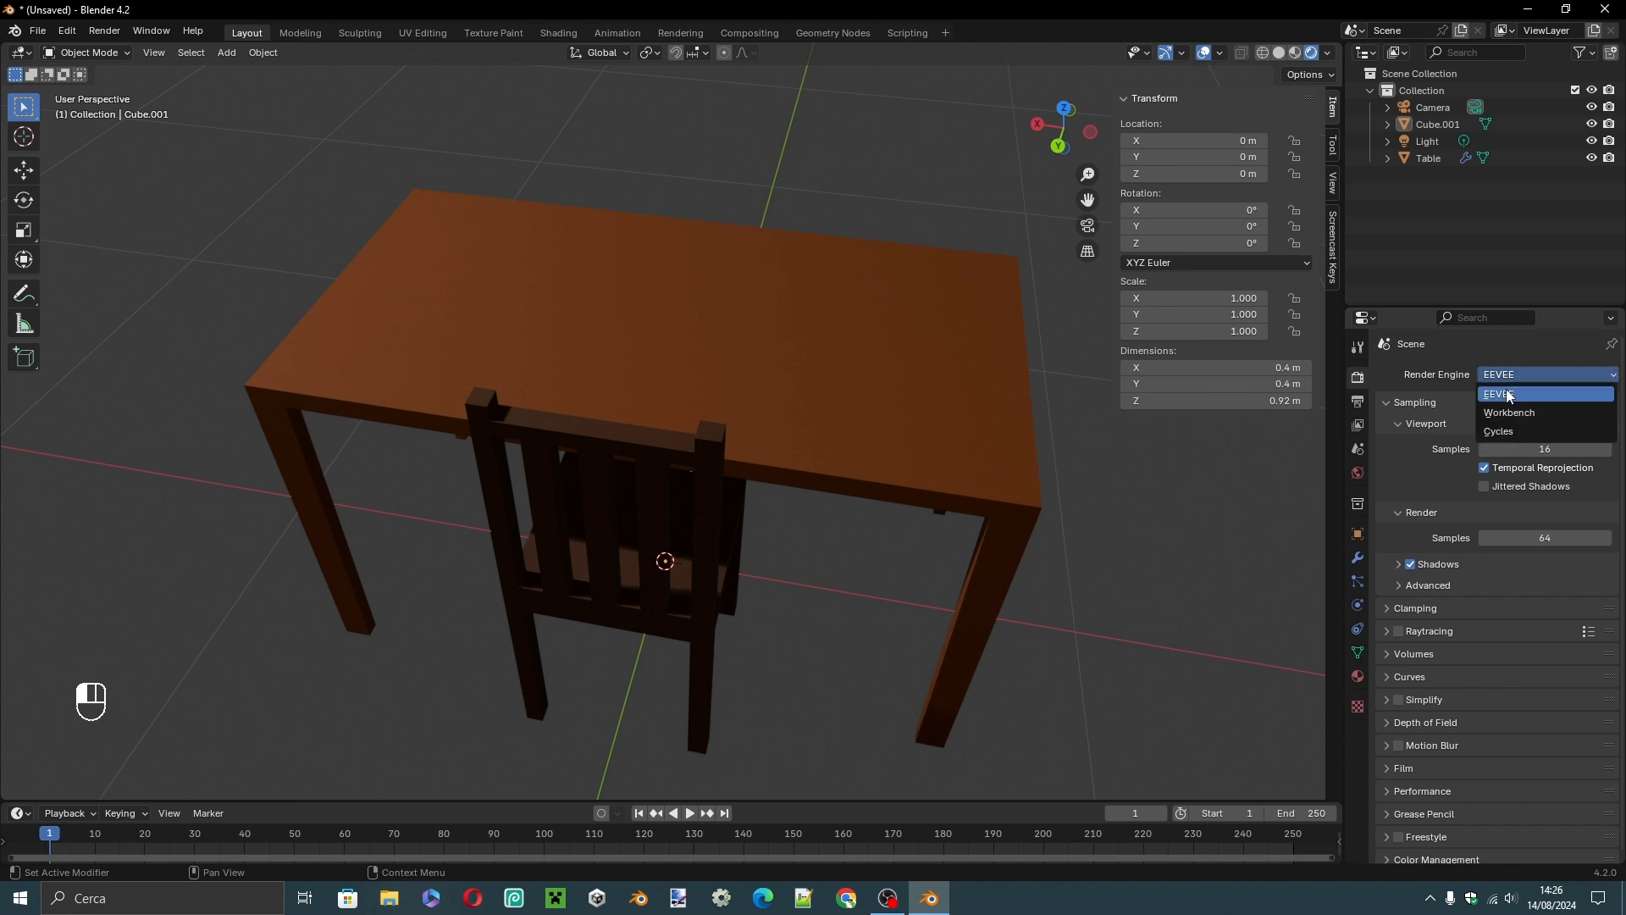
pyautogui.click(1505, 440)
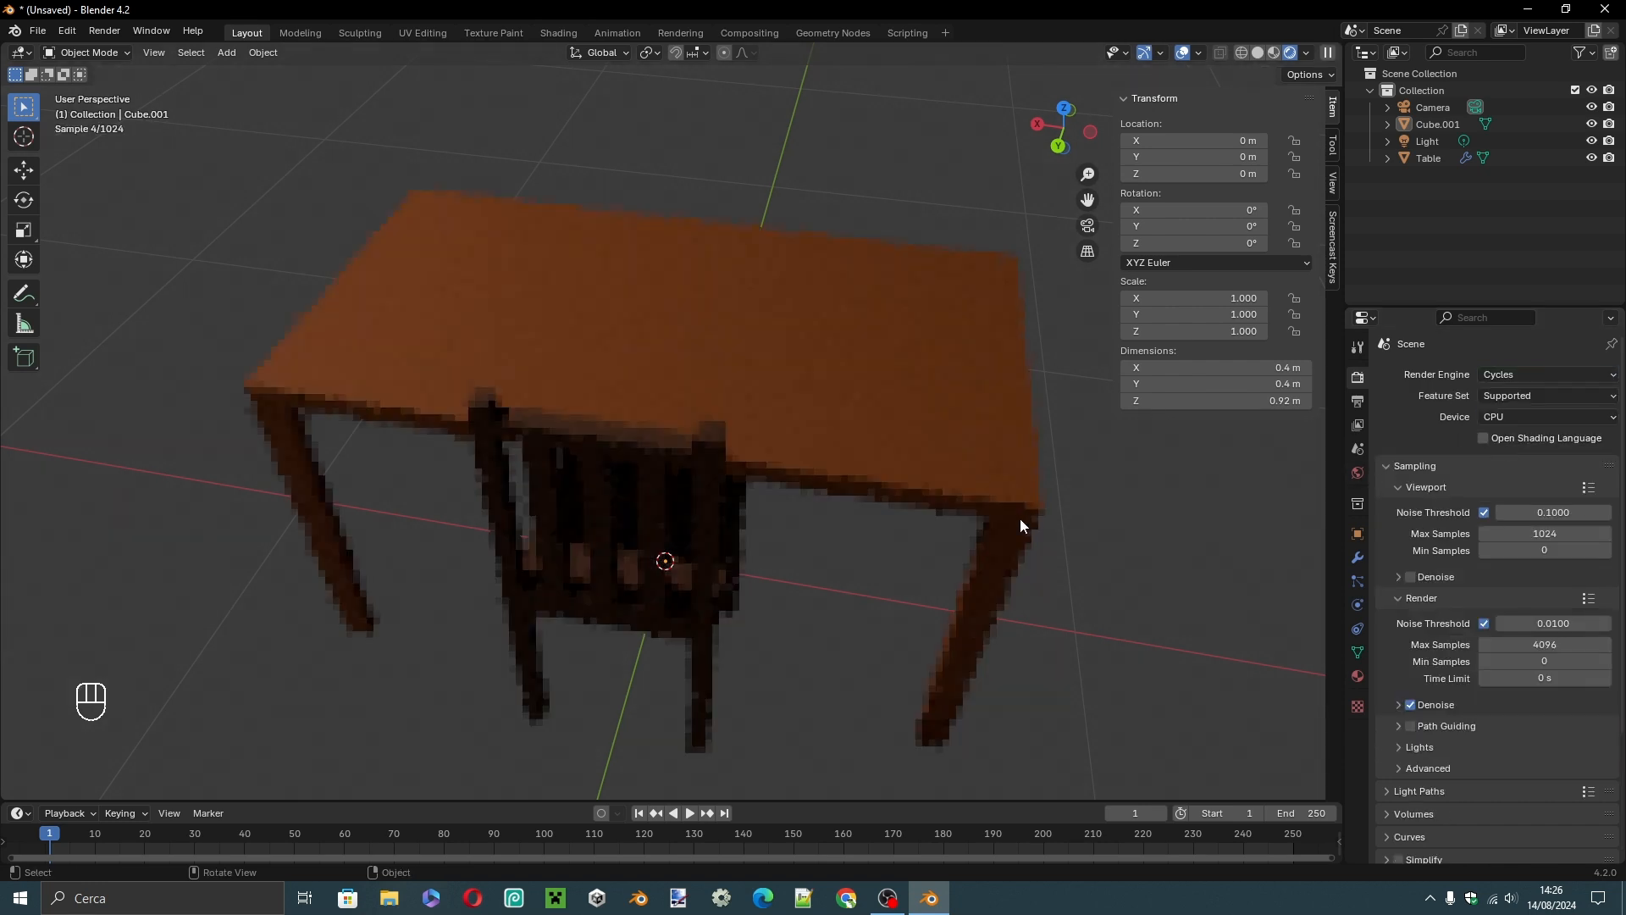
# Move the light to about X -2.61 m, Y 1.86 m, Z 4.47 m above the table.
pyautogui.moveTo(973, 586); pyautogui.dragTo(944, 578, button='middle')
pyautogui.scroll(-3, 943, 578)
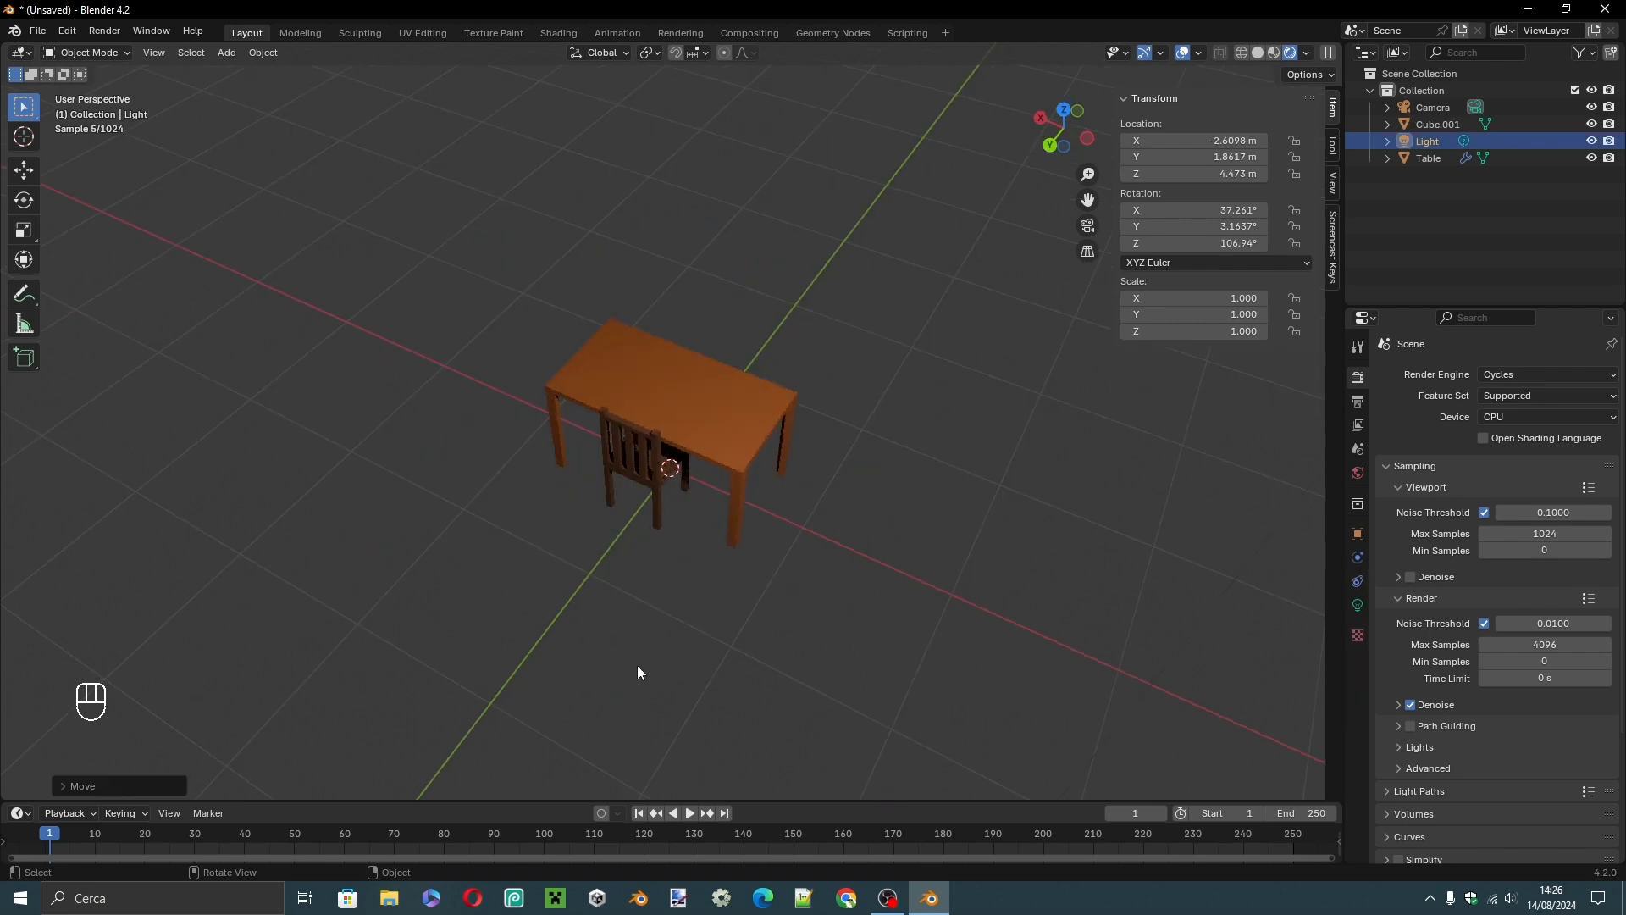
pyautogui.moveTo(642, 643); pyautogui.dragTo(646, 615, button='middle')
# Add a plane as a floor under the furniture and scale it up to about 8.07 × 8.07 m.
pyautogui.hotkey('shift', 'a')
pyautogui.moveTo(618, 547)
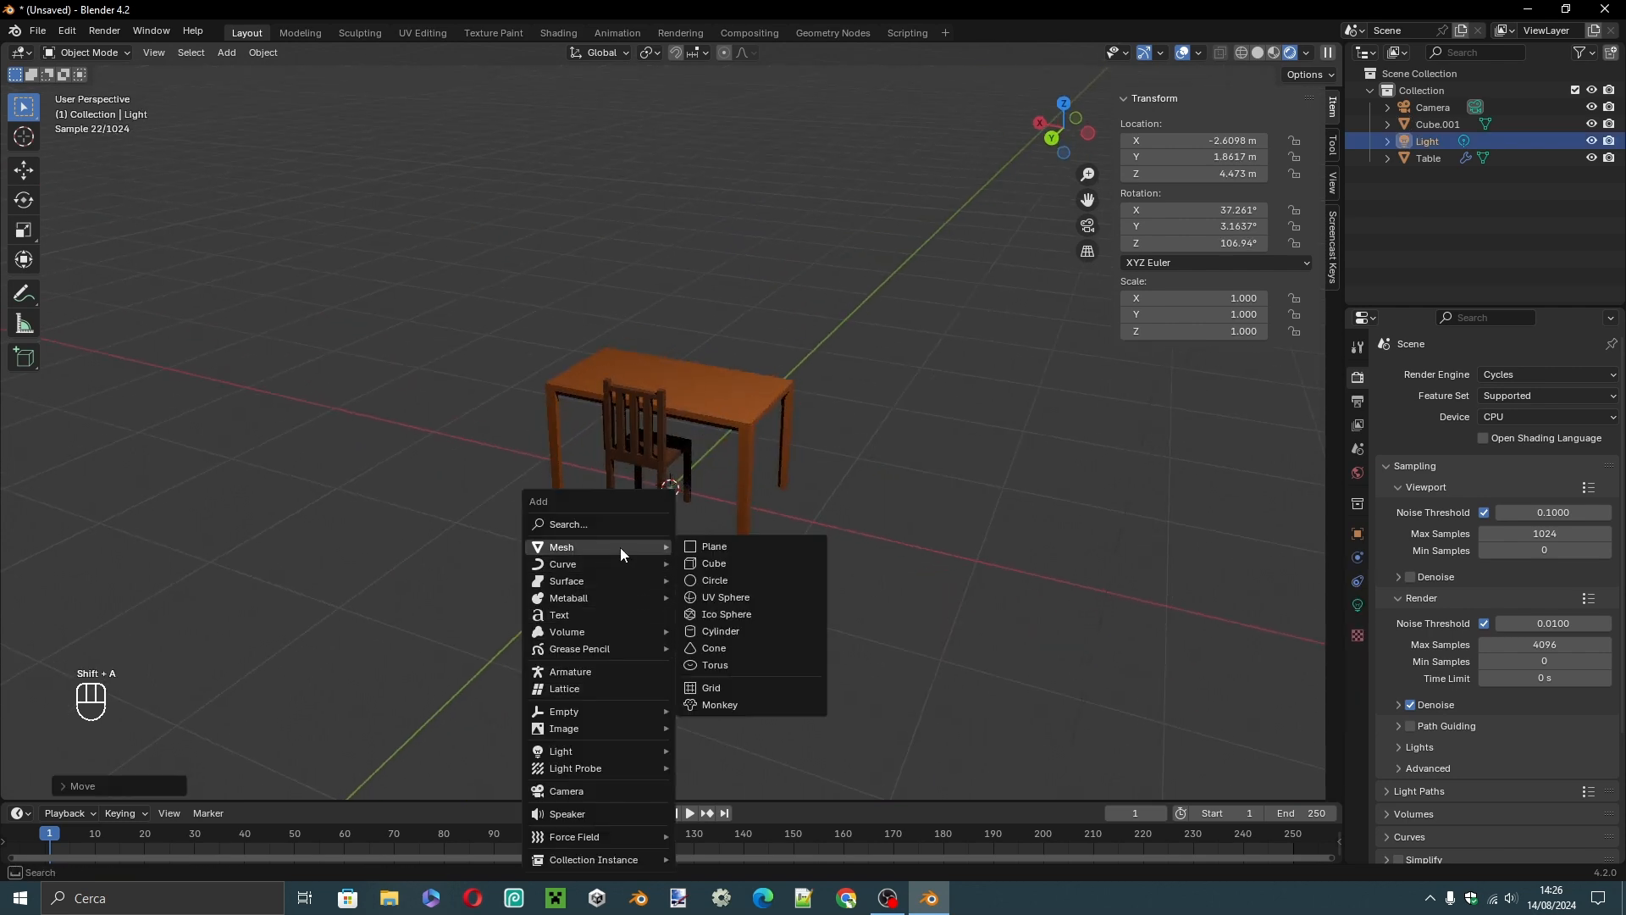
pyautogui.click(745, 546)
pyautogui.press('s')
pyautogui.click(274, 576)
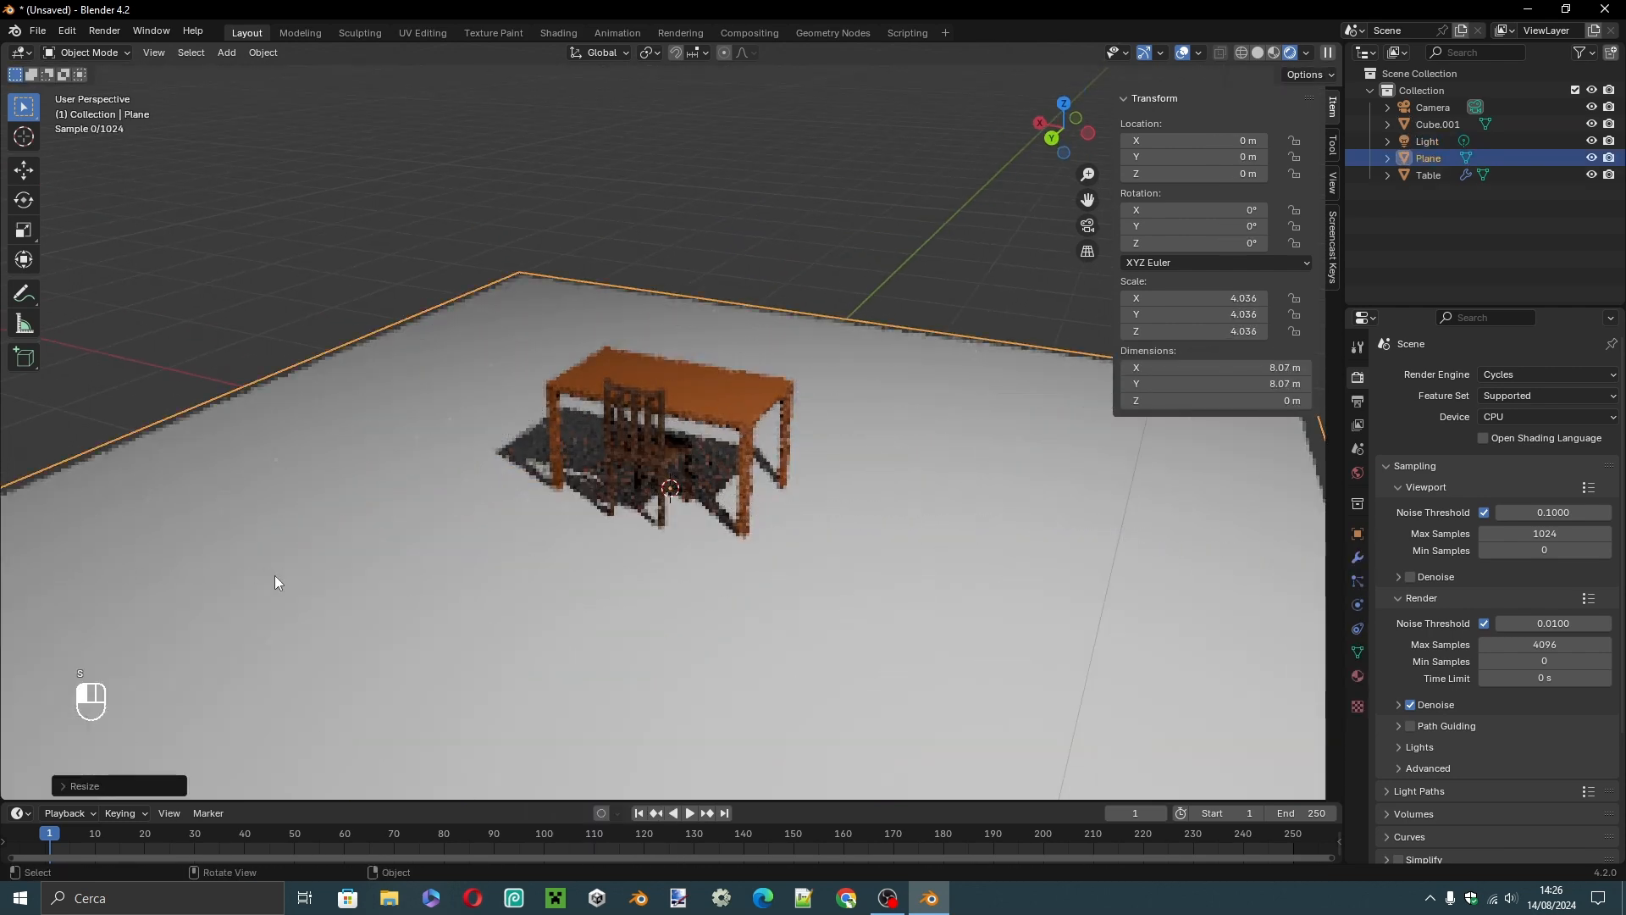
# Extrude the floor plane's two adjacent back edges upward along Z to form two walls.
pyautogui.scroll(-5, 234, 601)
pyautogui.moveTo(536, 513); pyautogui.dragTo(542, 546, button='middle')
pyautogui.press('Tab')
pyautogui.click(618, 302)
pyautogui.keyDown('shift'); pyautogui.click(485, 403); pyautogui.keyUp('shift')
pyautogui.moveTo(470, 438); pyautogui.dragTo(465, 451, button='middle')
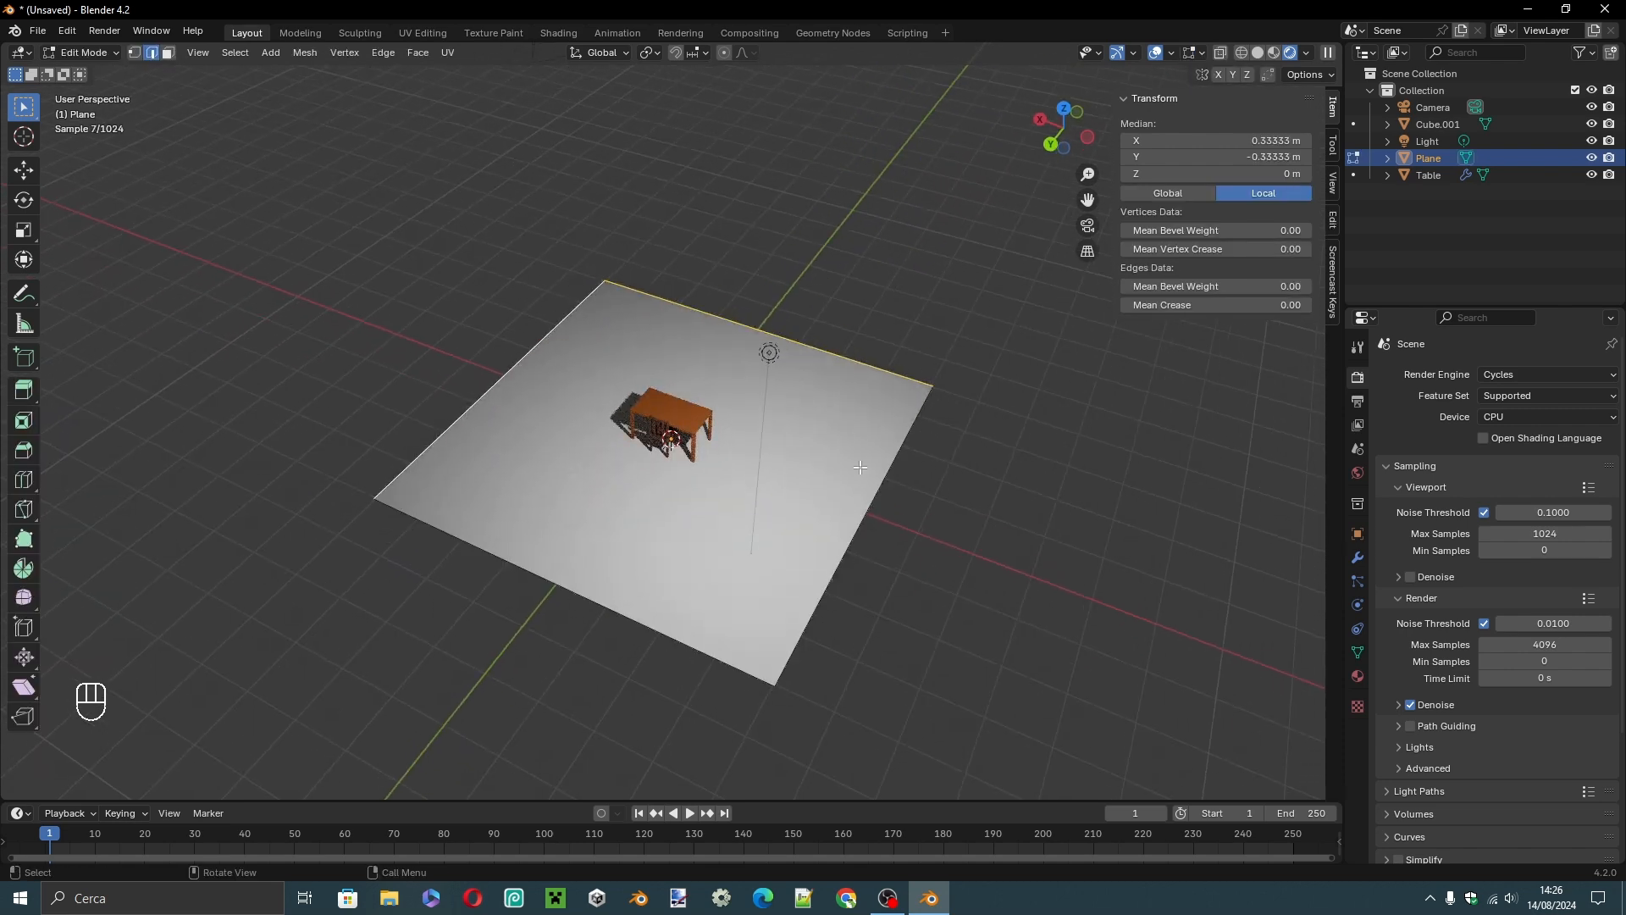
pyautogui.press('e')
pyautogui.press('z')
pyautogui.click(874, 675)
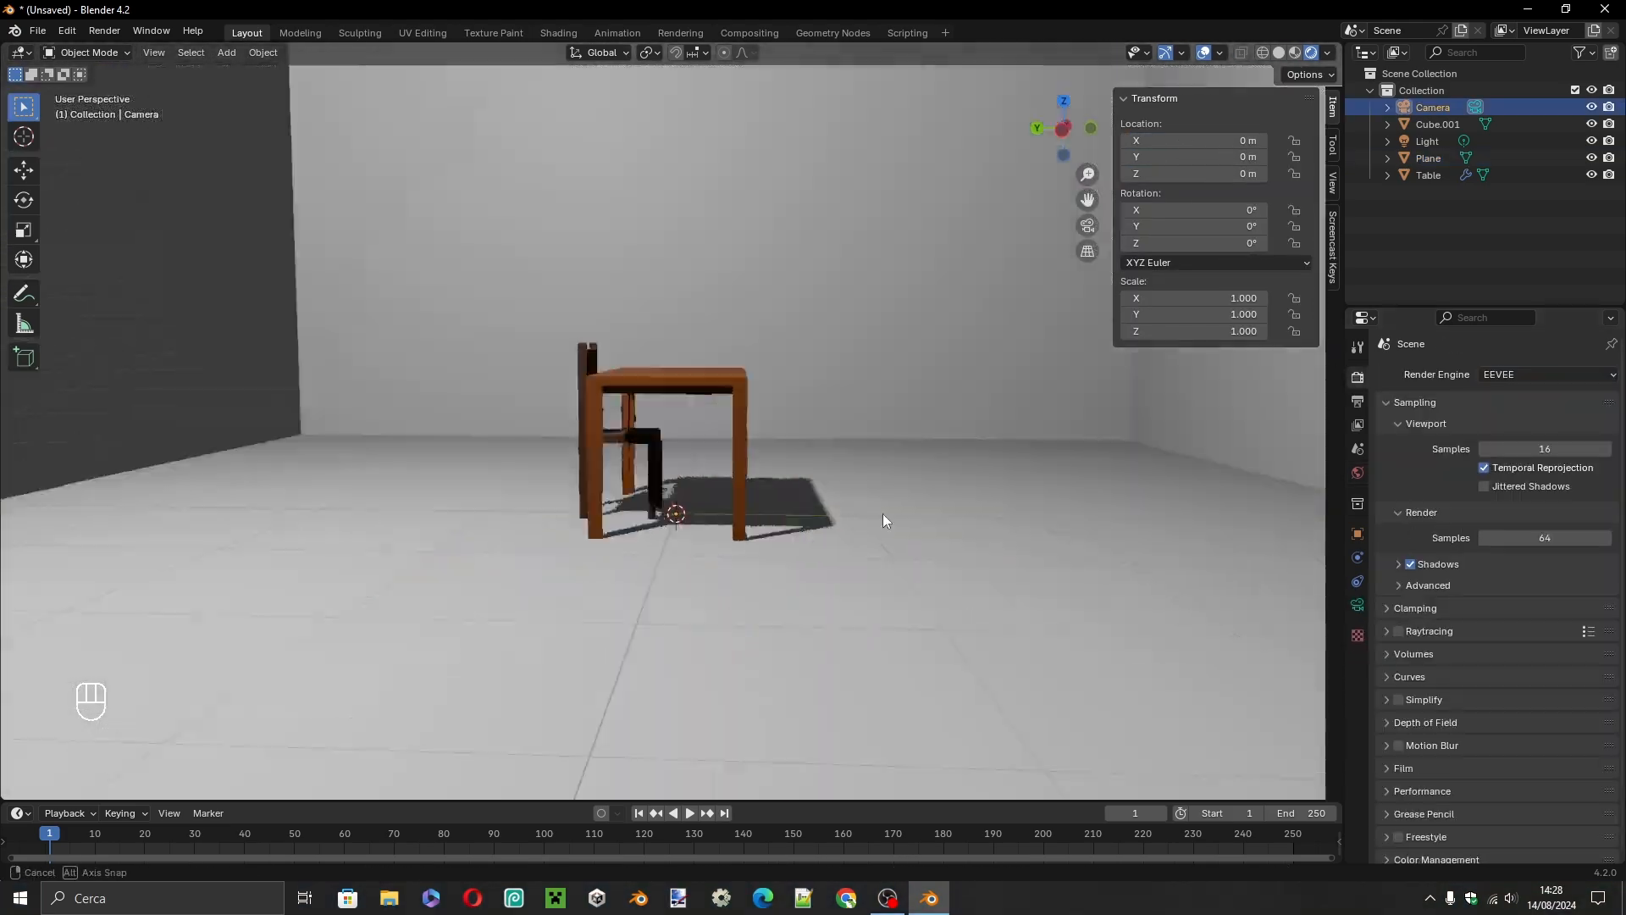
# Move the camera vertically along Z to a height of about 3.17 m.
pyautogui.moveTo(883, 514); pyautogui.dragTo(678, 356, button='middle')
pyautogui.scroll(-6, 678, 355)
pyautogui.press('g')
pyautogui.press('z')
pyautogui.click(805, 438)
pyautogui.moveTo(598, 239); pyautogui.dragTo(689, 439, button='middle')
# Rotate the camera 90° about X and 180° about Z.
pyautogui.press('r')
pyautogui.press('x')
pyautogui.press('9')
pyautogui.press('0')
pyautogui.press('Return')
# From the top view, move the camera to about X -7.00 m, Y 6.98 m and rotate it 45° about Z.
pyautogui.press('r')
pyautogui.press('z')
pyautogui.press('1')
pyautogui.press('8')
pyautogui.press('0')
pyautogui.press('Return')
pyautogui.press('KP_7')
pyautogui.press('g')
pyautogui.click(455, 118)
pyautogui.press('r')
pyautogui.press('z')
pyautogui.press('4')
pyautogui.press('5')
pyautogui.press('Return')
pyautogui.moveTo(527, 499); pyautogui.dragTo(658, 368, button='middle')
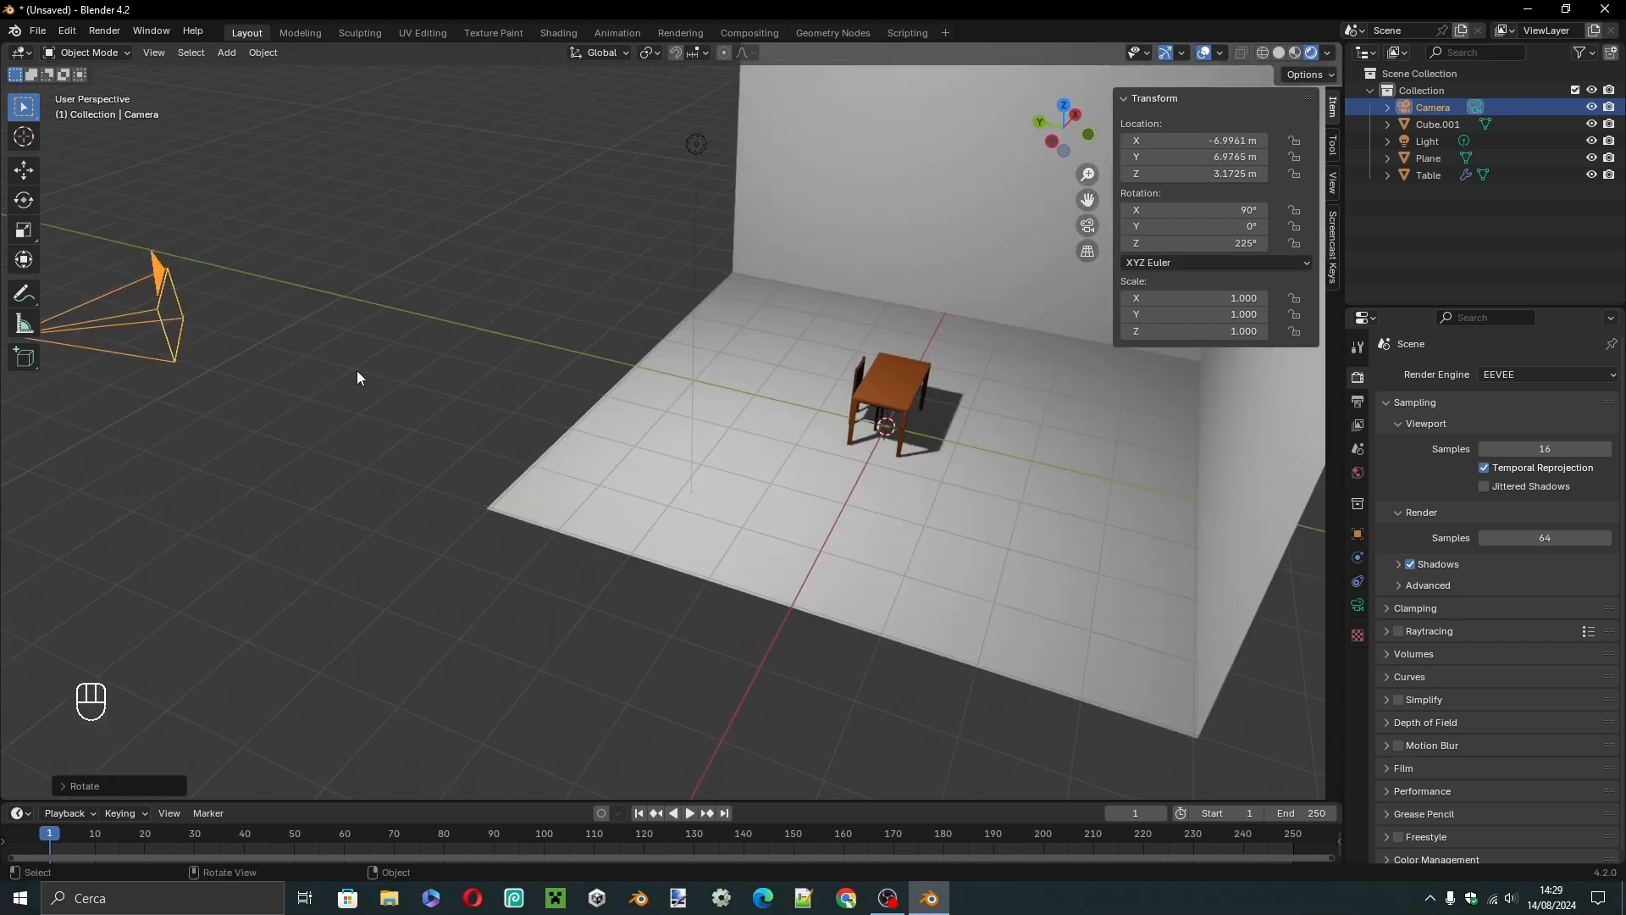
# Looking through the camera, move it lower and closer to the furniture, about X -4.99 m, Y 4.96 m, Z 2.88 m.
pyautogui.press('KP_0')
pyautogui.press('g')
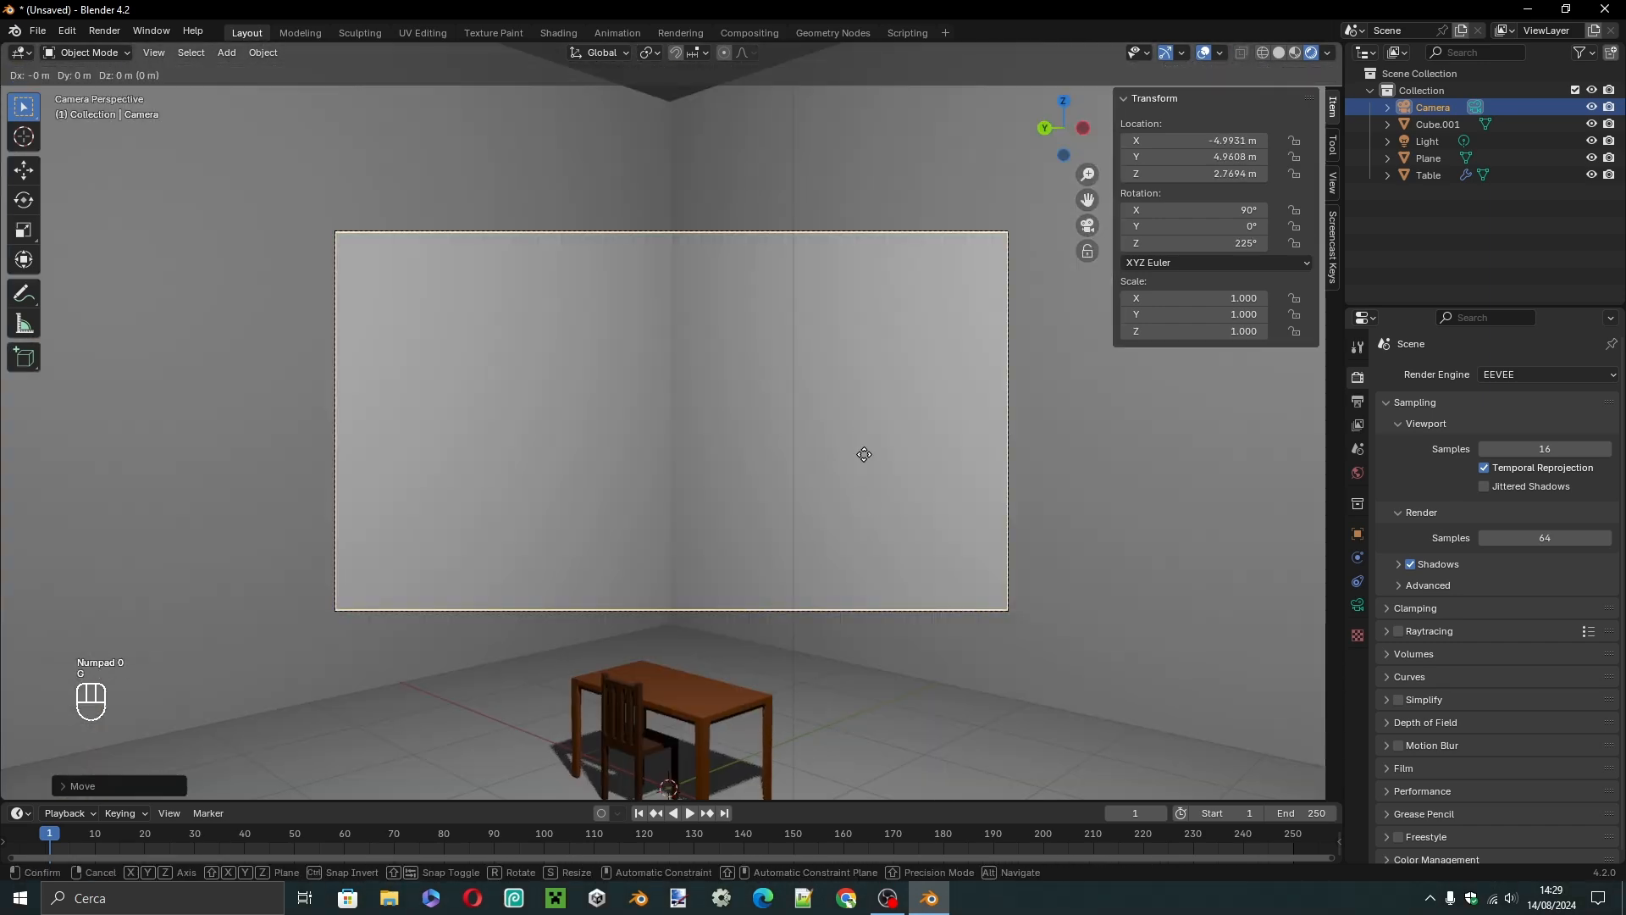
pyautogui.press('z')
pyautogui.click(829, 415)
pyautogui.press('KP_7')
pyautogui.scroll(-6, 755, 447)
pyautogui.press('g')
pyautogui.press('z')
pyautogui.moveTo(562, 304); pyautogui.dragTo(715, 763, button='middle')
pyautogui.hotkey('ctrl', 'z')
pyautogui.hotkey('ctrl', 'z')
pyautogui.moveTo(627, 458); pyautogui.dragTo(585, 534, button='middle')
pyautogui.scroll(3, 584, 534)
pyautogui.press('r')
pyautogui.click(676, 529)
pyautogui.hotkey('ctrl', 'z')
pyautogui.press('KP_0')
pyautogui.hotkey('ctrl', 'z')
pyautogui.hotkey('ctrl', 'z')
pyautogui.hotkey('ctrl', 'z')
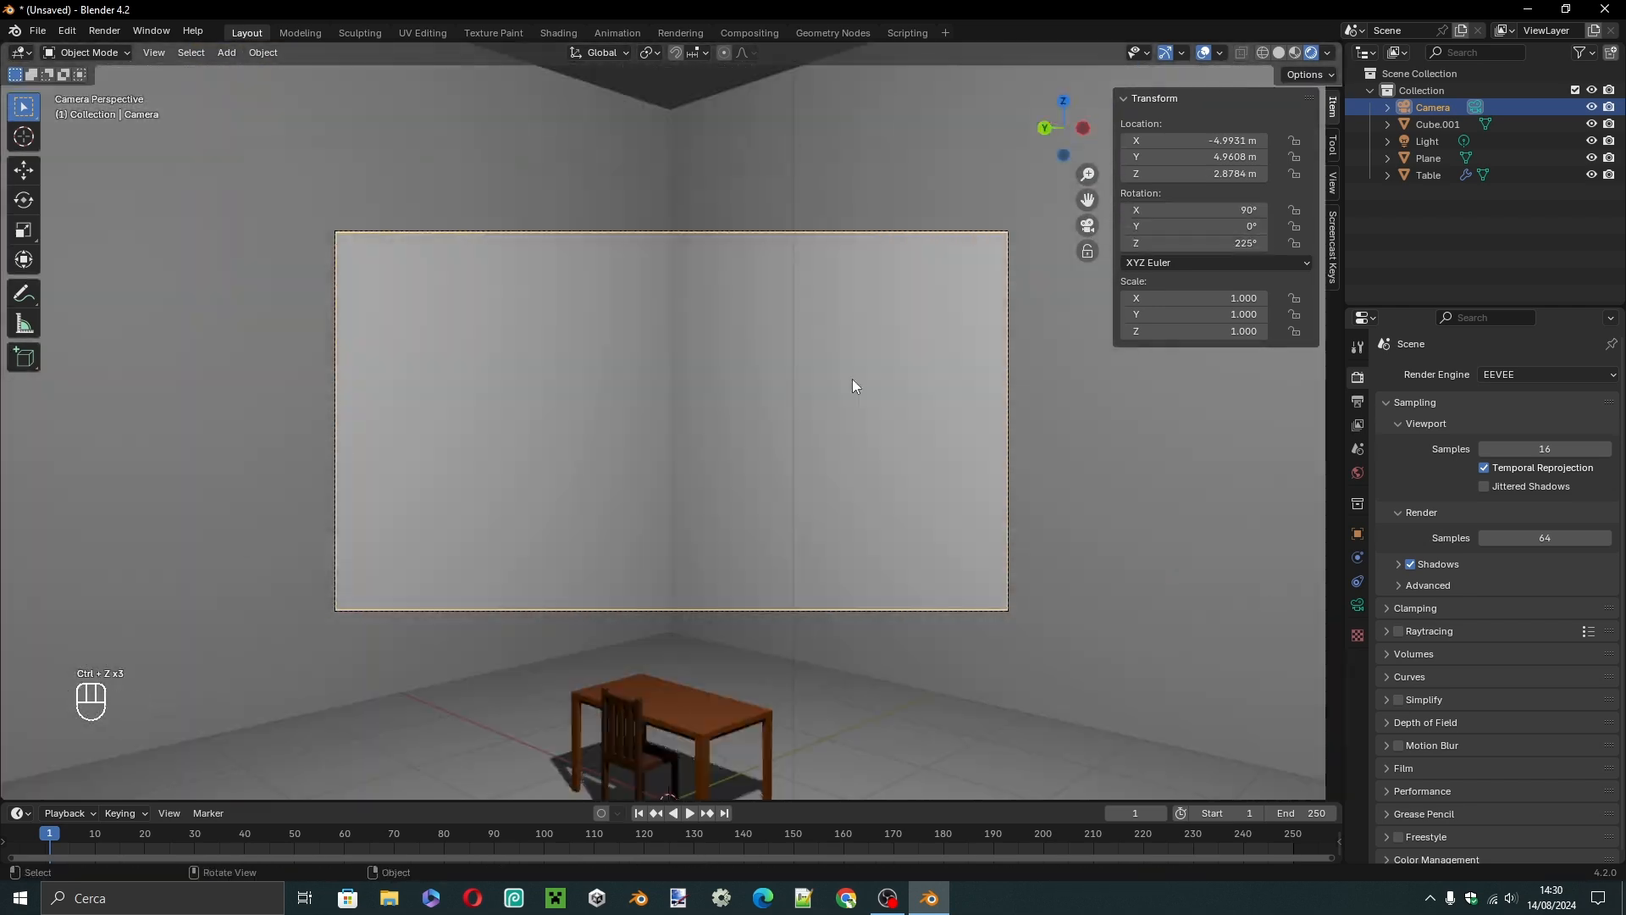
pyautogui.moveTo(852, 379); pyautogui.dragTo(857, 508, button='middle')
pyautogui.press('KP_0')
pyautogui.press('r')
pyautogui.press('x')
pyautogui.rightClick(655, 417)
pyautogui.press('KP_0')
pyautogui.moveTo(654, 418); pyautogui.dragTo(383, 481, button='middle')
# Tilt the camera down towards the table by setting its X rotation to 72°.
pyautogui.press('KP_0')
pyautogui.moveTo(1194, 210); pyautogui.dragTo(1143, 210)
pyautogui.moveTo(1194, 157); pyautogui.dragTo(1202, 160)
# Move the camera along its local Z axis to frame the table and chair, about X -2.71 m, Y 2.76 m, Z 1.63 m.
pyautogui.press('KP_7')
pyautogui.press('KP_0')
pyautogui.press('g')
pyautogui.press('z')
pyautogui.press('z')
pyautogui.click(913, 413)
pyautogui.scroll(2, 957, 424)
pyautogui.press('g')
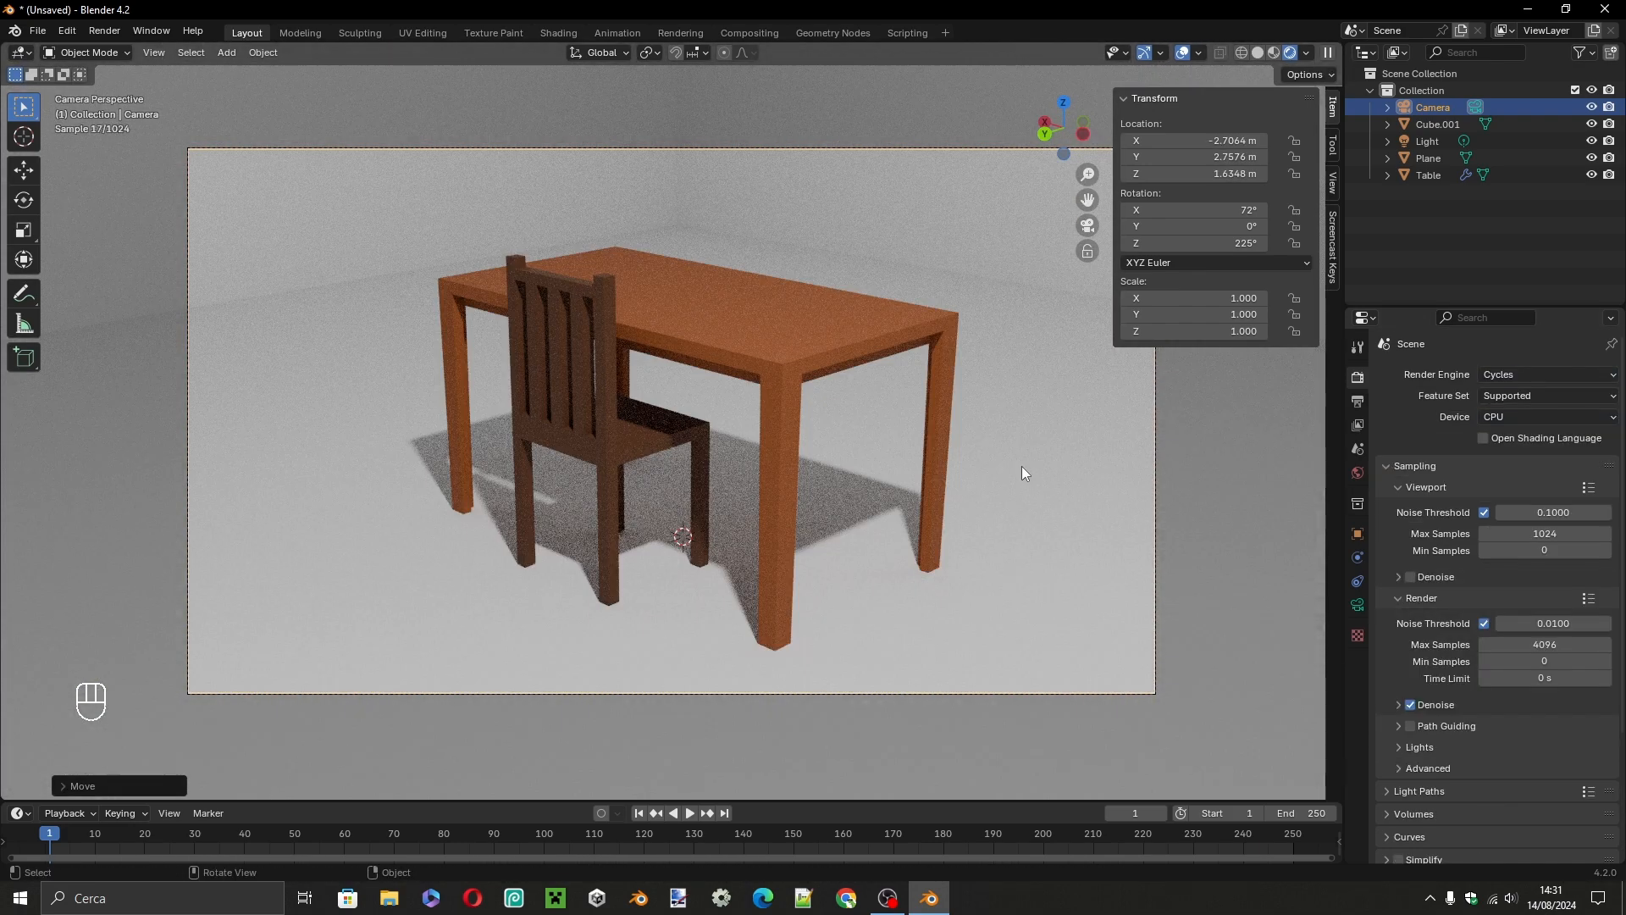
pyautogui.moveTo(1022, 466); pyautogui.dragTo(945, 484, button='middle')
# Use Cycles as the render engine and set the final render's Max Samples to 500.
pyautogui.scroll(-2, 887, 494)
pyautogui.scroll(-3, 887, 491)
pyautogui.click(1506, 645)
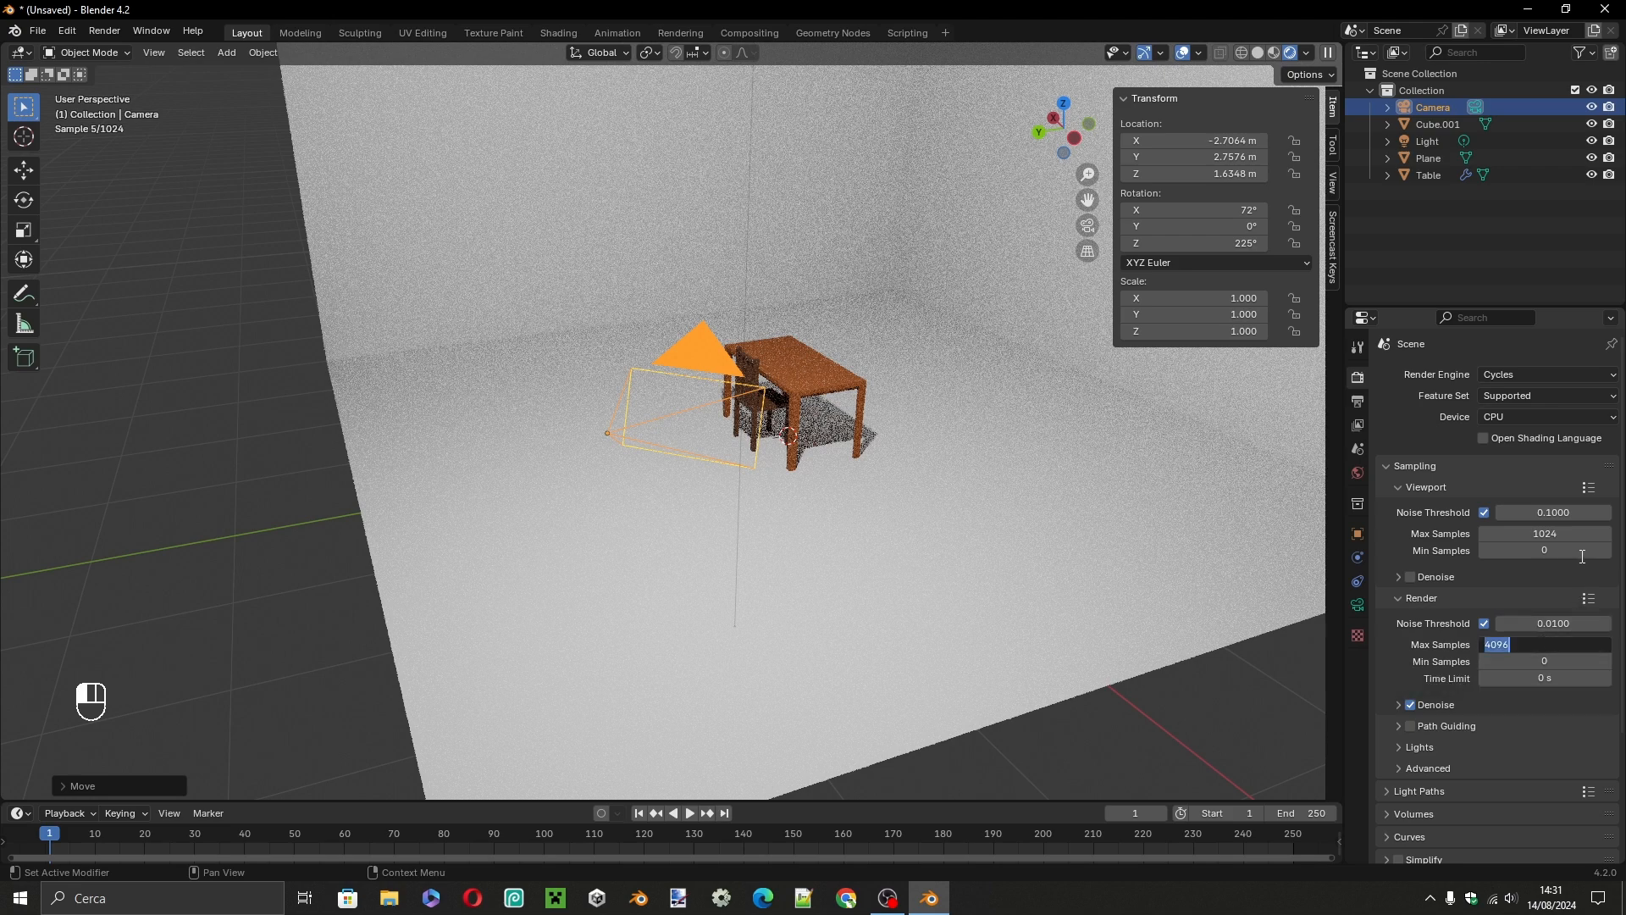
pyautogui.write('500')
pyautogui.press('Return')
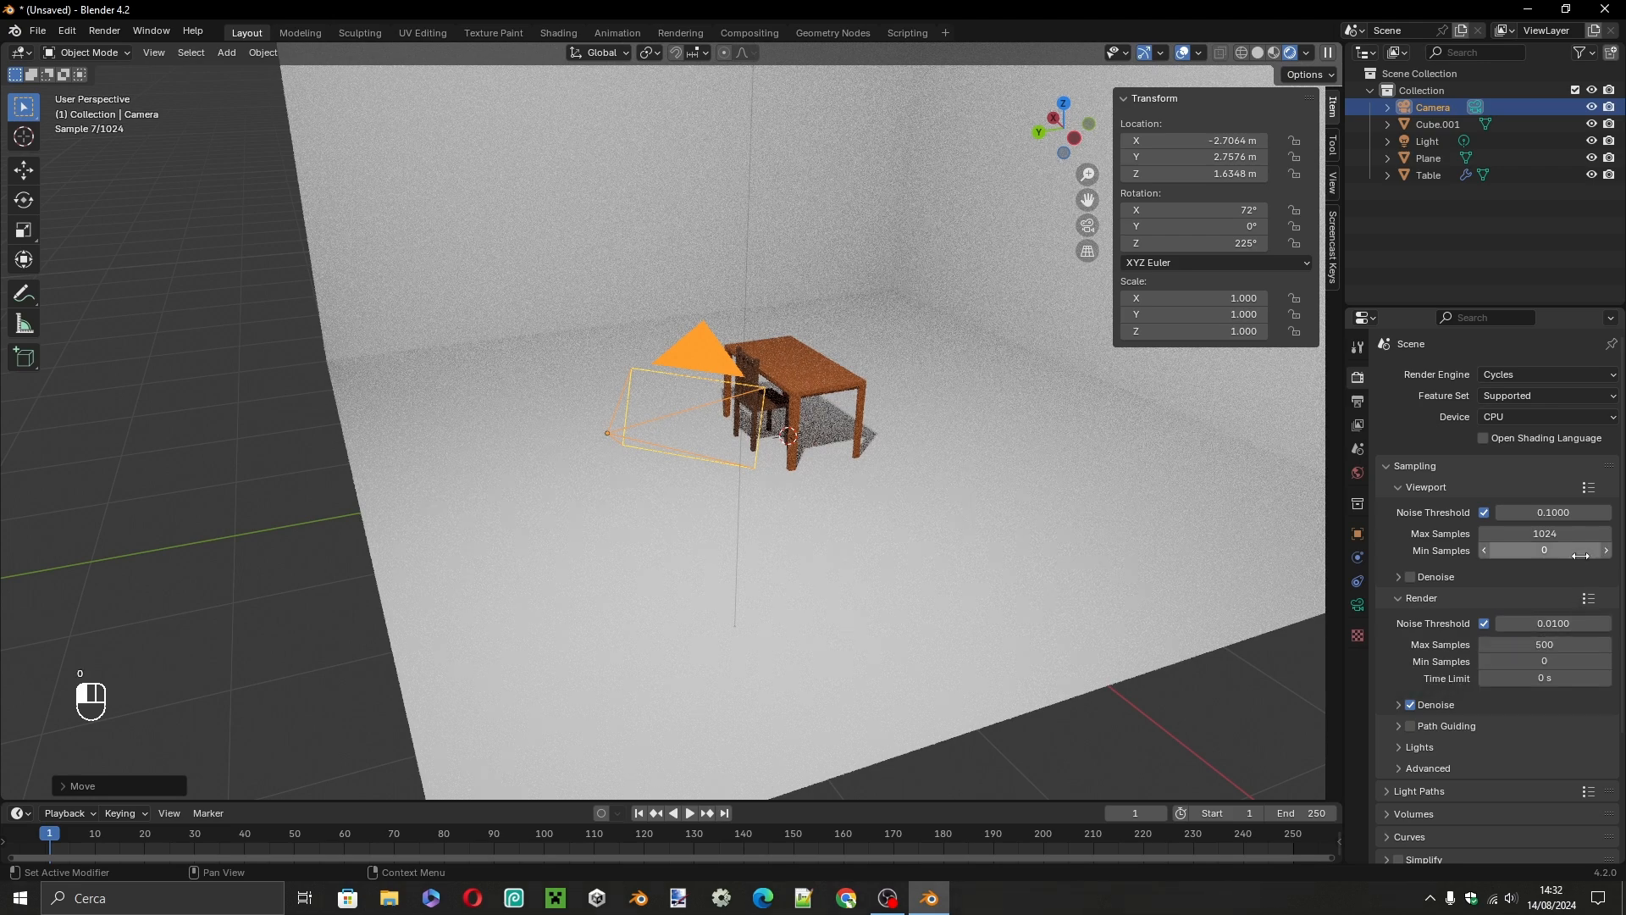
# Switch the viewport shading to Solid and render the still image from the camera.
pyautogui.moveTo(762, 381); pyautogui.dragTo(607, 368, button='middle')
pyautogui.press('z')
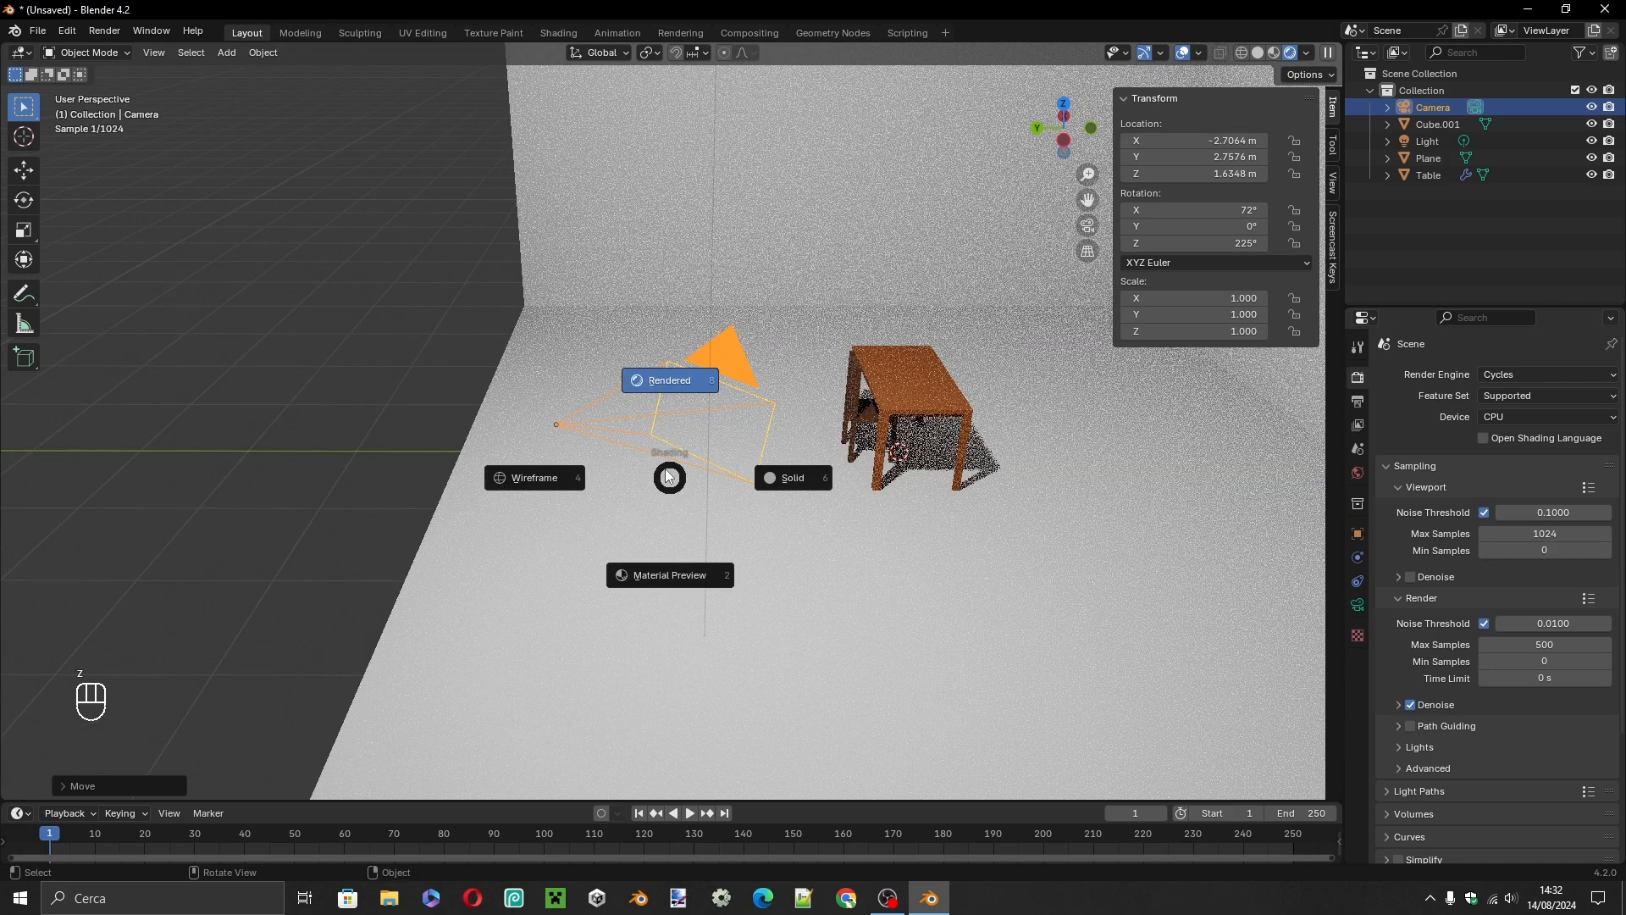
pyautogui.click(840, 485)
pyautogui.moveTo(834, 445)
pyautogui.mouseDown(button='middle')
pyautogui.moveTo(822, 409)
pyautogui.moveTo(775, 378)
pyautogui.mouseUp(button='middle')
pyautogui.click(123, 32)
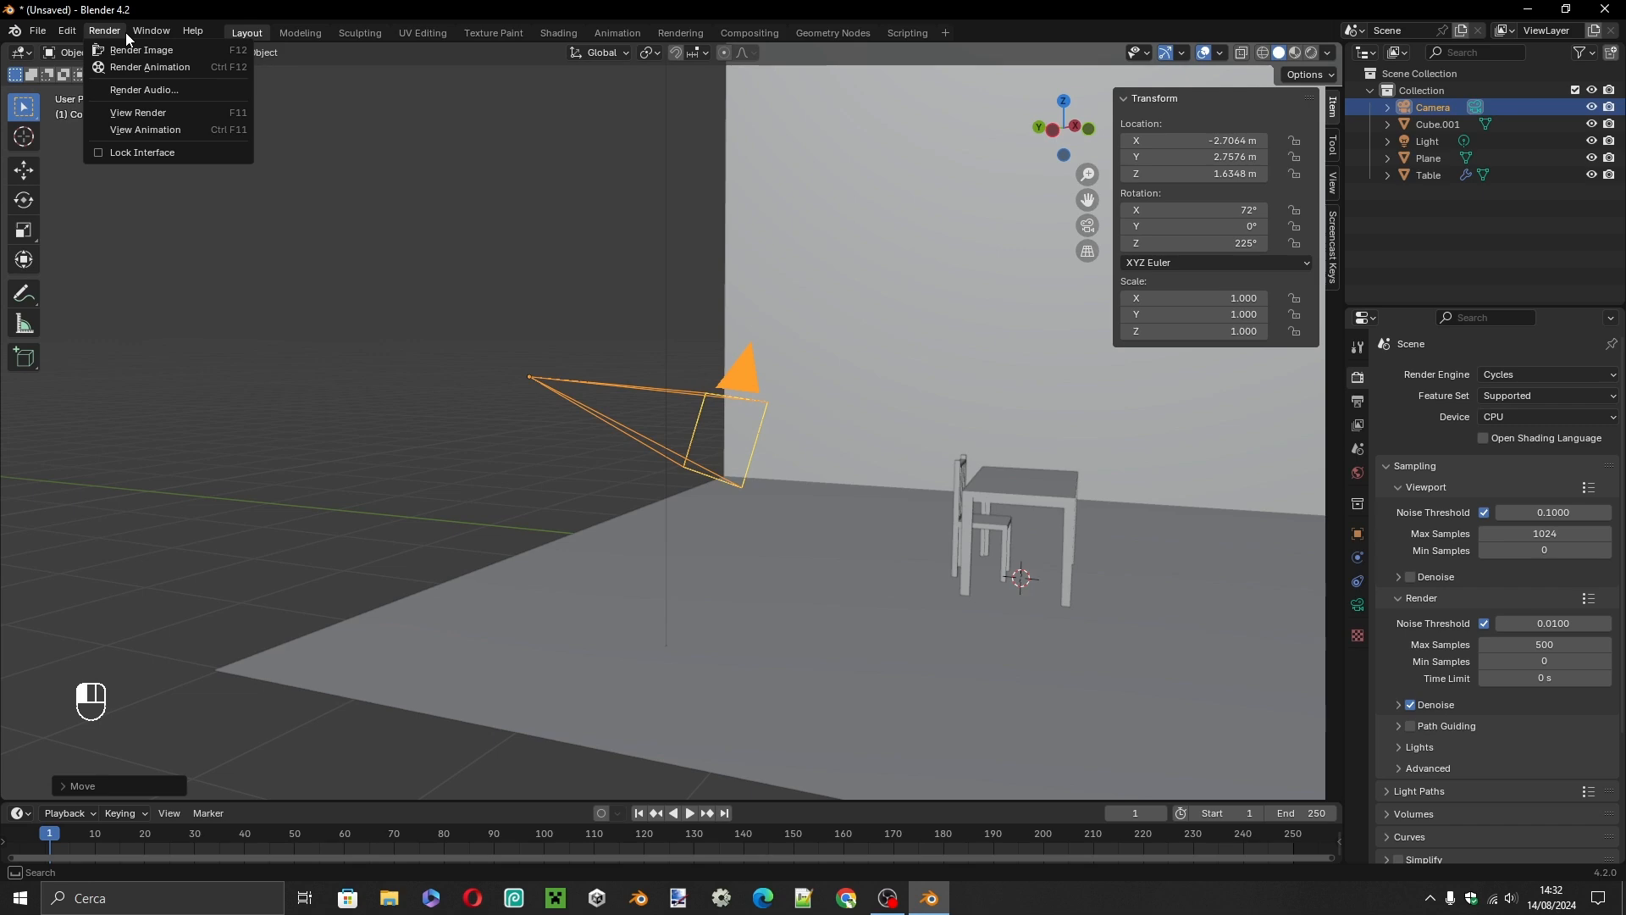
pyautogui.click(131, 50)
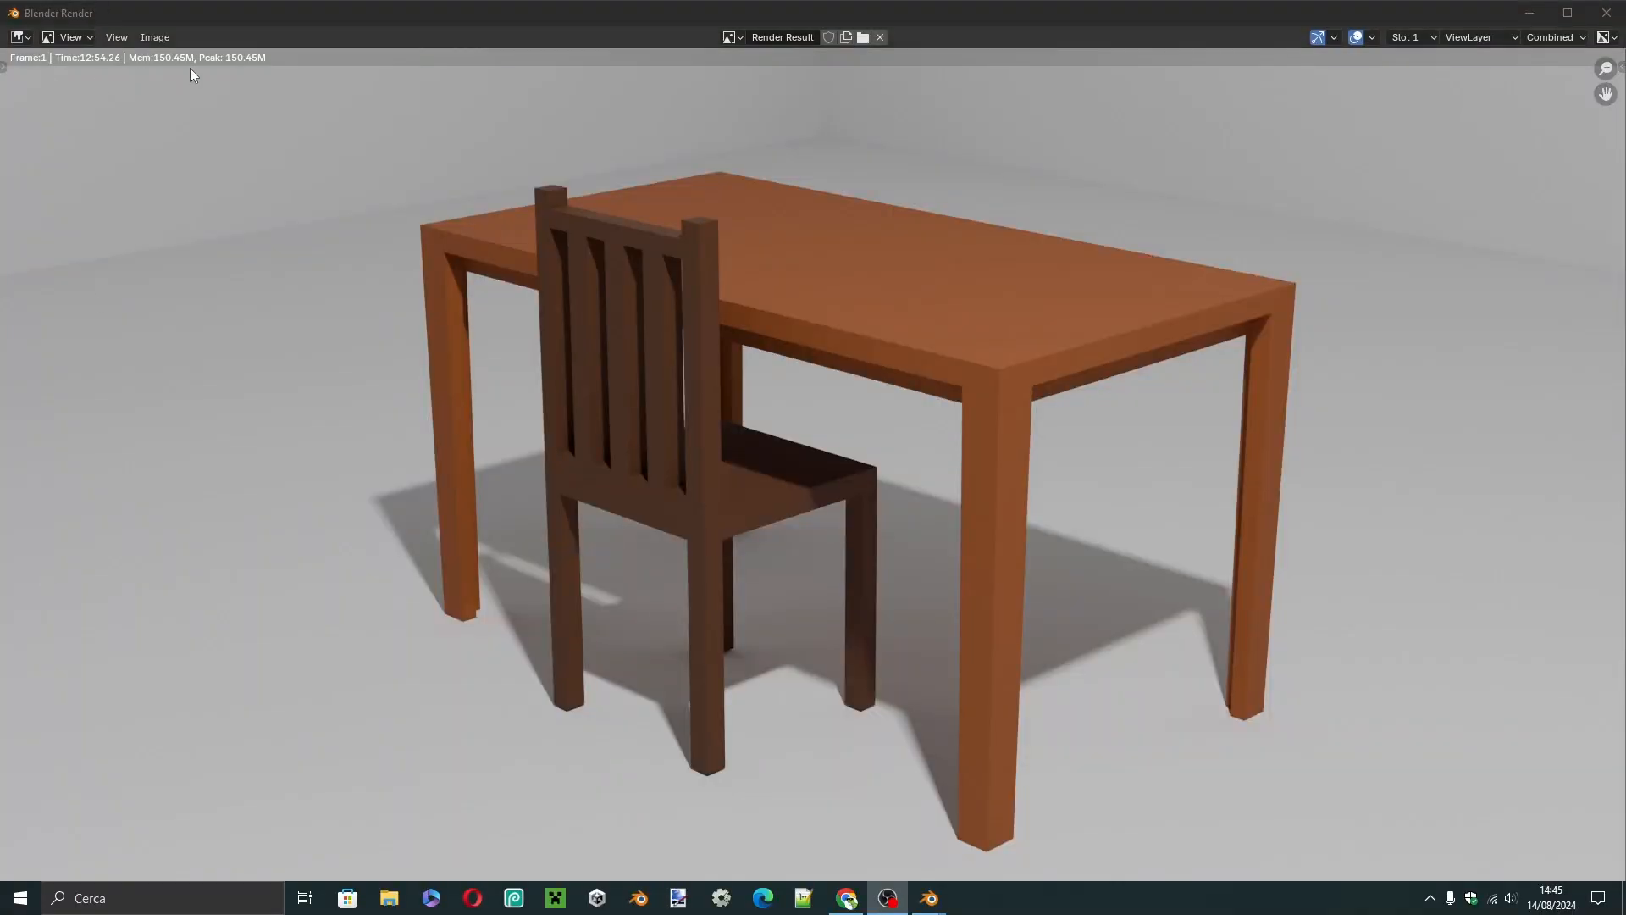
# Start saving the rendered image as a new file and clear the proposed file name.
pyautogui.click(155, 37)
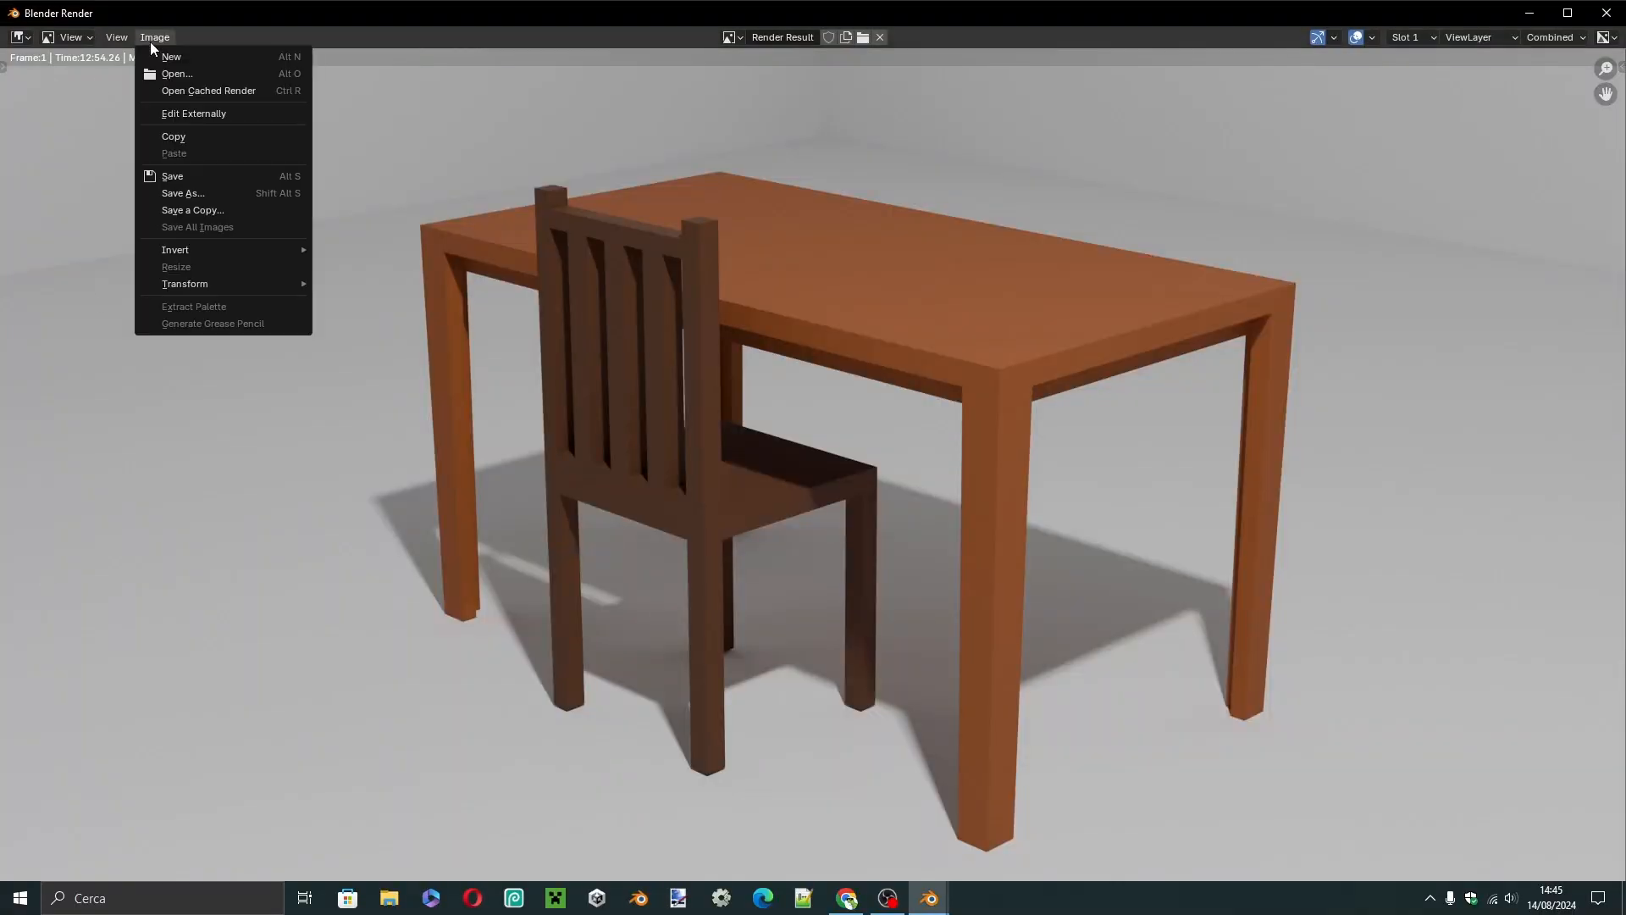
pyautogui.click(195, 194)
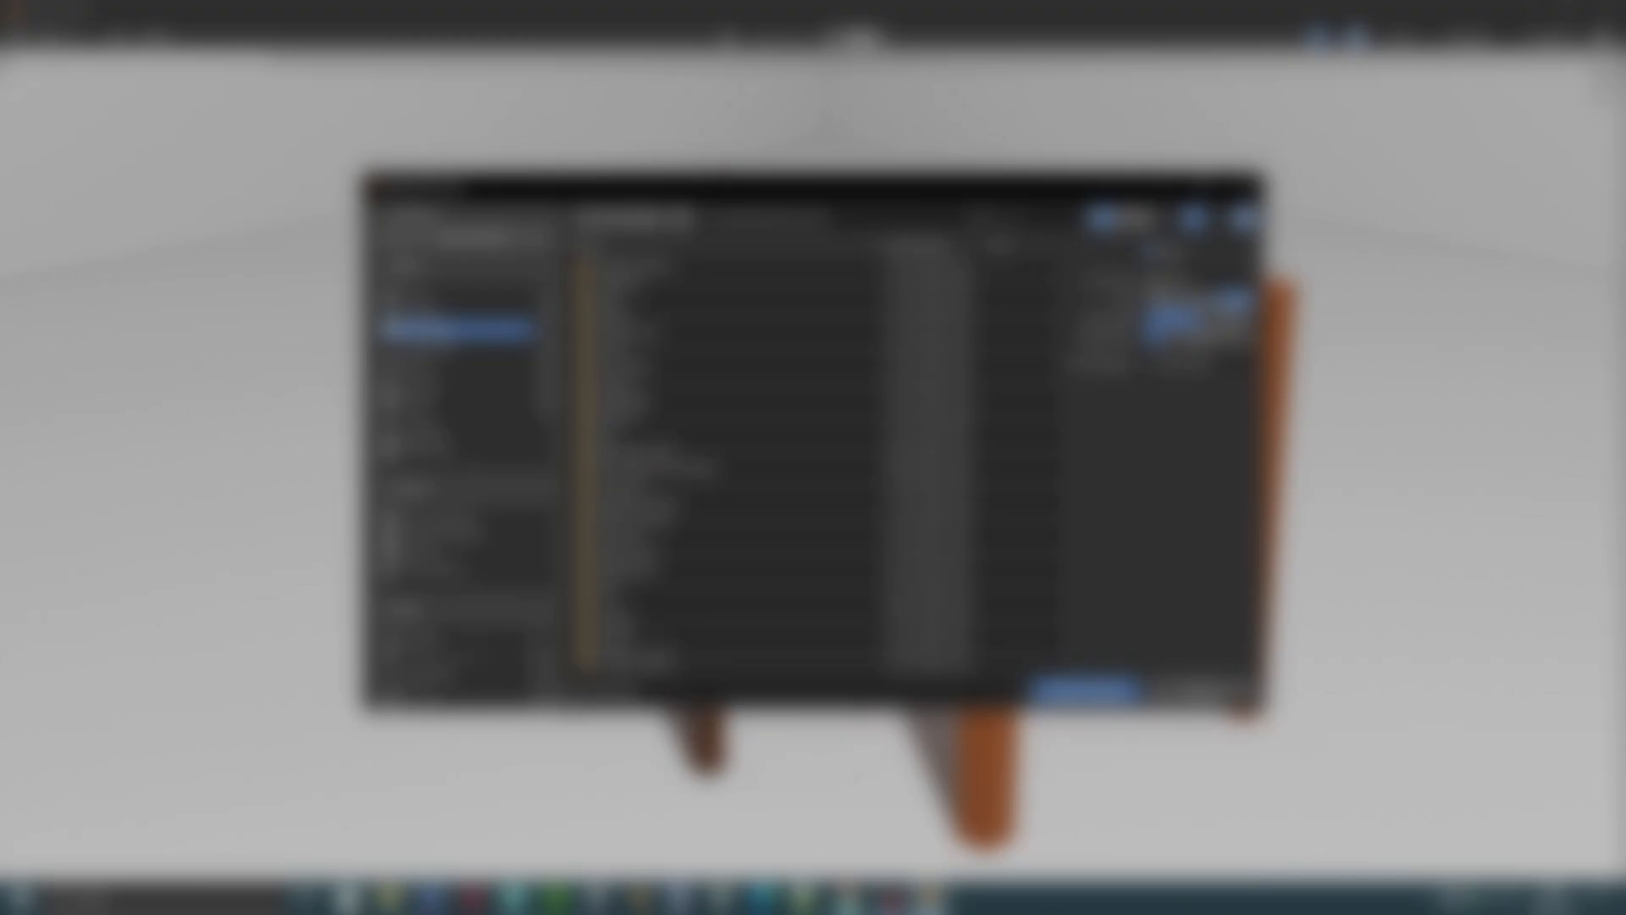
pyautogui.click(622, 692)
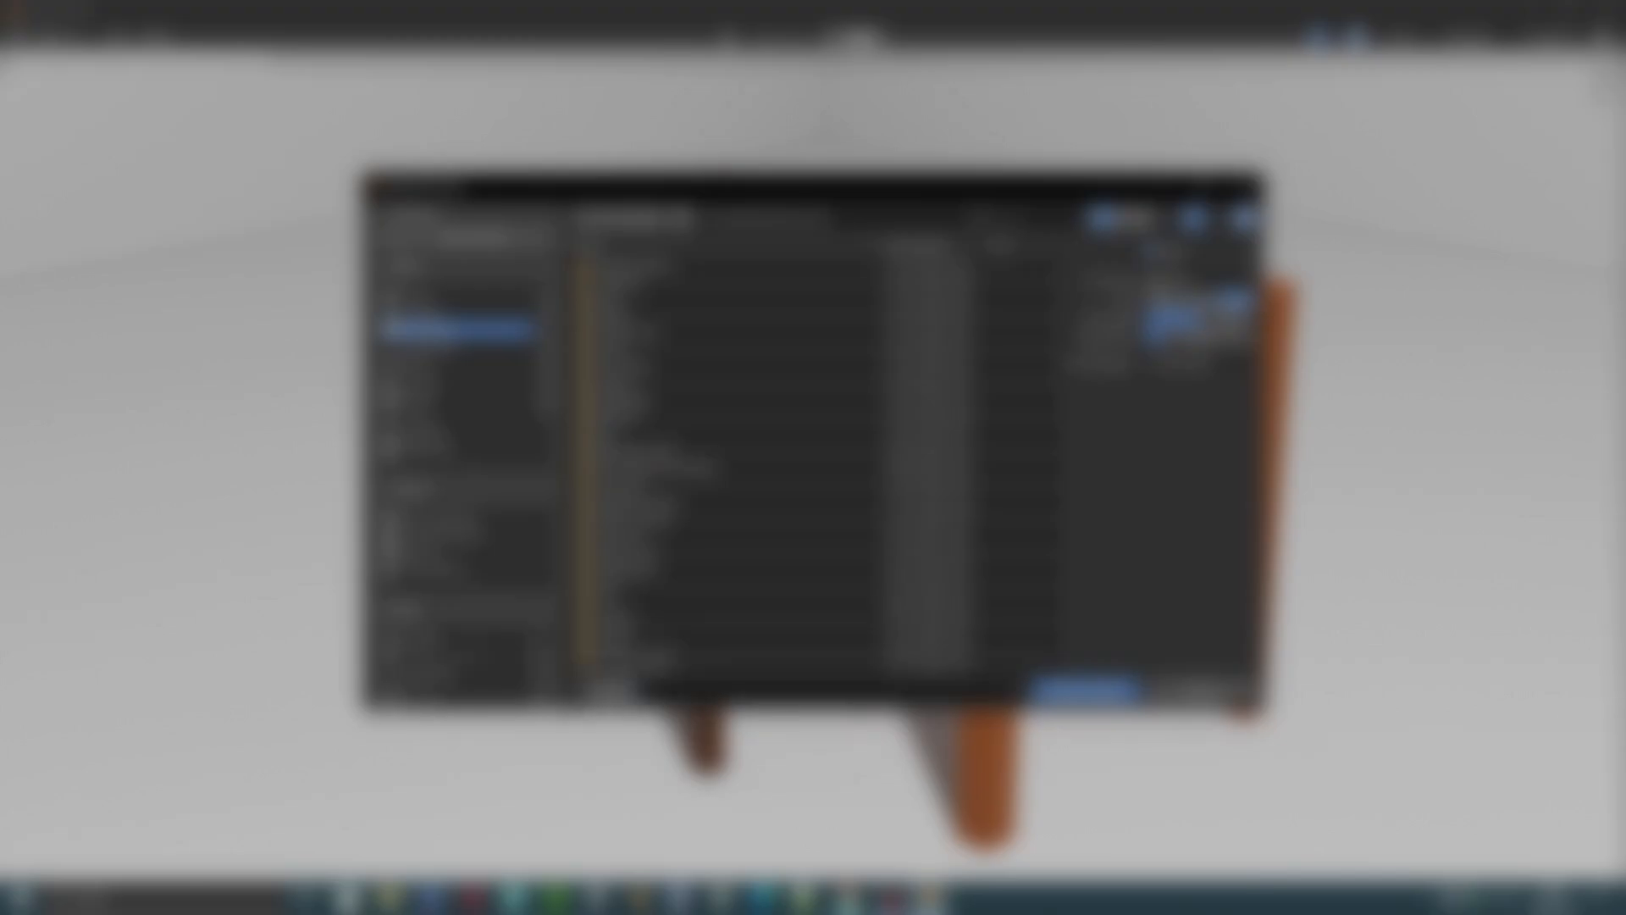
pyautogui.click(617, 692)
pyautogui.press('BackSpace')
pyautogui.press('BackSpace')
pyautogui.press('BackSpace')
pyautogui.press('BackSpace')
pyautogui.press('BackSpace')
pyautogui.press('BackSpace')
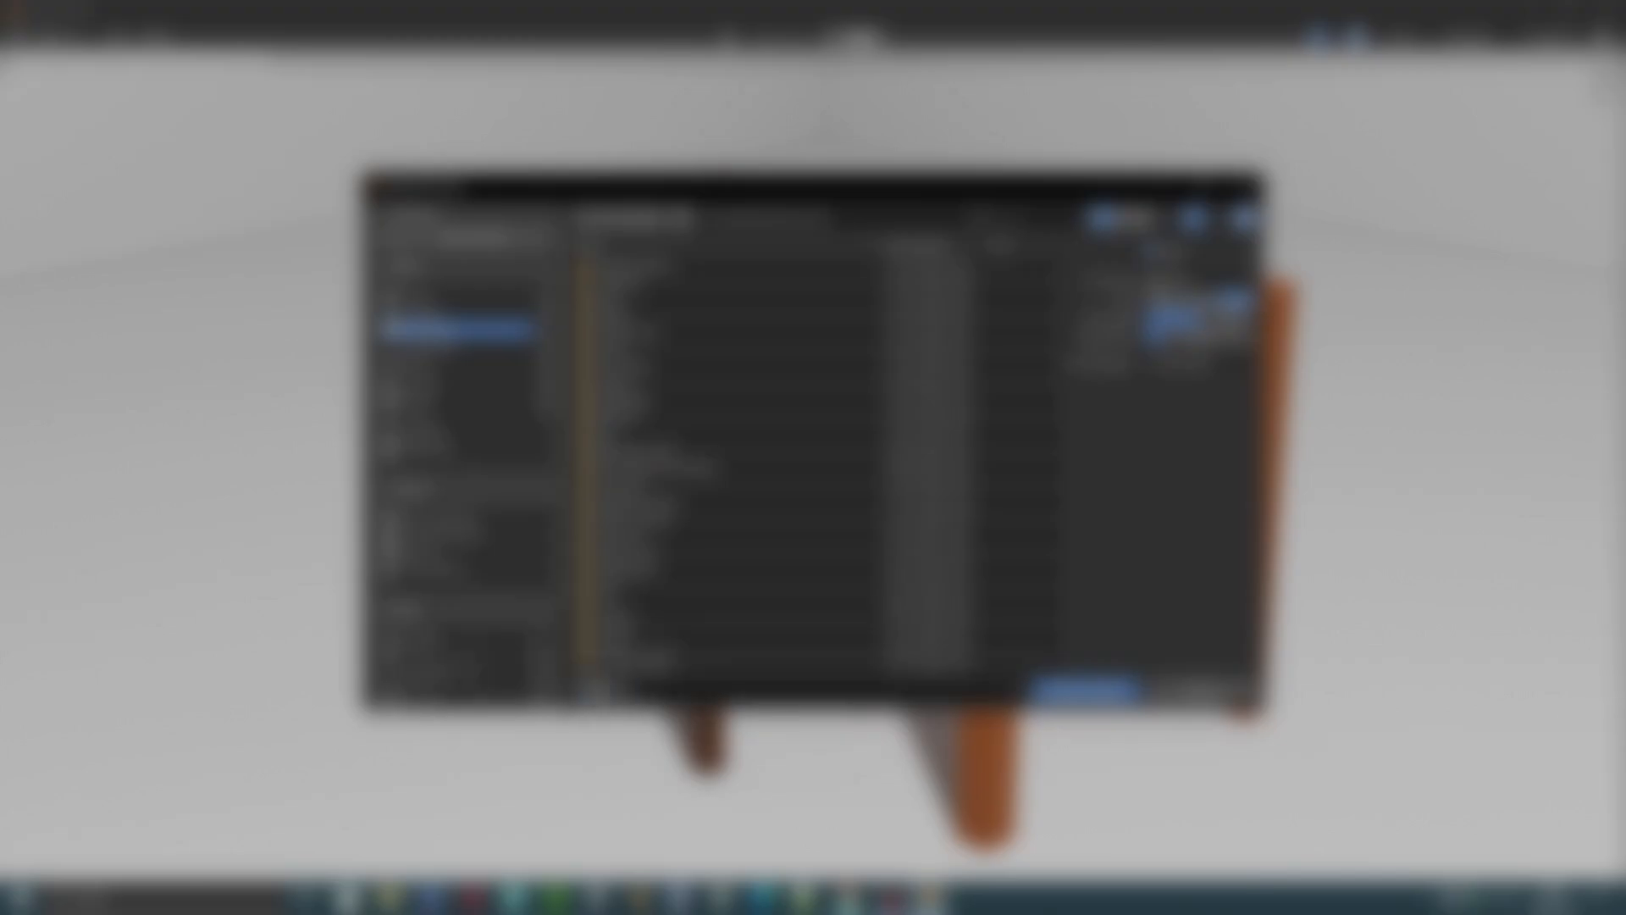